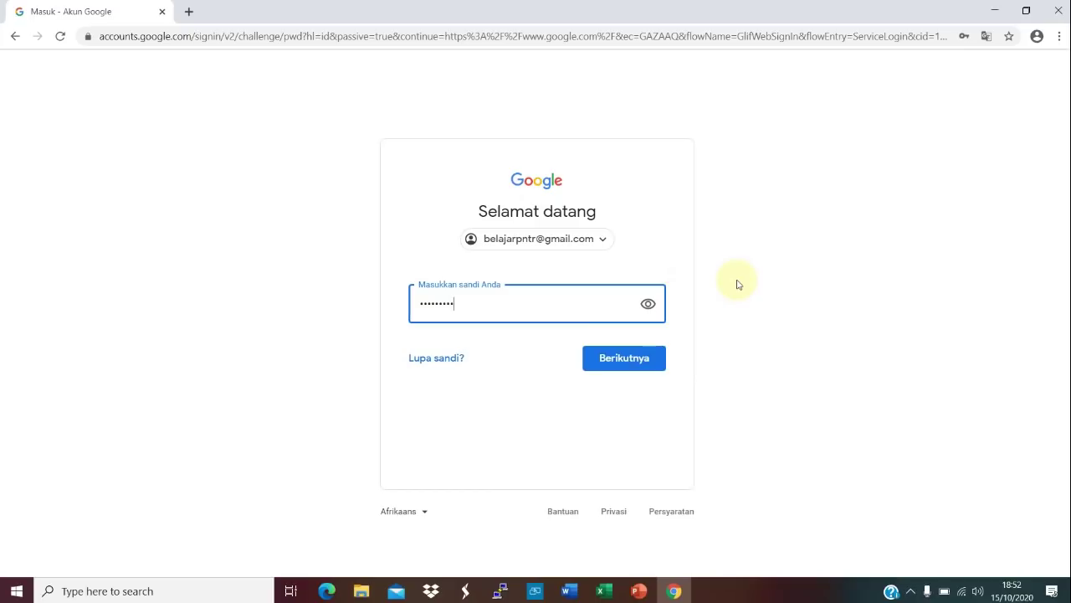
Step: Enter the account password and submit it to finish signing in to Google
text(123)
click(642, 358)
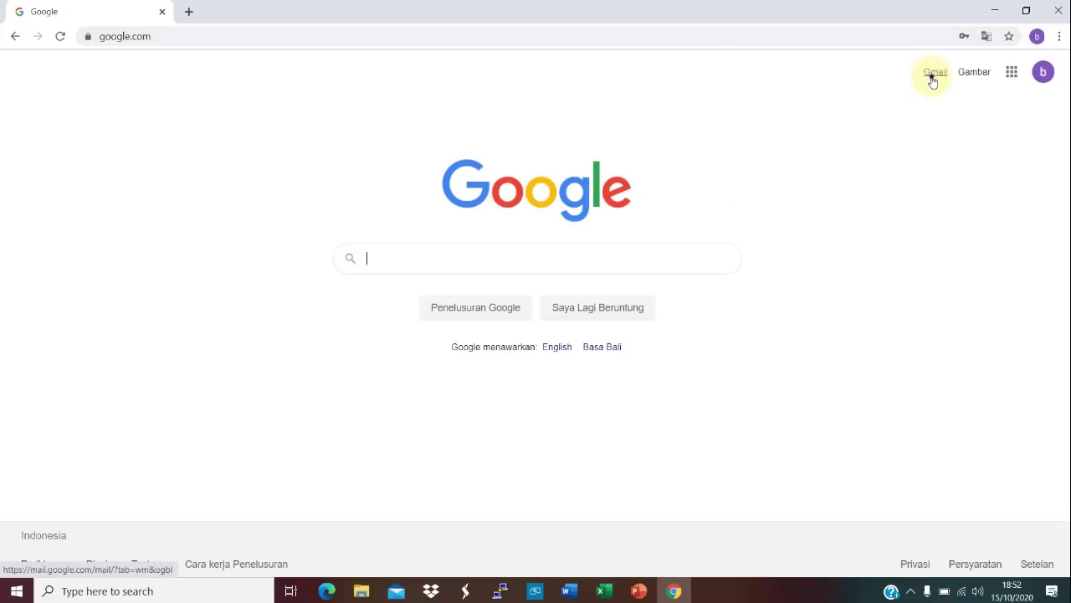
Step: Open Gmail, retry past the error page until the inbox loads, and show the Google apps list
click(933, 81)
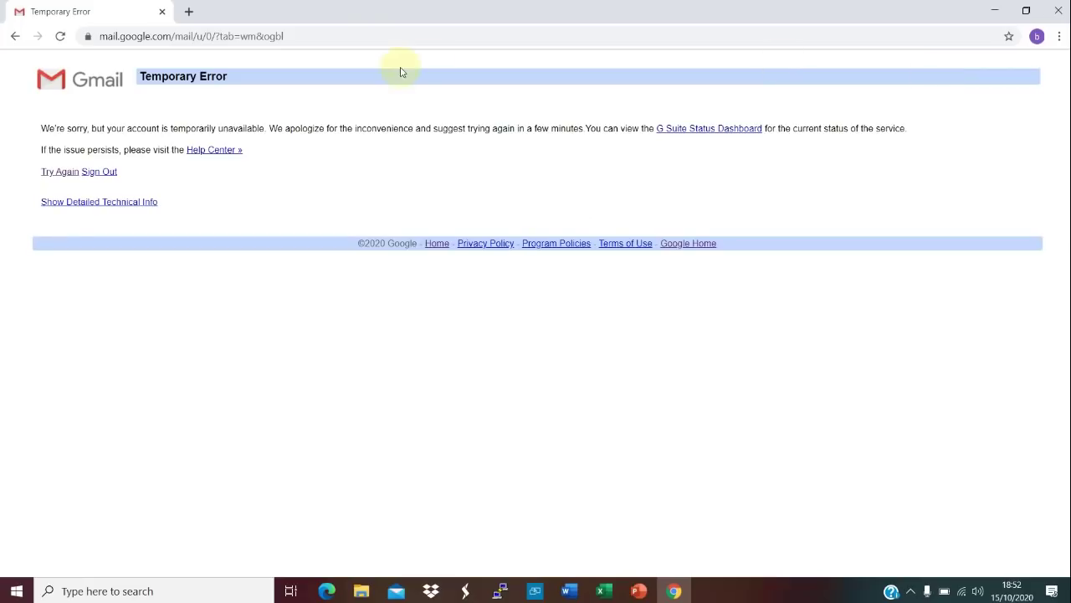
click(59, 172)
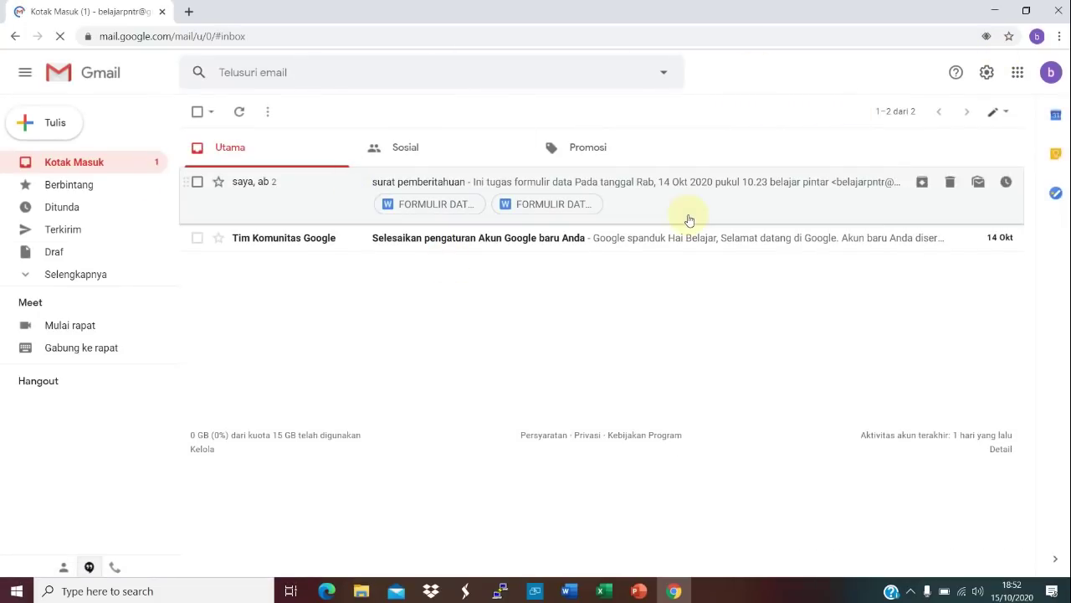
click(1018, 73)
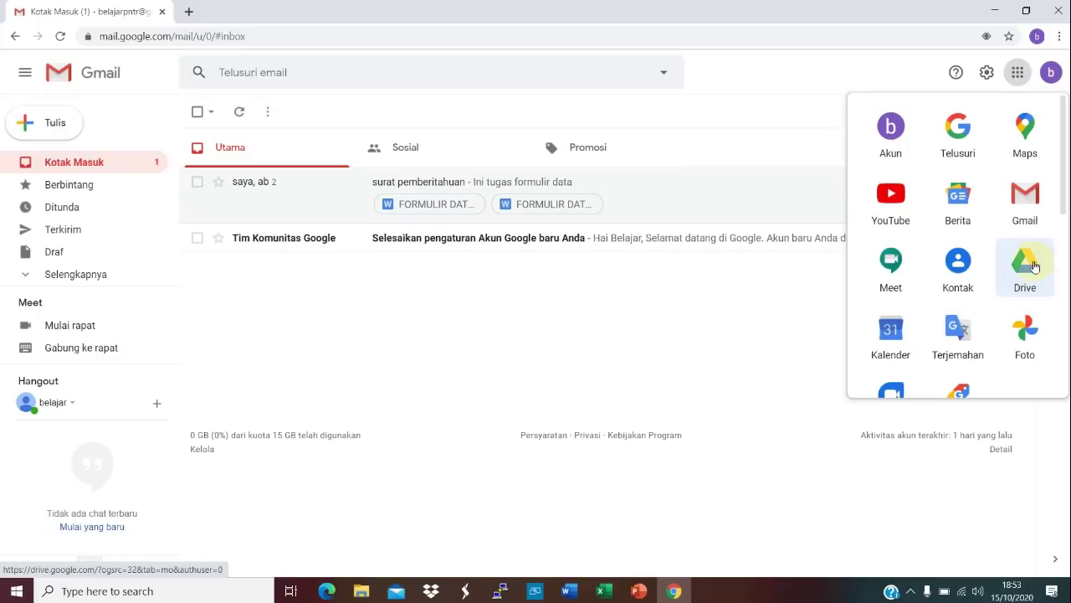
Step: In Google Drive's KUSUS FORMULIR folder, create a blank Google Form
click(1026, 268)
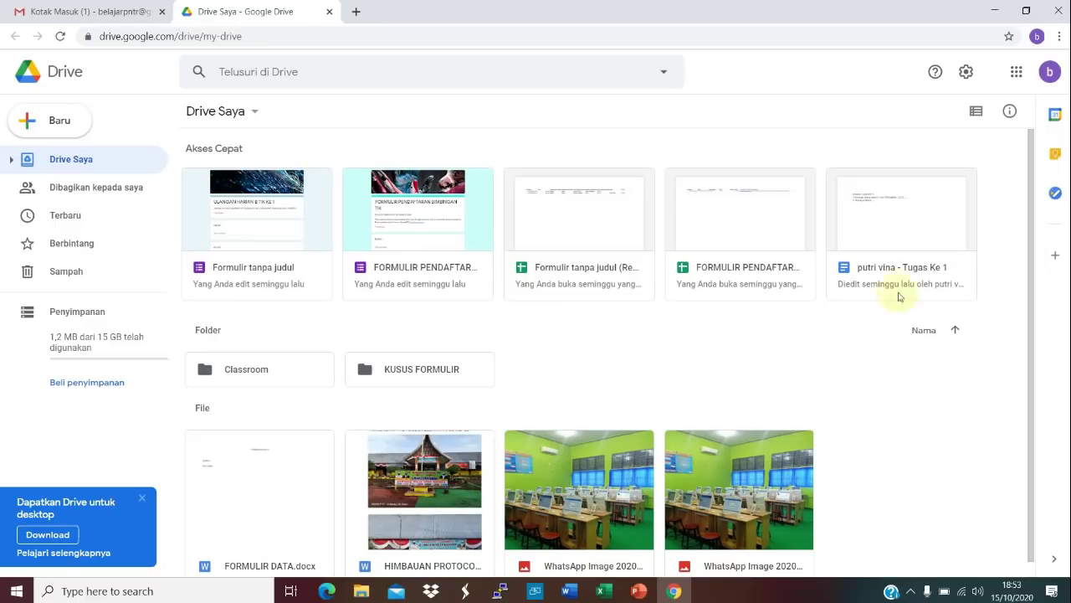
double_click(382, 378)
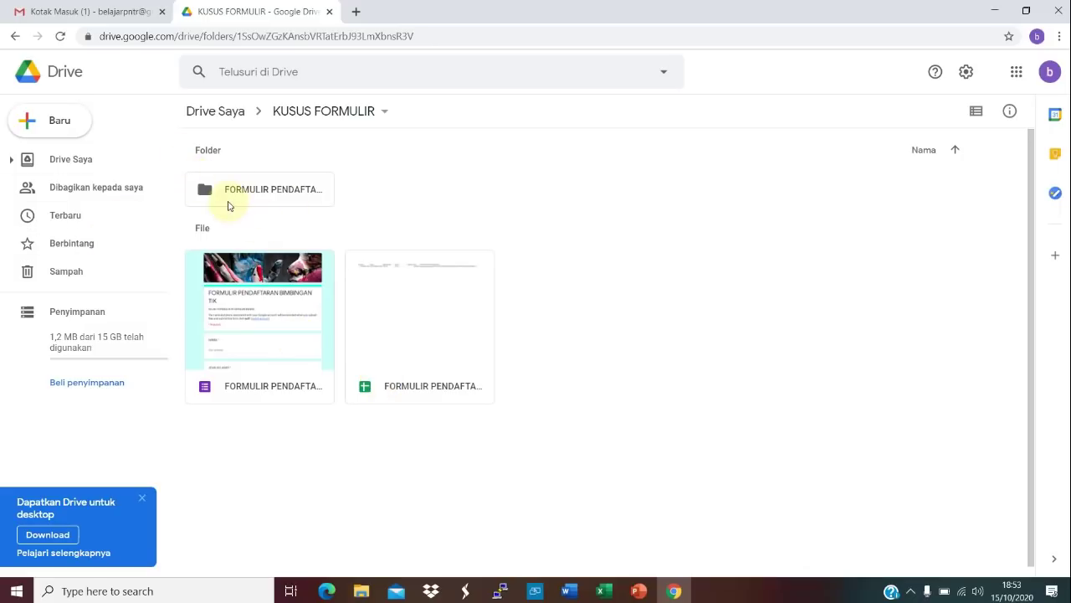
click(60, 123)
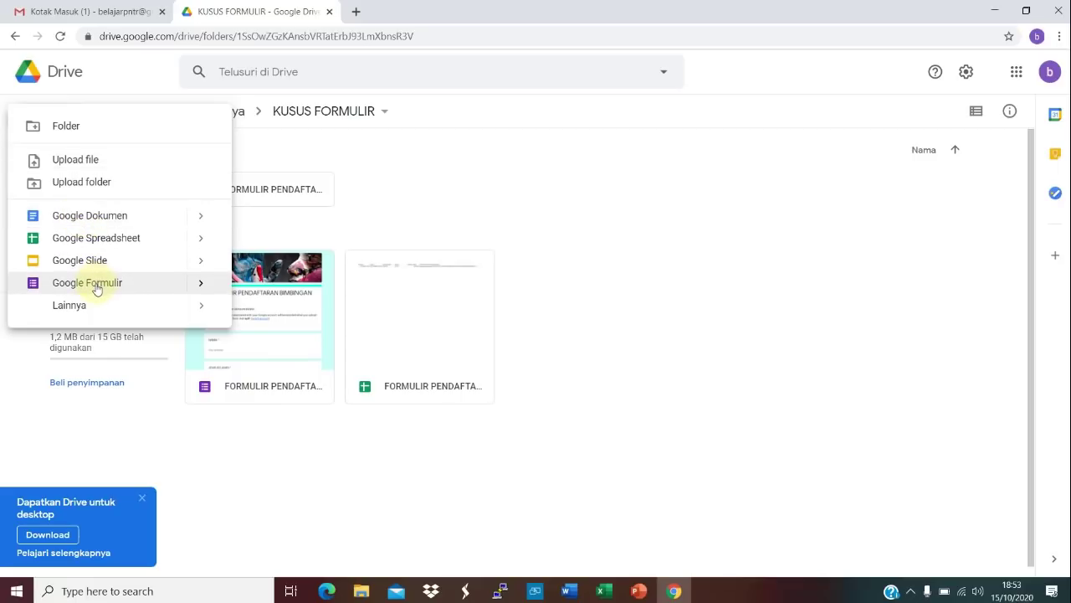
click(208, 287)
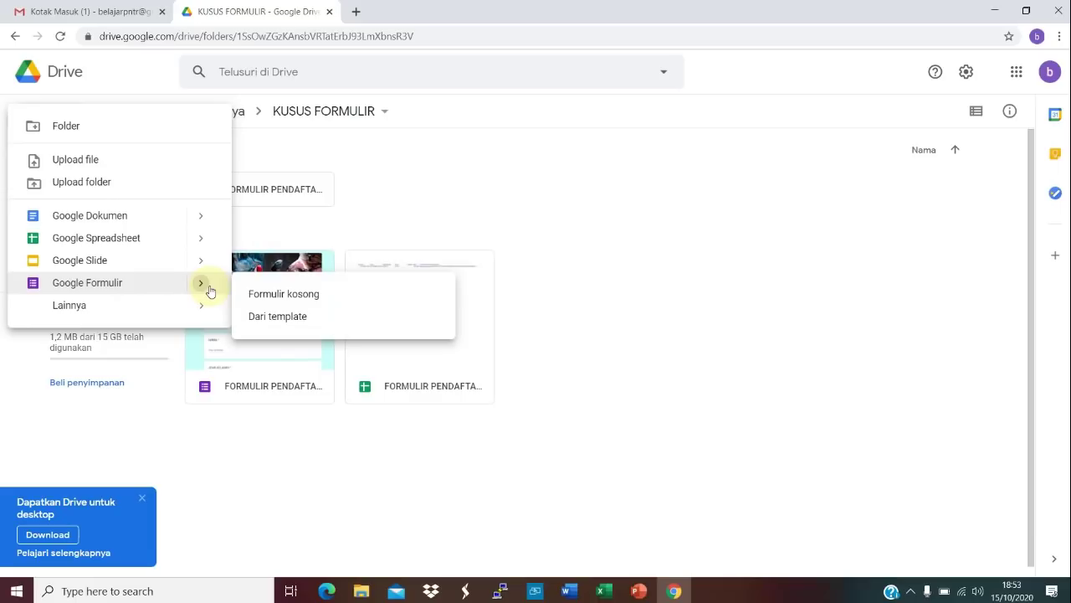
click(280, 293)
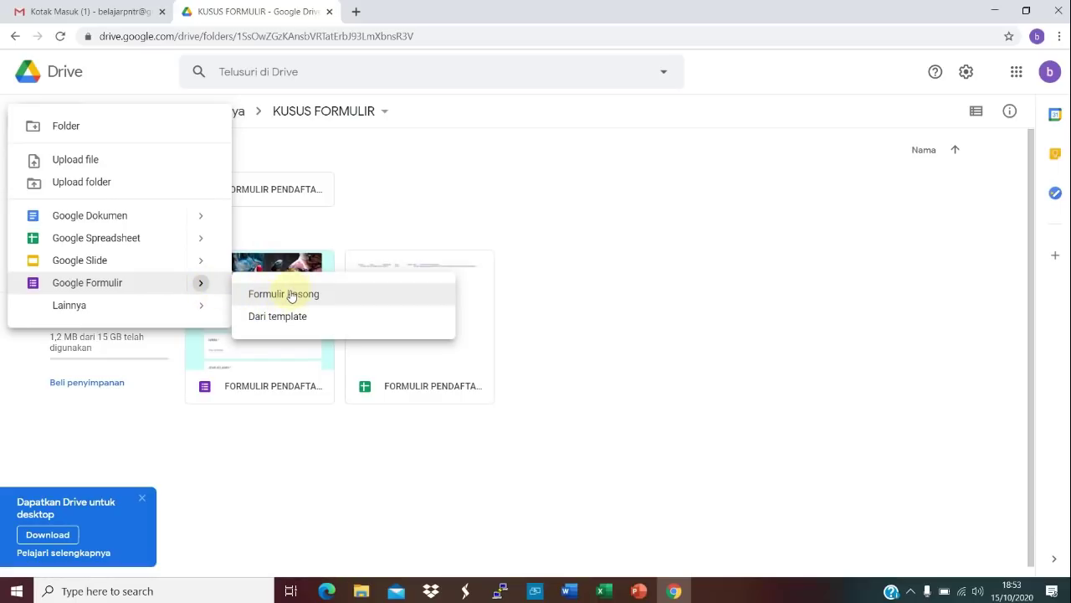
click(291, 294)
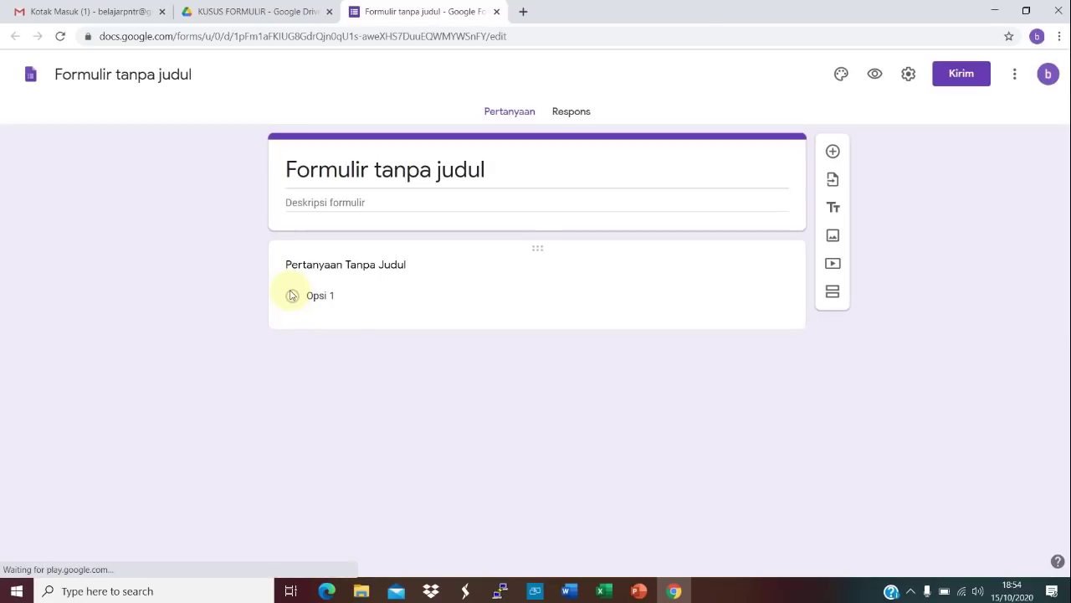
Step: Replace 'Formulir tanpa judul' with 'ABSENSI KEHADIRAN SISWA KELAS XI IPA (B-TIK)', fixing the KLAS typo
click(397, 176)
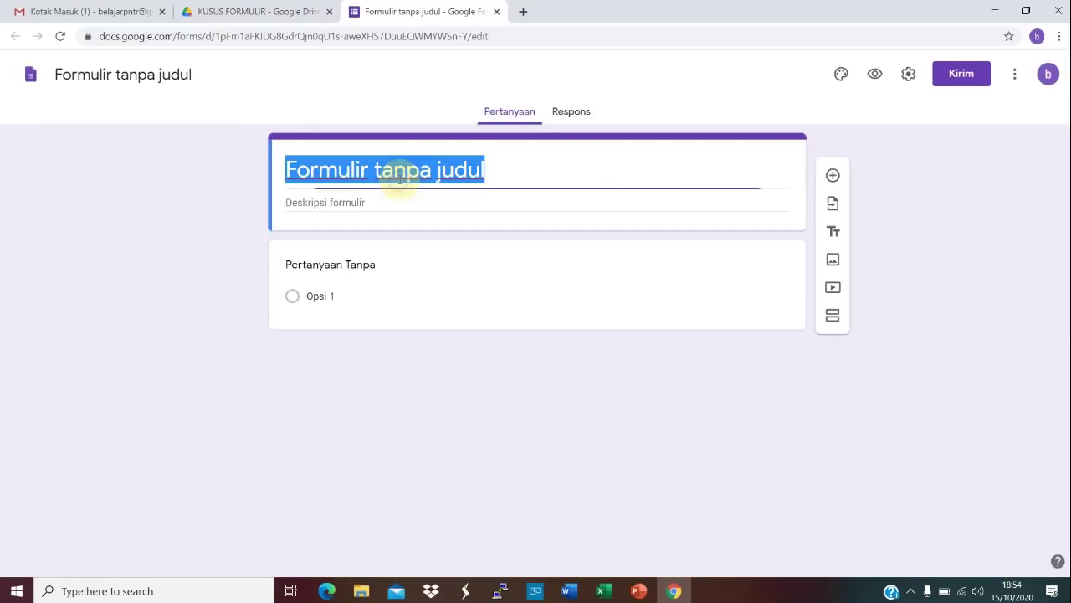
text(ABSE)
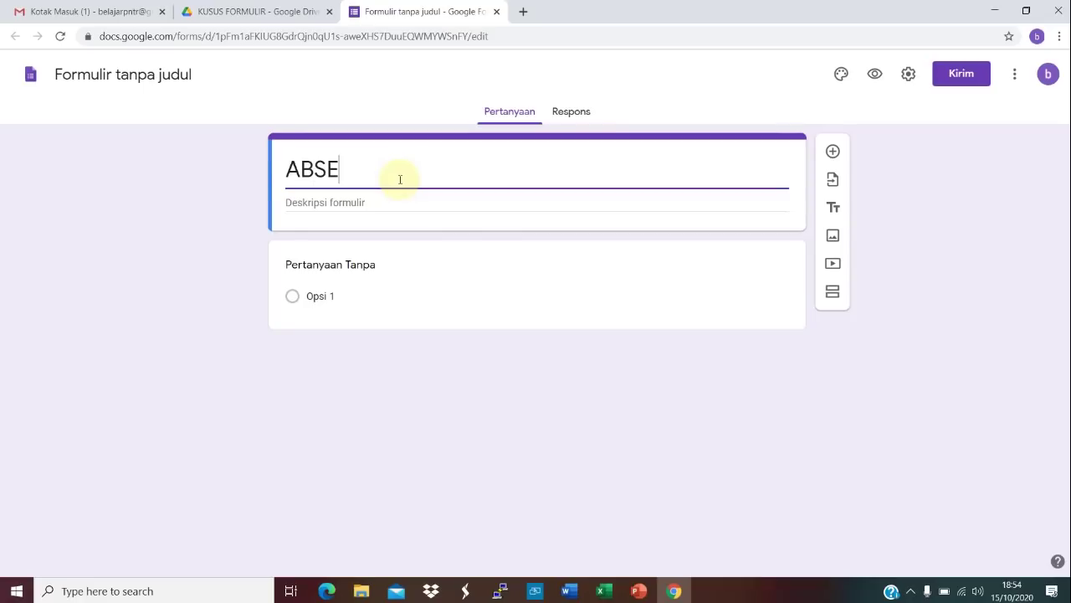
text(NSI KEHA)
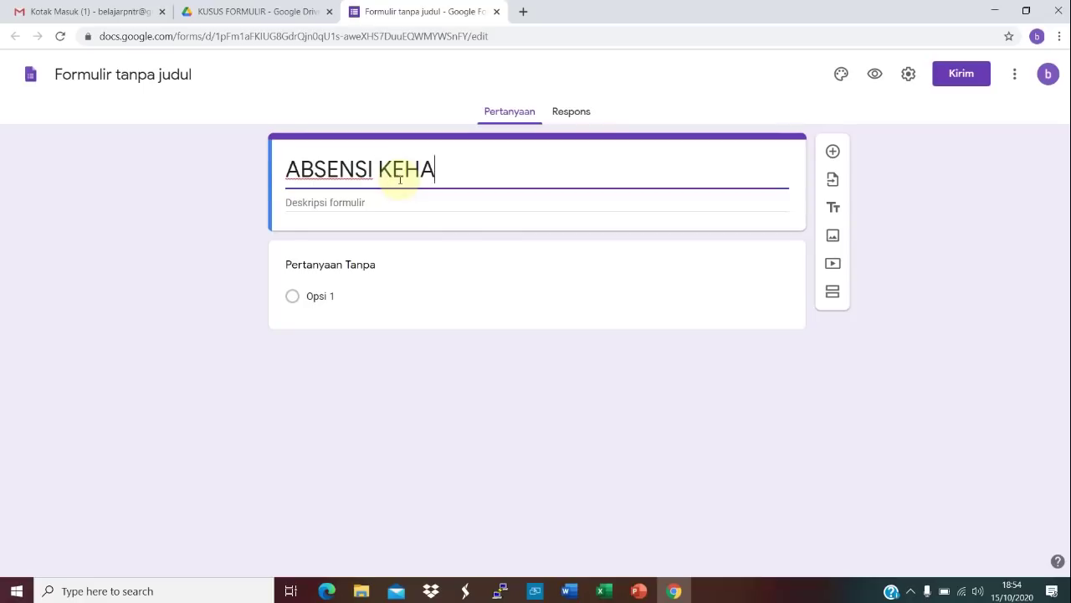
text(DIRAN )
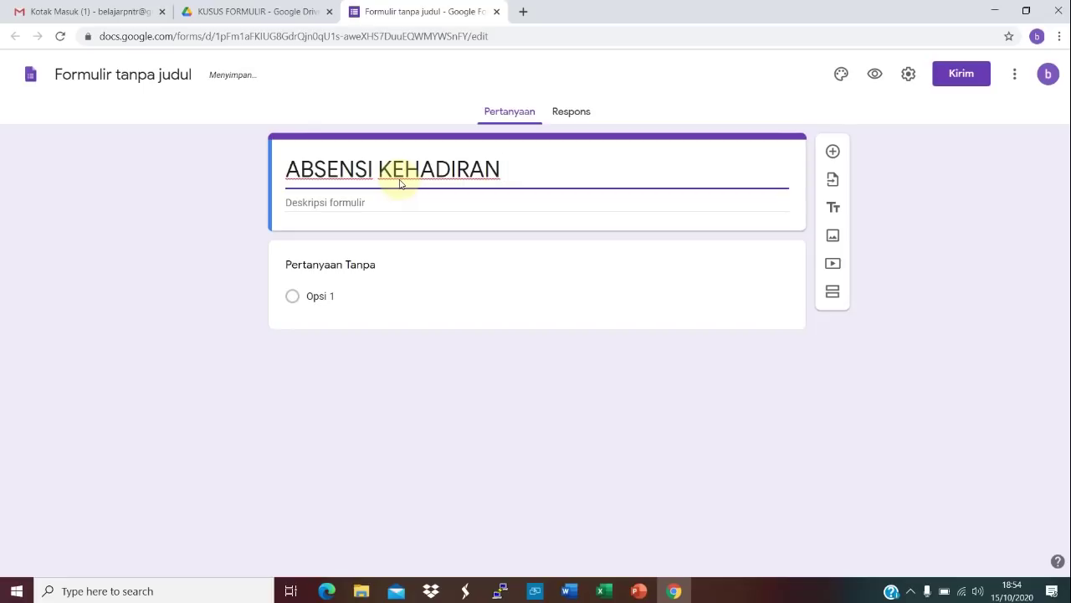
text(SISWA KLAS)
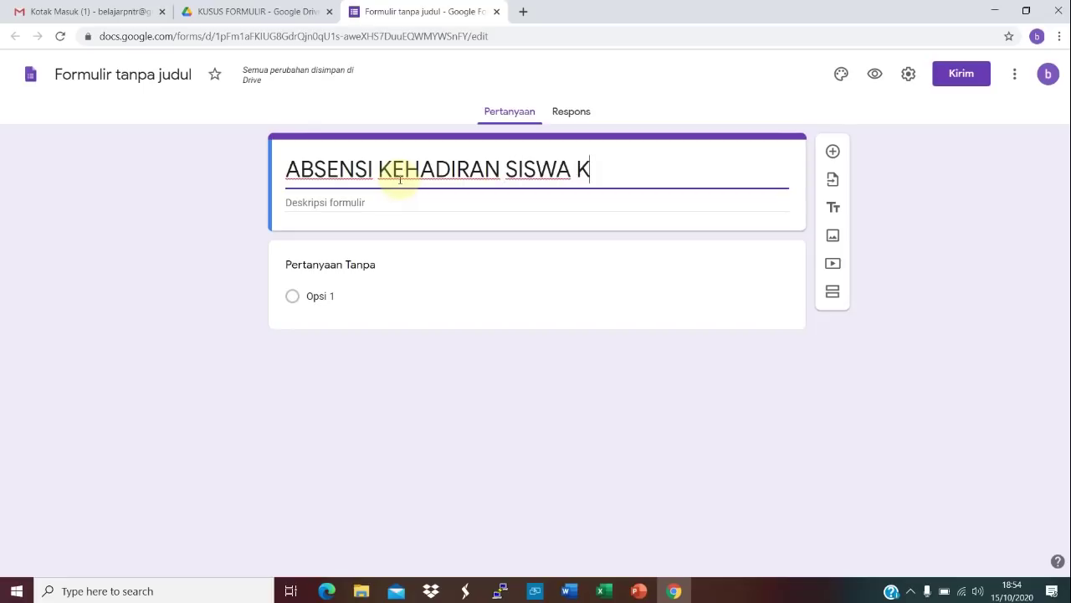
key(BackSpace)
key(BackSpace)
key(BackSpace)
text(EL)
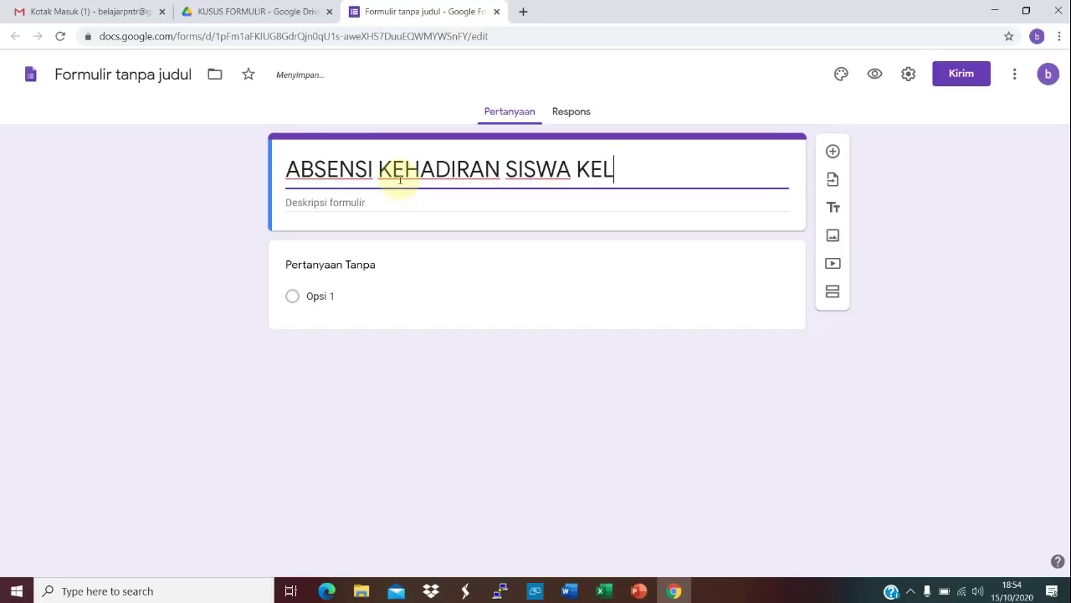
text(AS XI IPA)
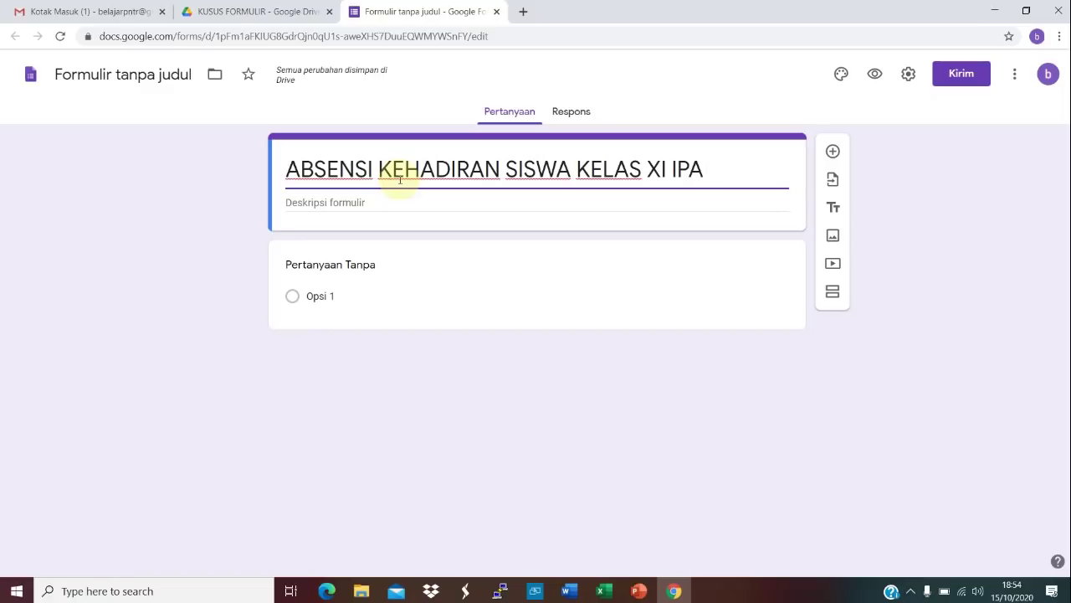
text(()
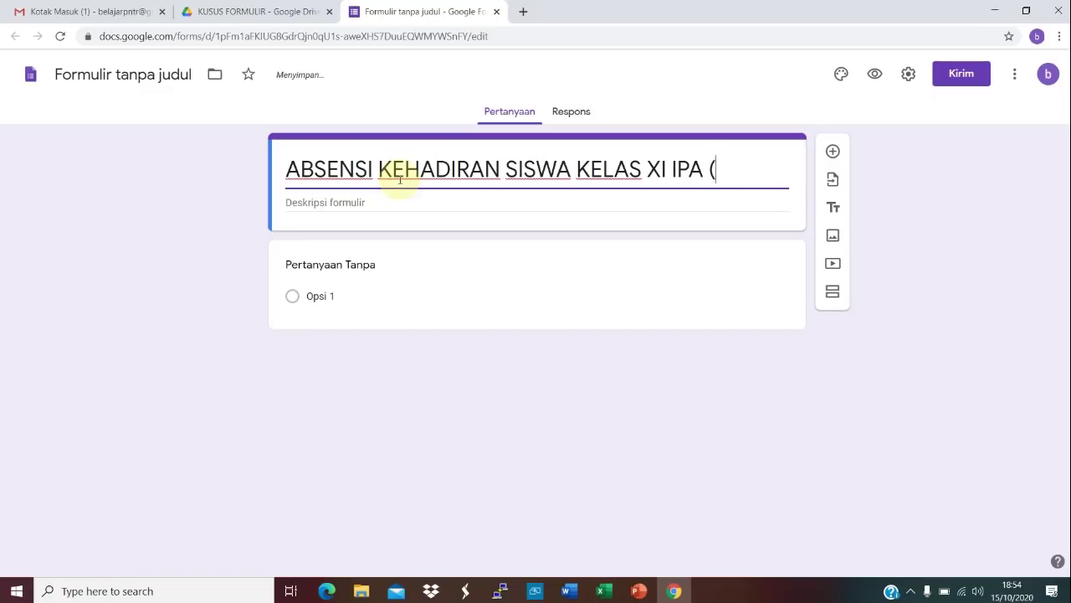
text(B-TIK))
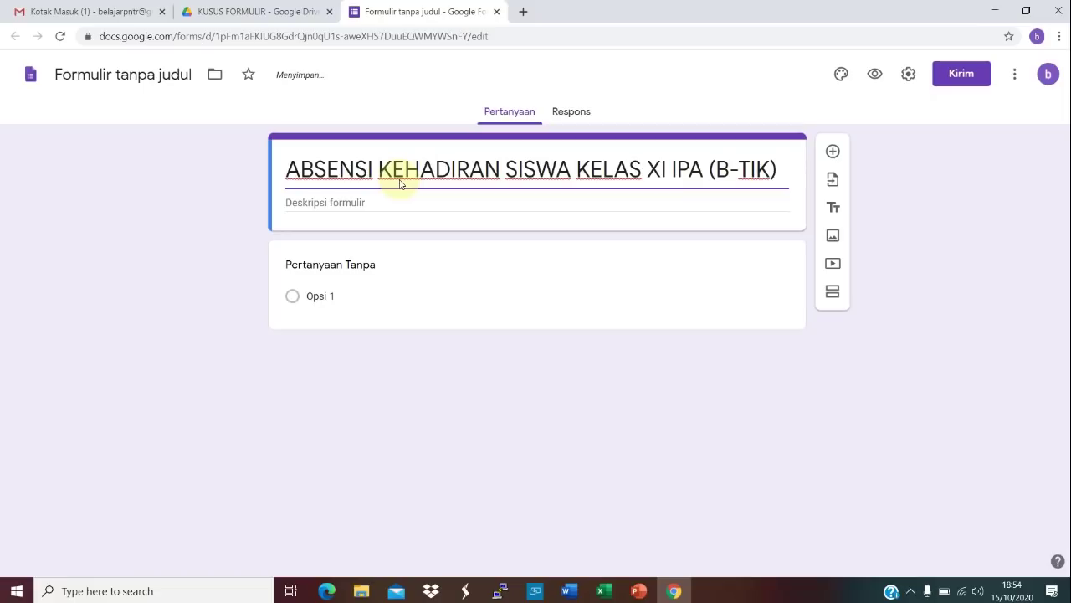
click(343, 203)
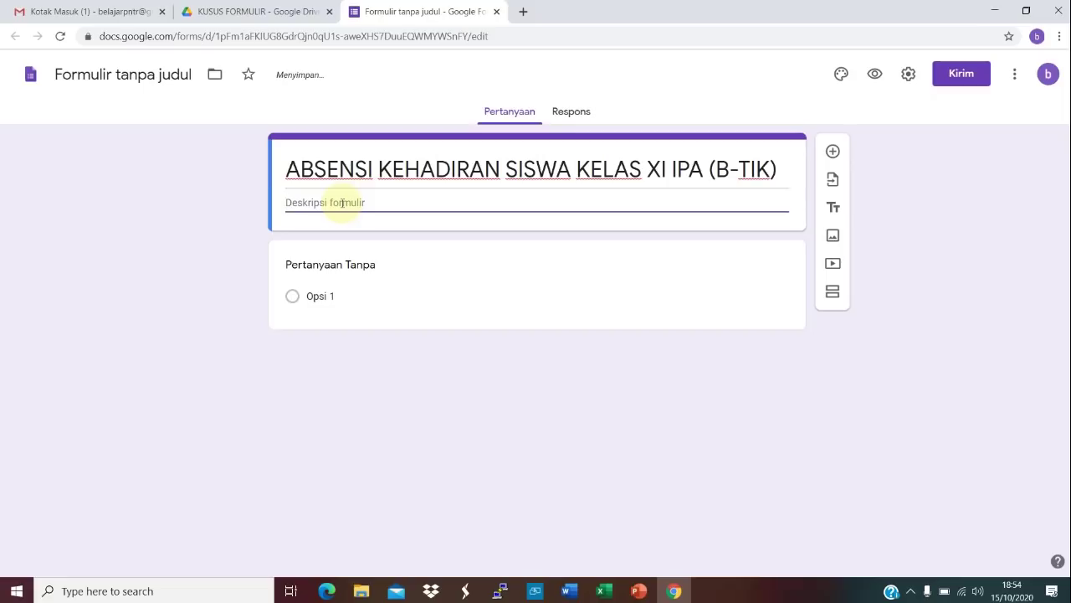
Step: Write 'Isilah absensi ini sesuai dengan jadwal pelajaran' as the description's first line
text(Isilah absensi ini s)
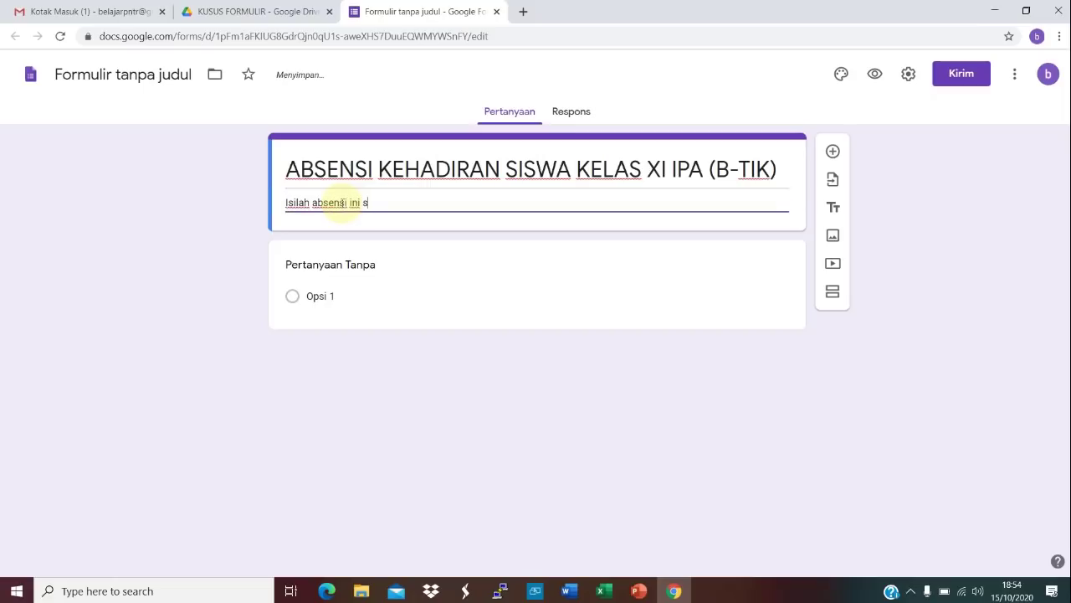
text(esuai dengan jawa)
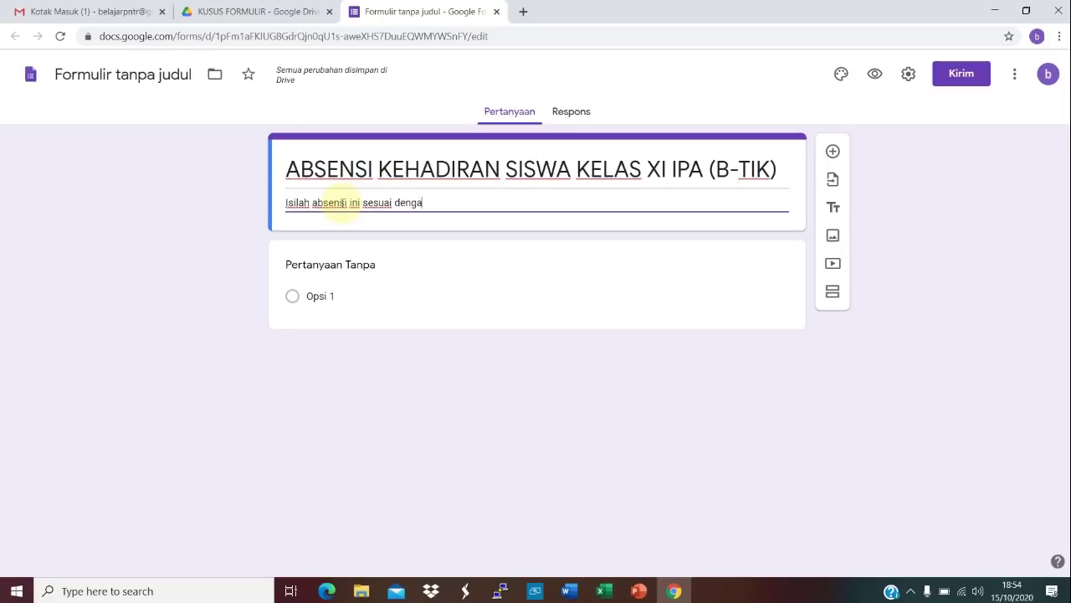
key(BackSpace)
key(BackSpace)
text(dwal pelajaran)
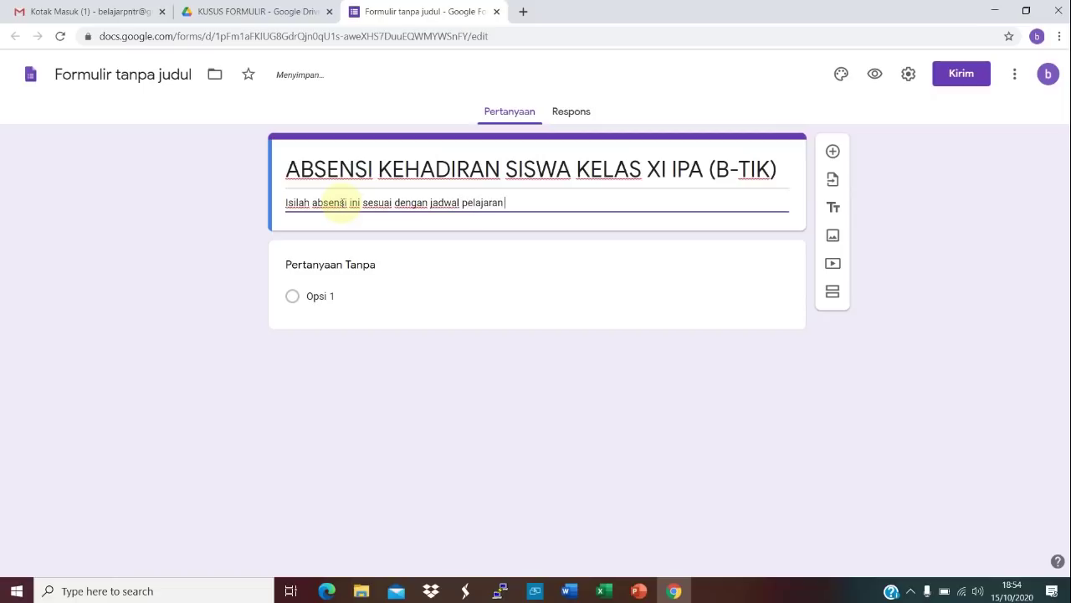
key(Return)
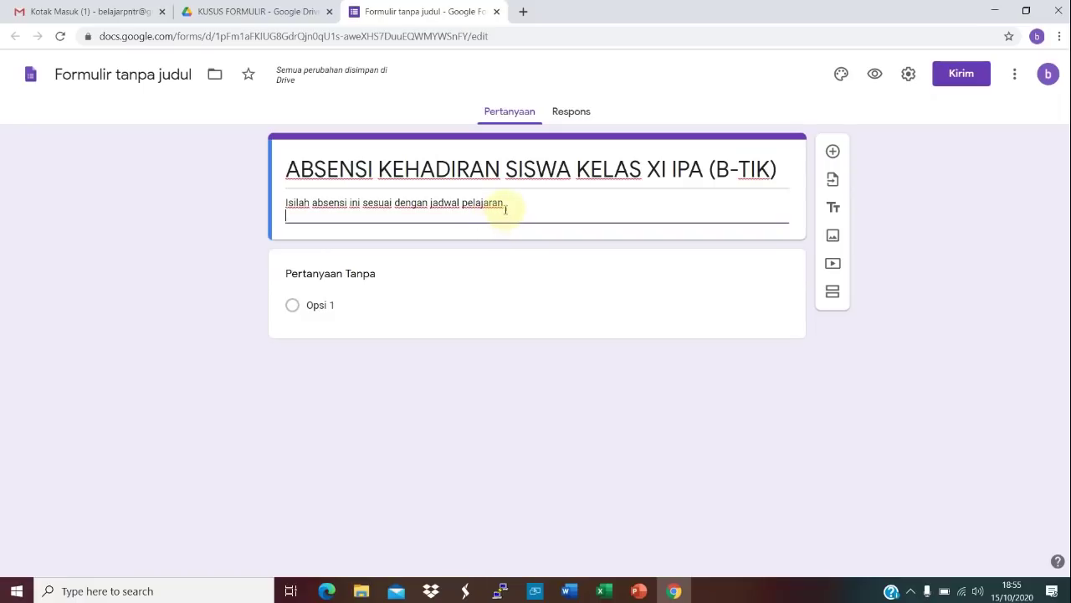
Step: Add the heading 'Petunjuk Teknis Pengisian Absensi:' on a new line of the description
click(448, 217)
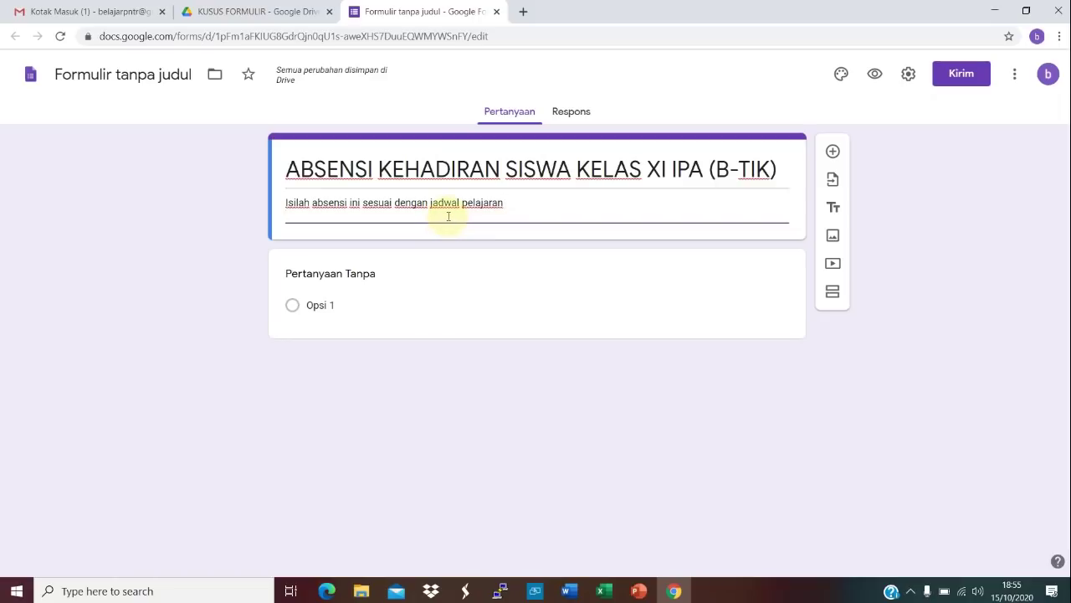
key(Return)
text(pe)
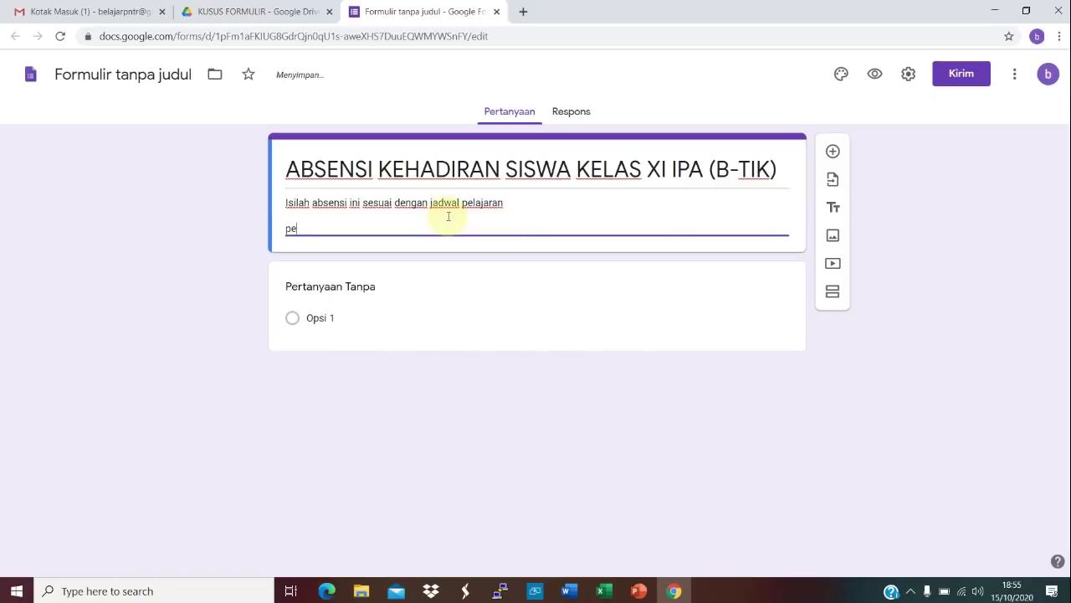
key(BackSpace)
key(BackSpace)
text(Petunjuk Teknis Pengisian Abses)
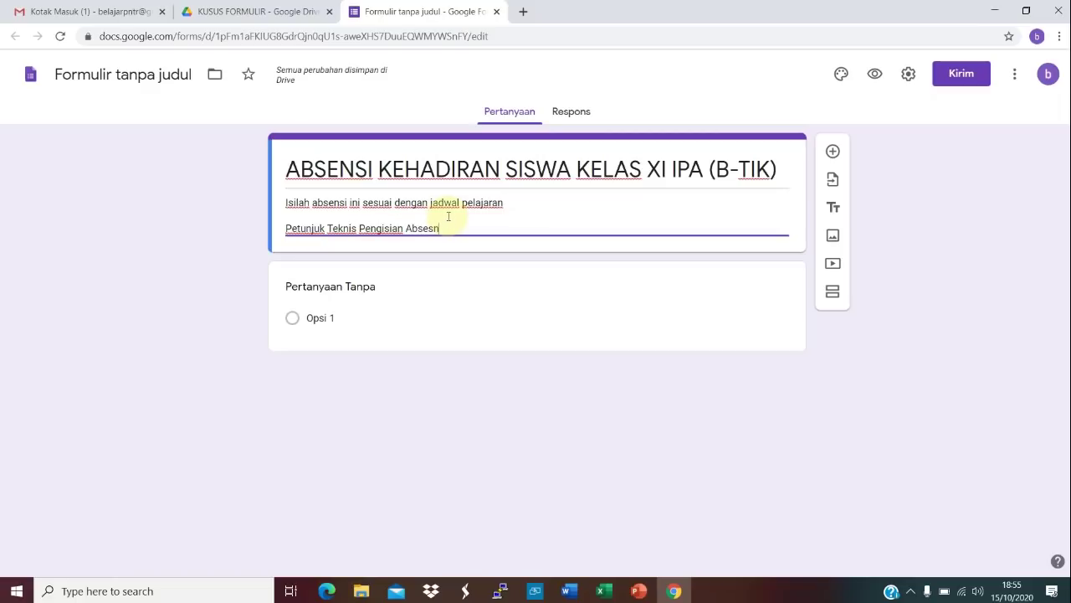
key(BackSpace)
text(nsi)
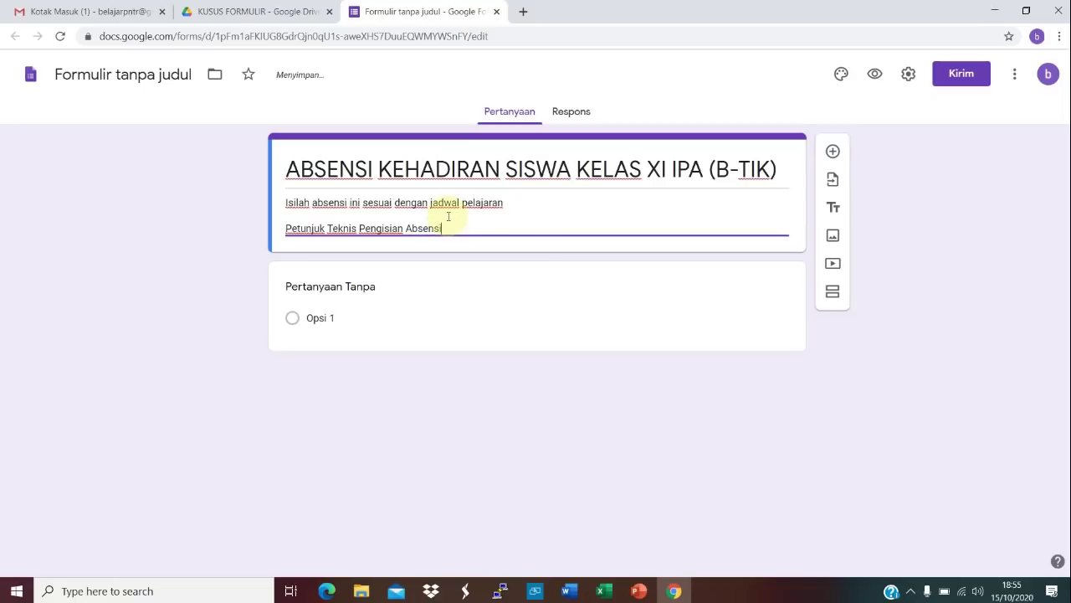
text(:)
key(Return)
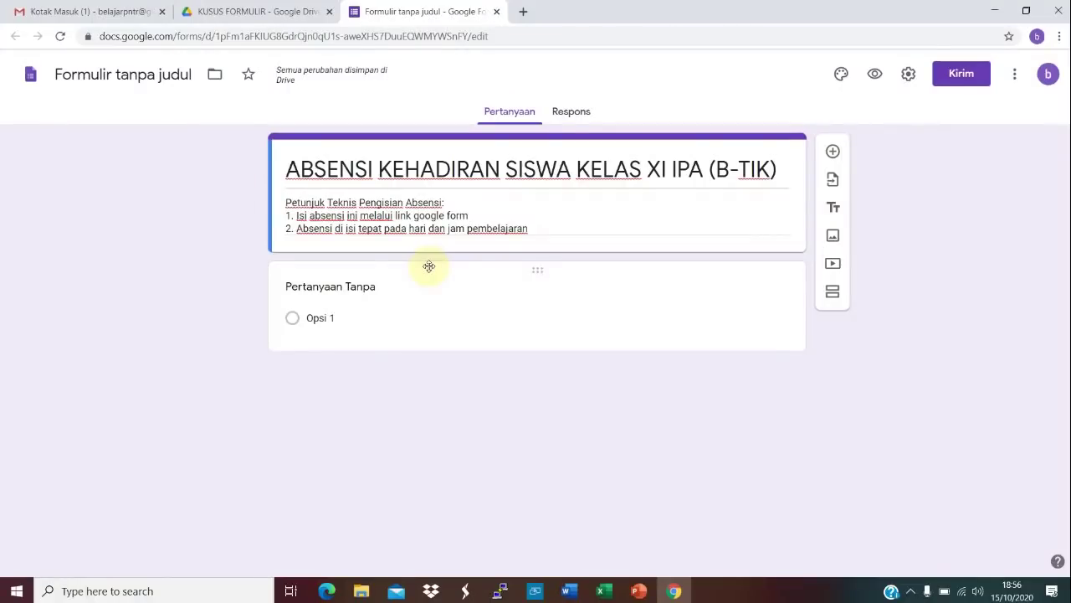
click(838, 74)
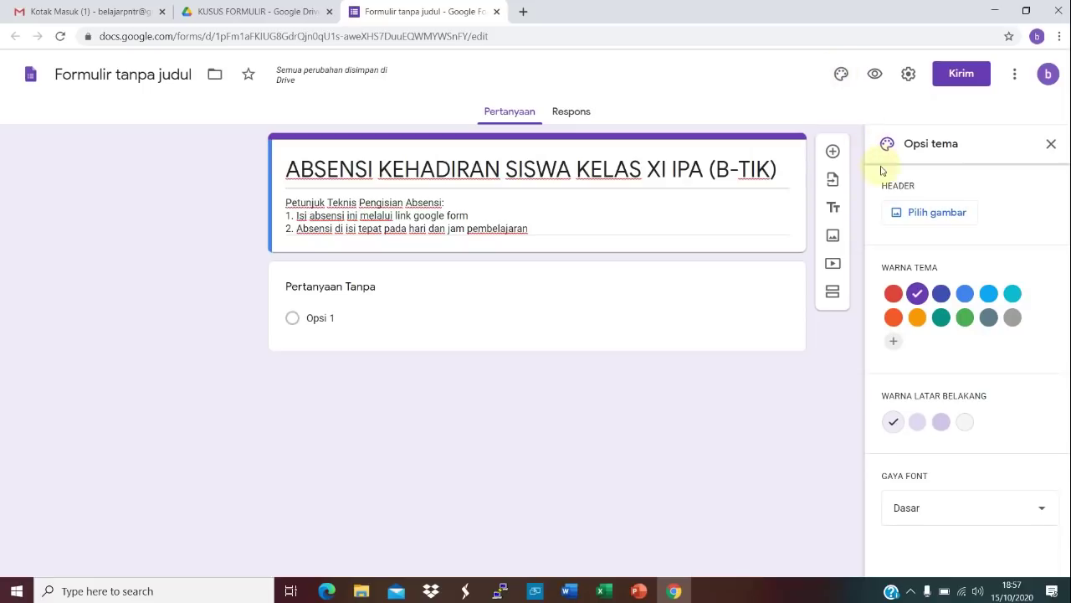
Step: Insert the lab-flask photo from the Kantor dan Sekolah themes as the form header
click(898, 211)
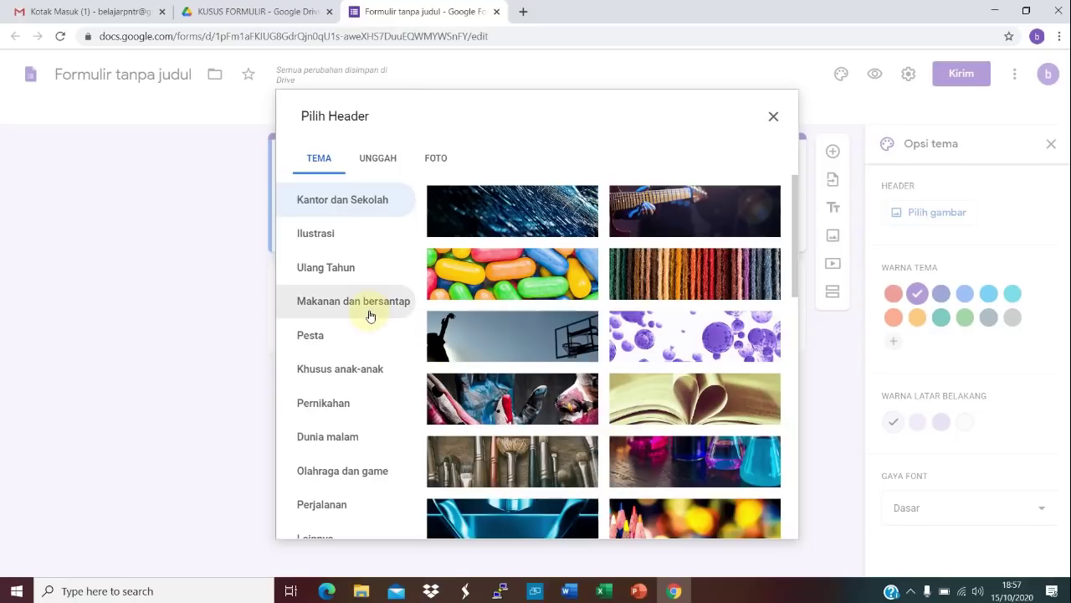
click(328, 205)
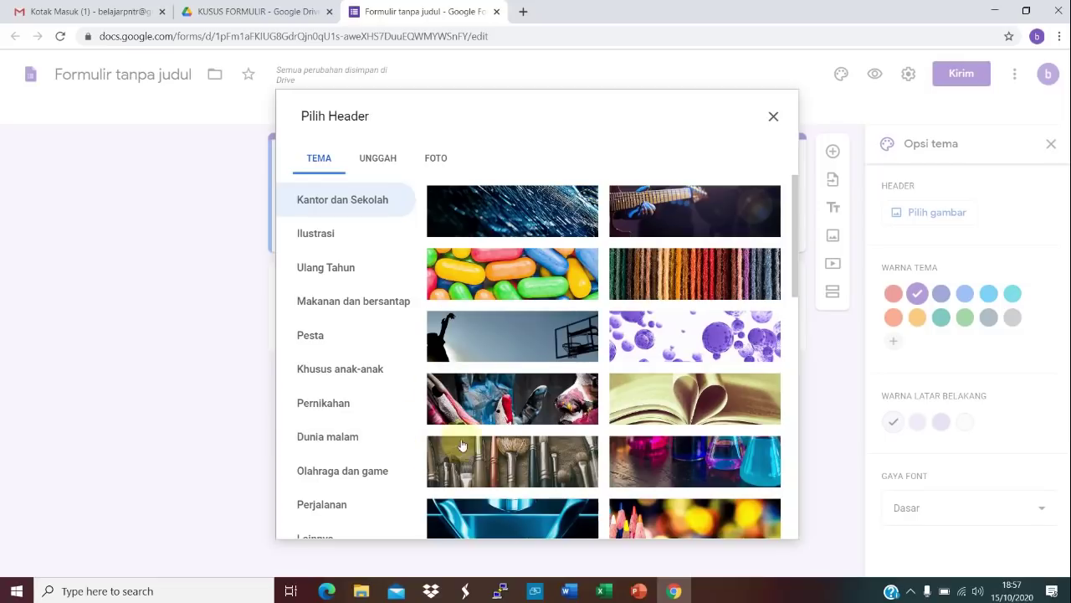
click(676, 457)
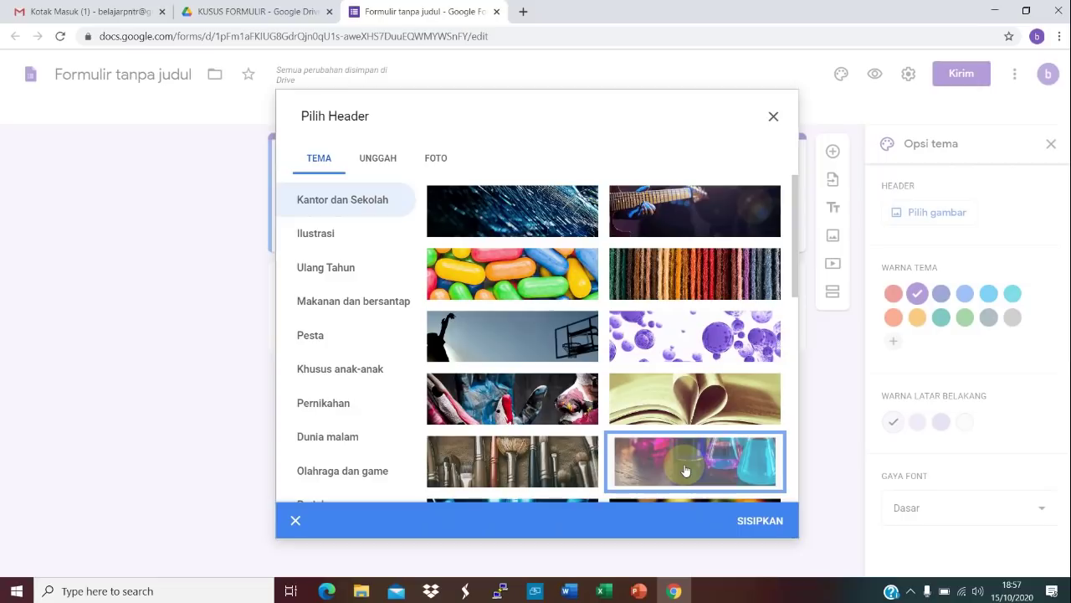
click(742, 520)
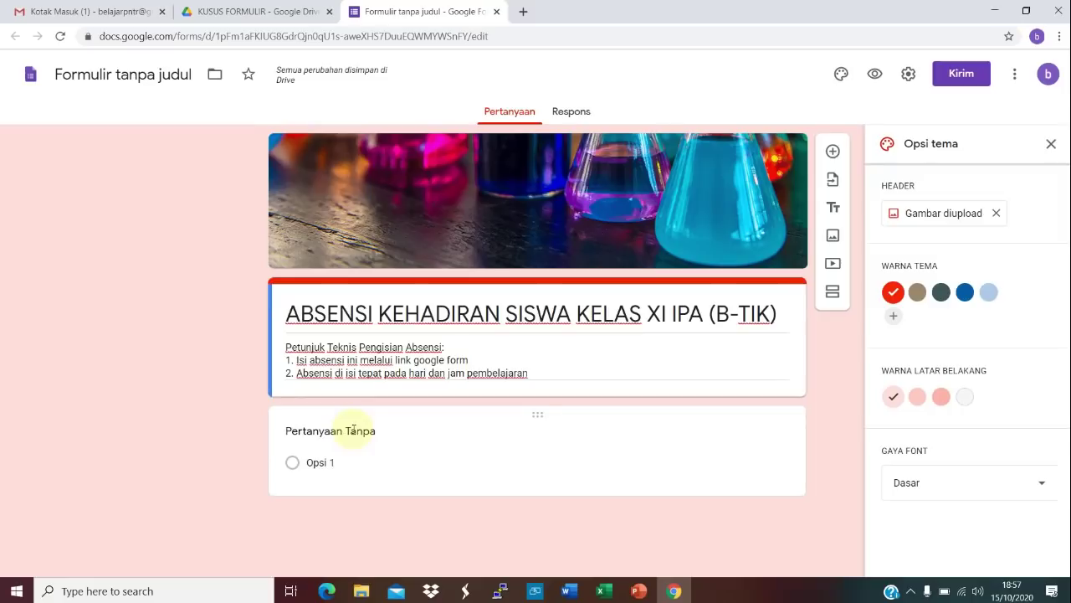
click(352, 431)
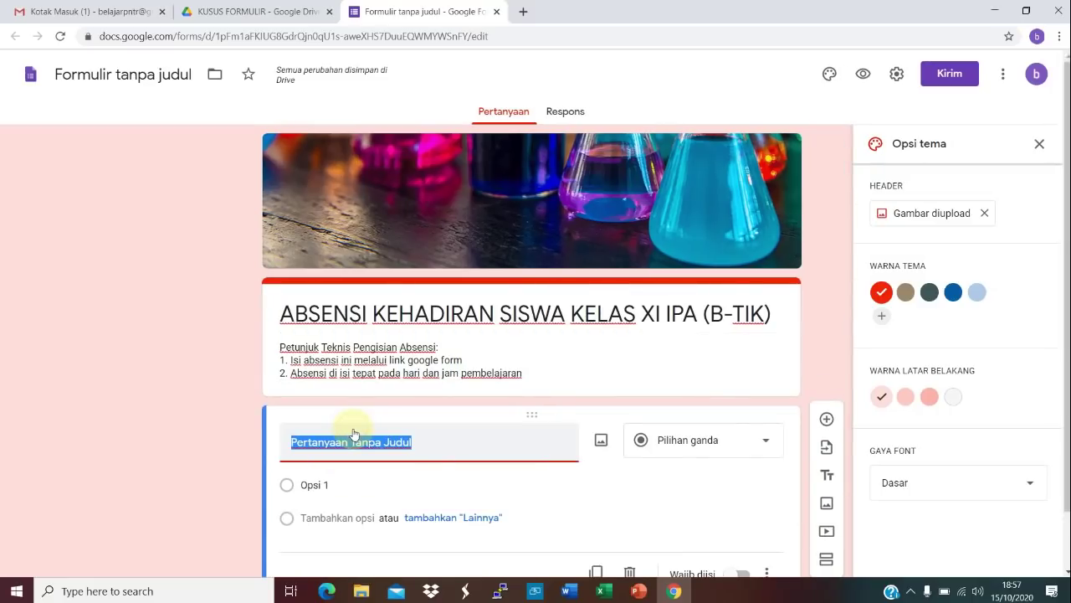
Step: Title the first question NAMA SISWA and make it a drop-down question
text(n)
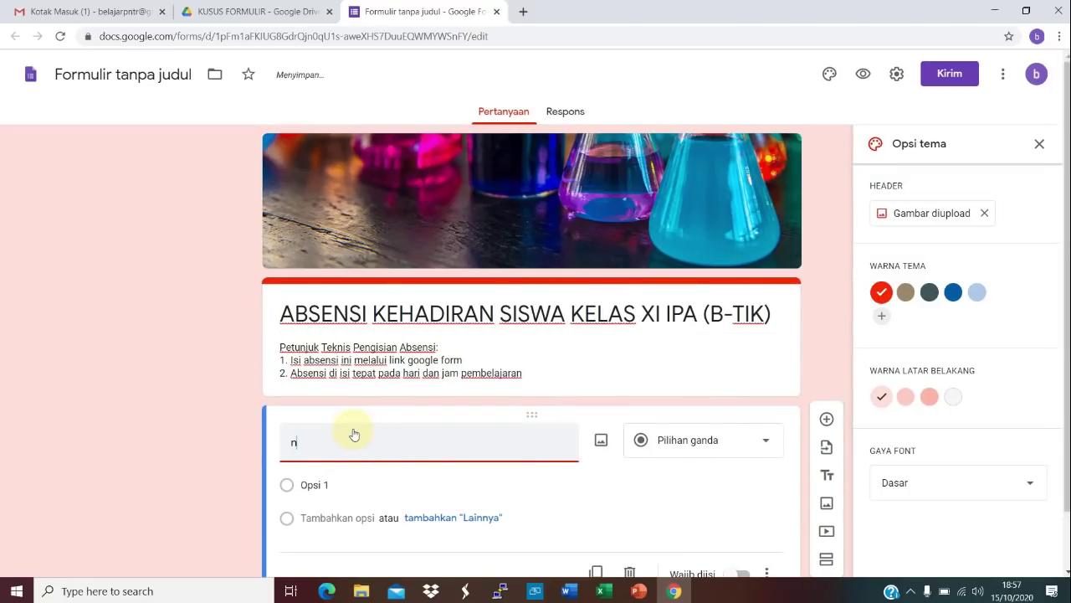
key(BackSpace)
text(NAMA)
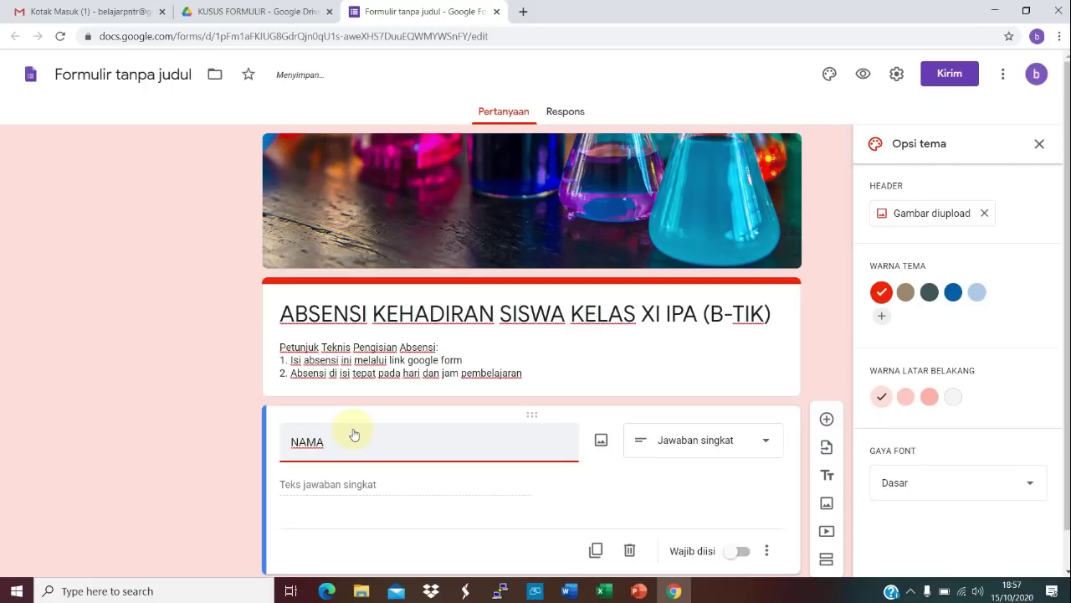
text( SI)
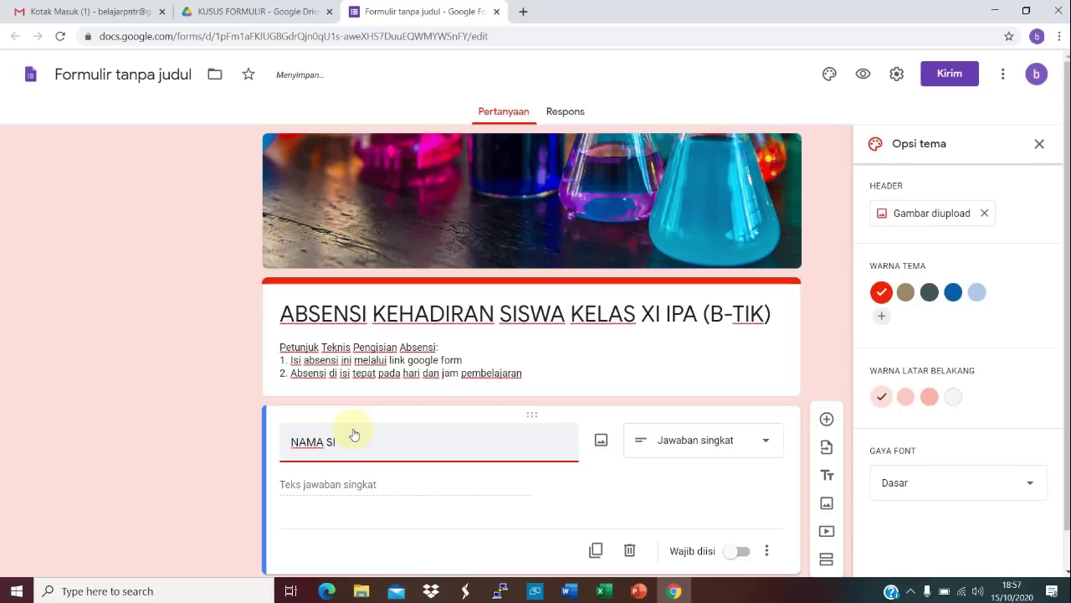
text(SWA)
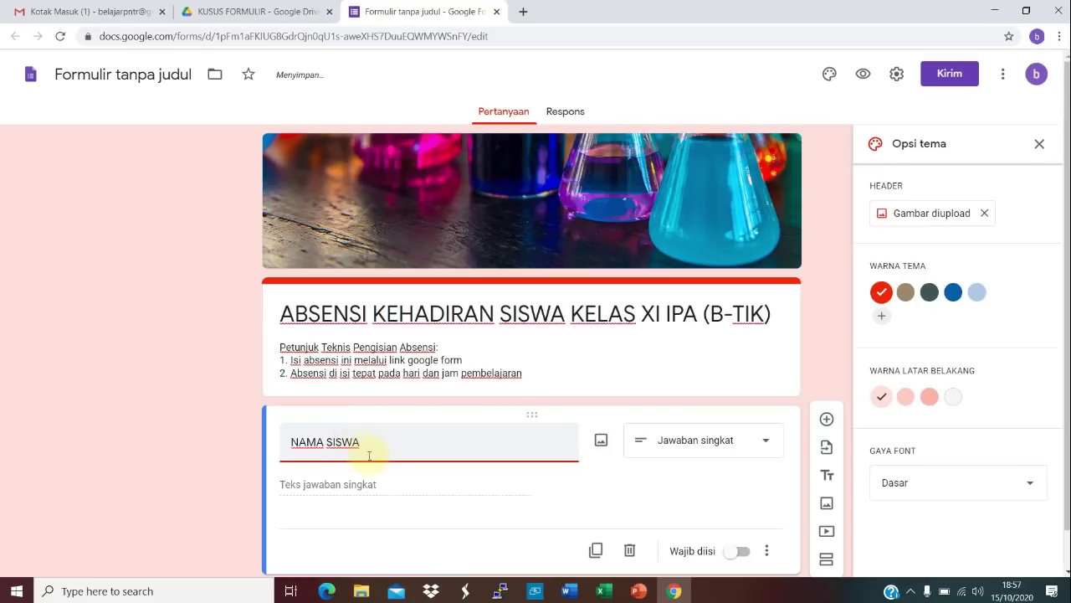
click(380, 483)
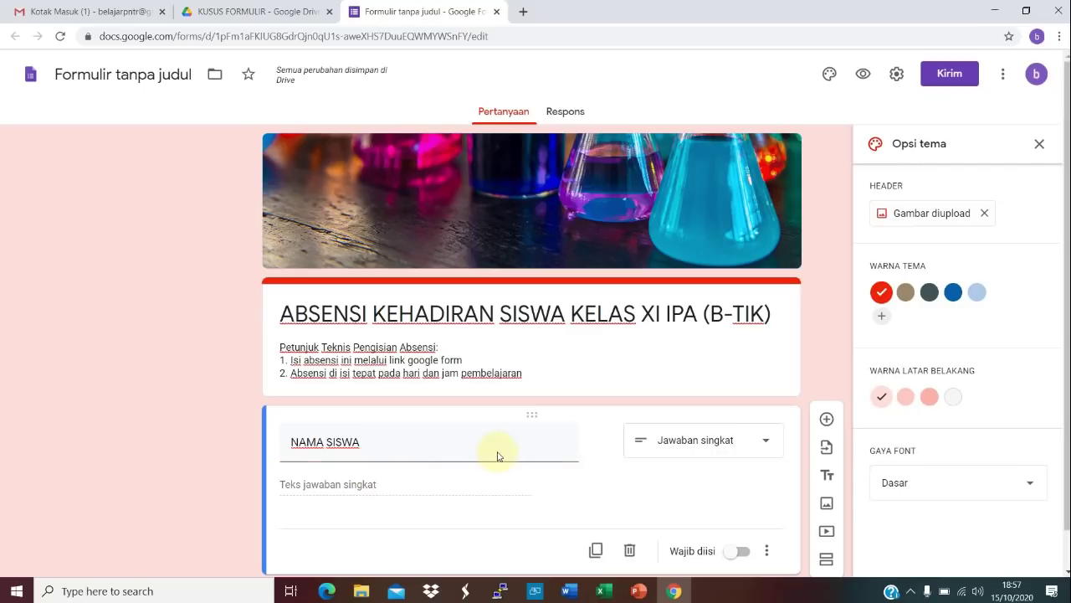
click(762, 452)
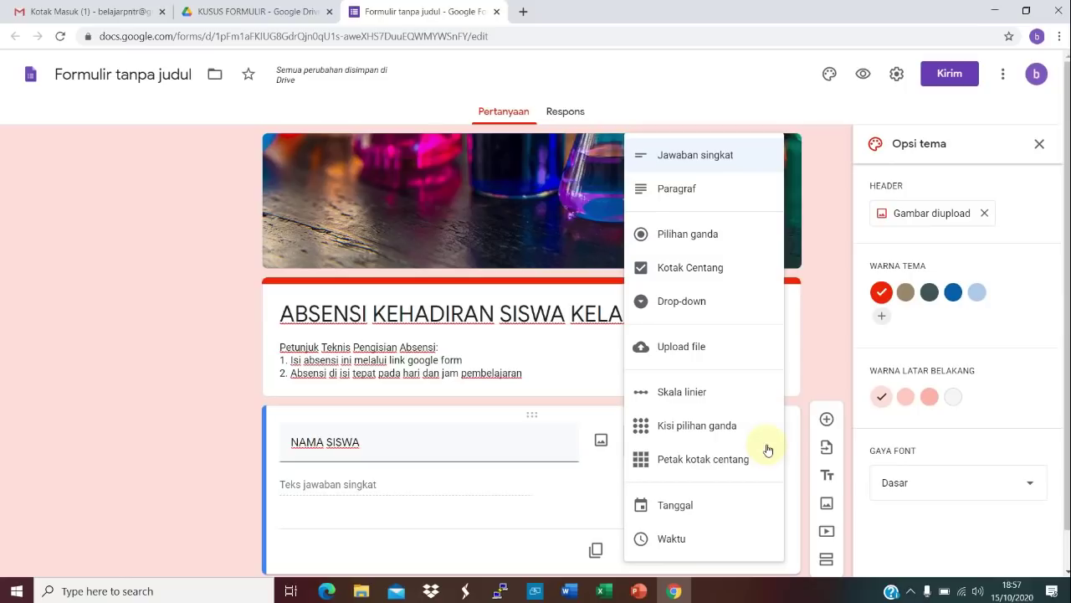
click(694, 309)
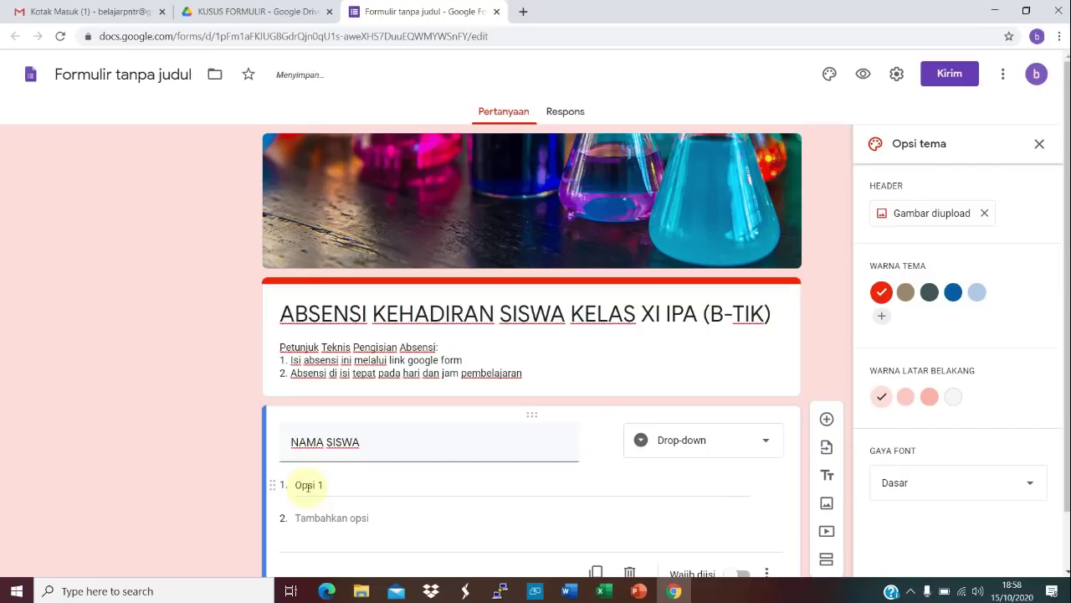
Step: Enter four student names as the NAMA SISWA drop-down options
click(307, 485)
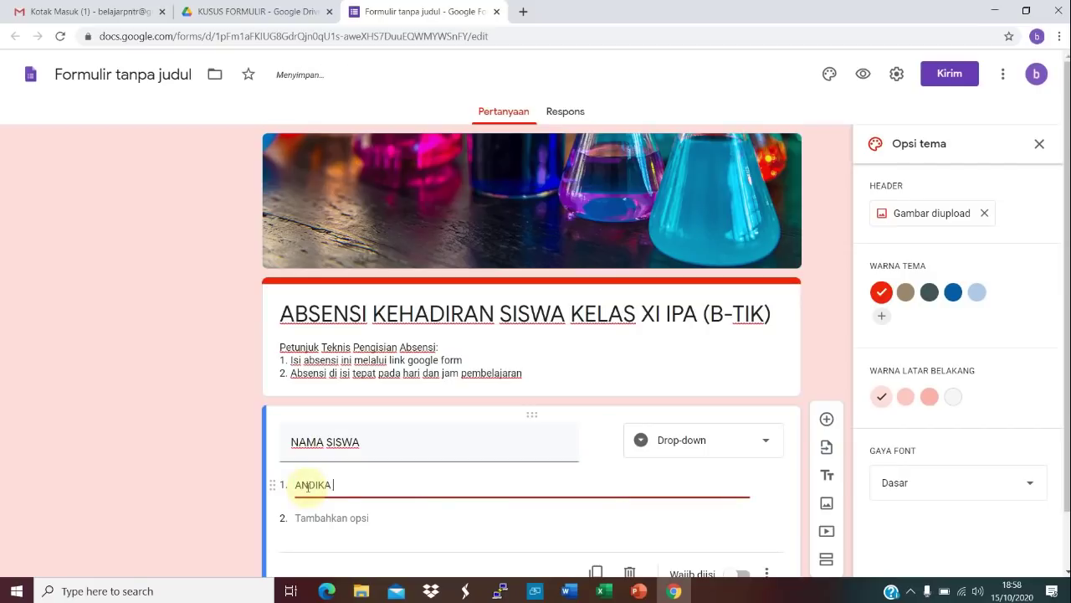
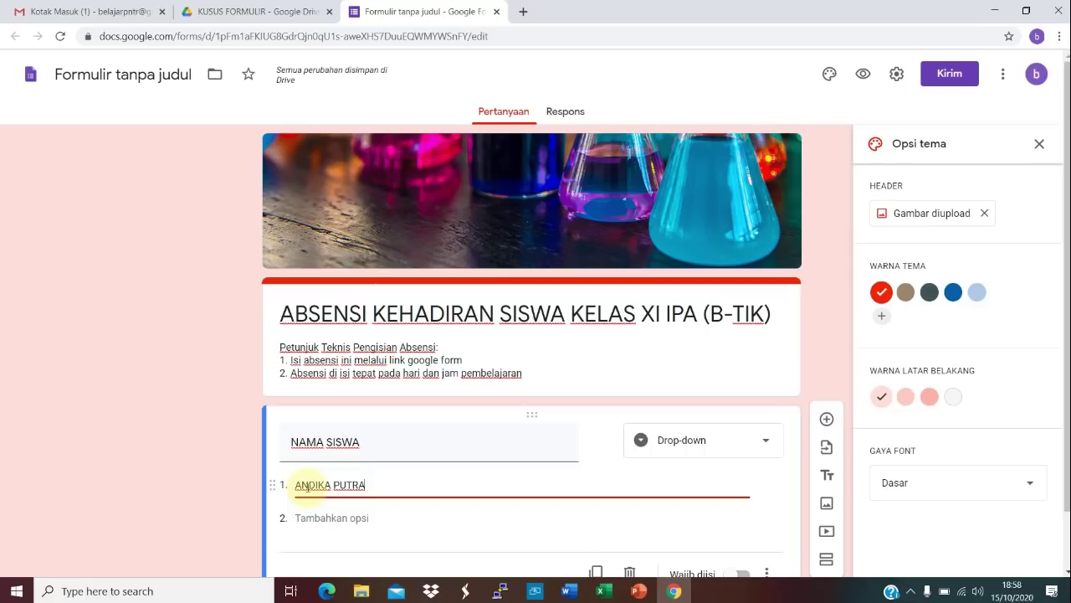
click(306, 517)
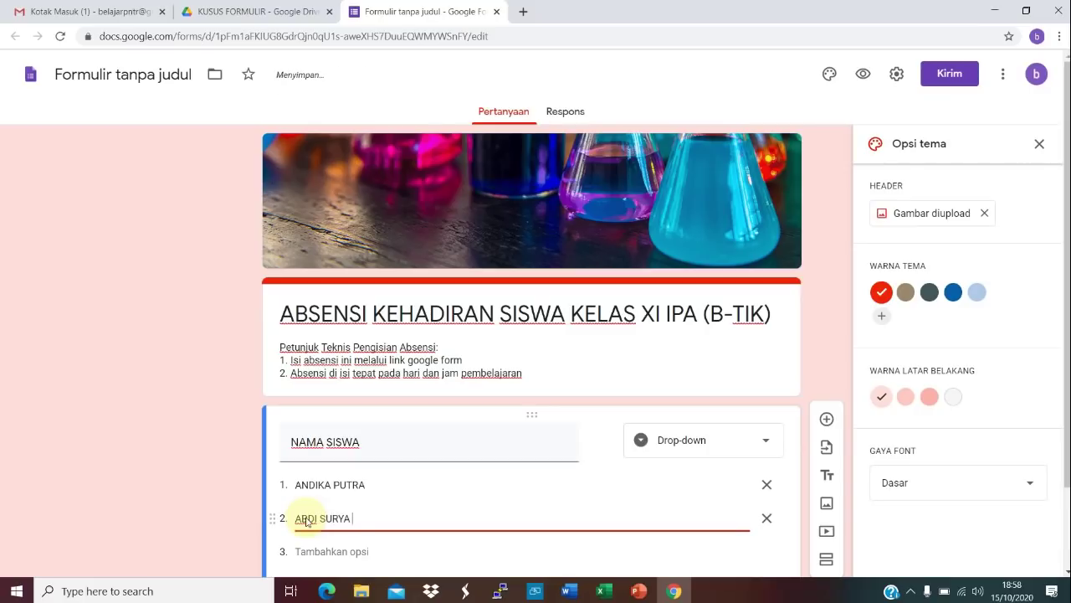
click(311, 549)
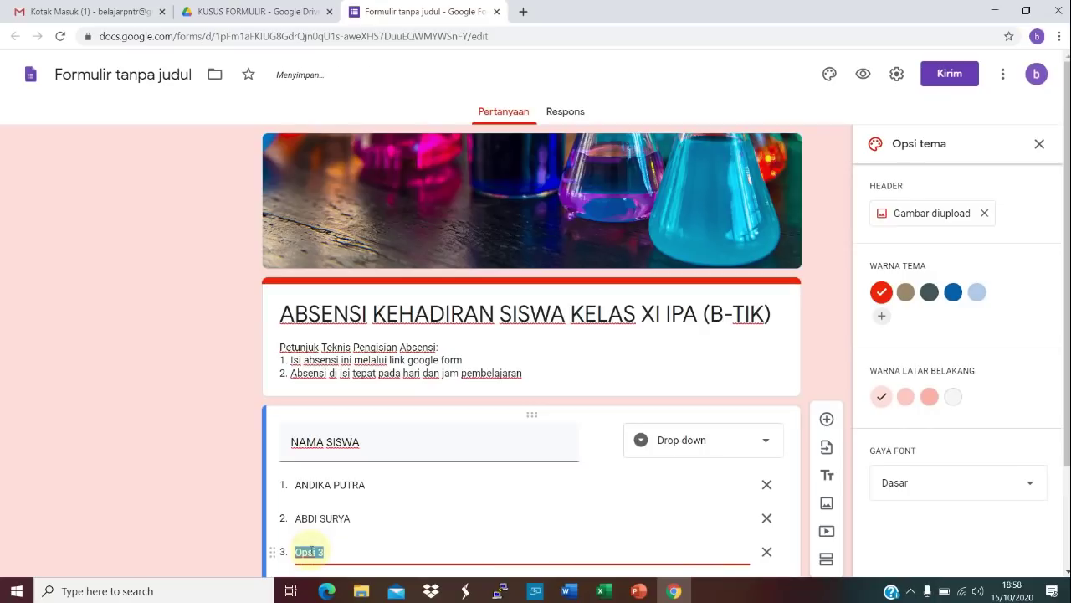
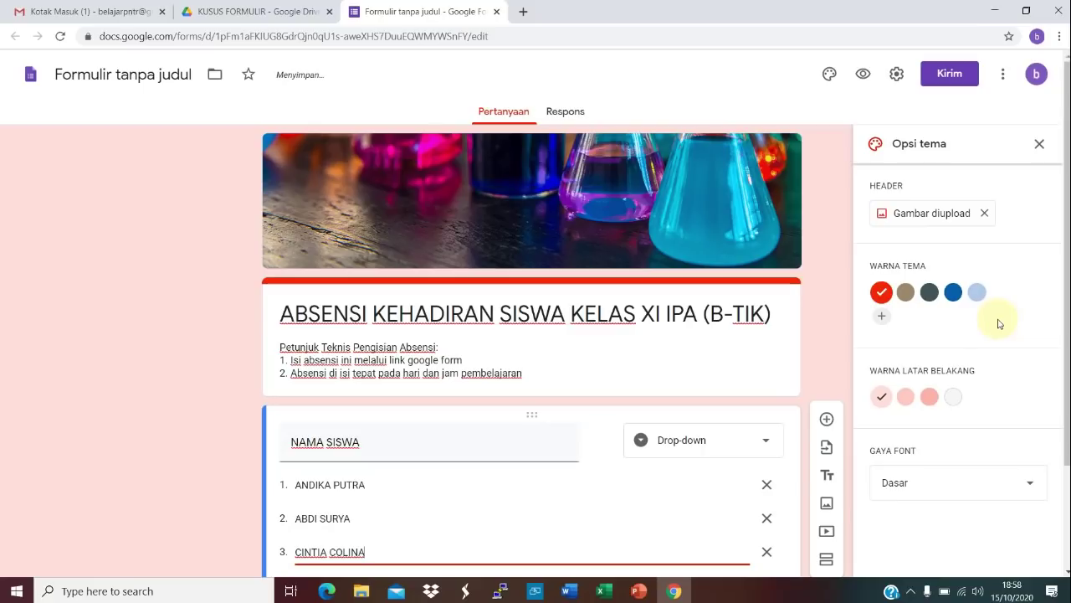
scroll(1057, 328, down, 1)
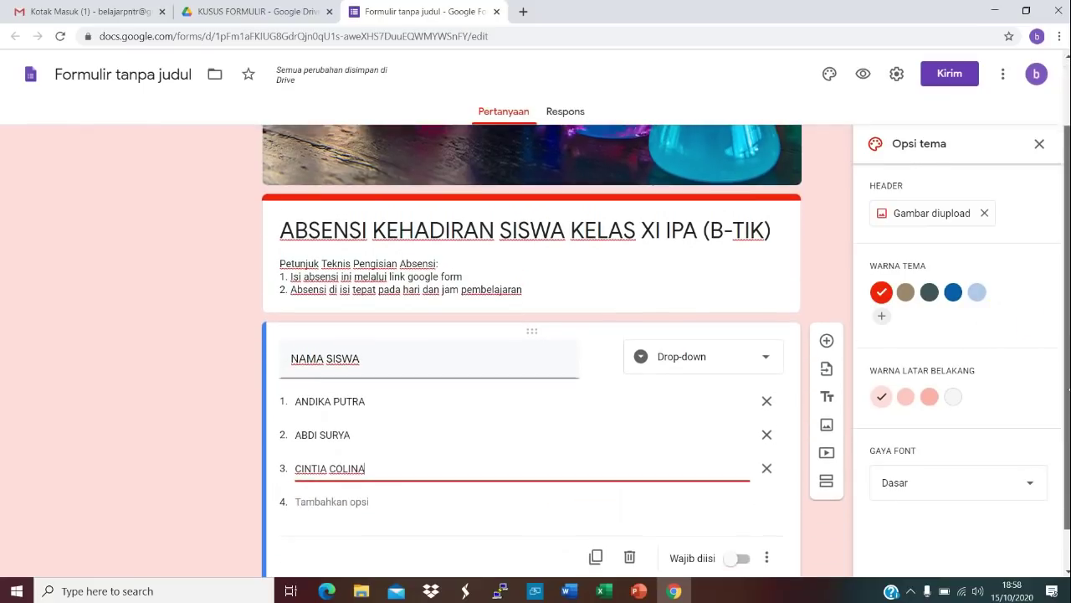
click(367, 499)
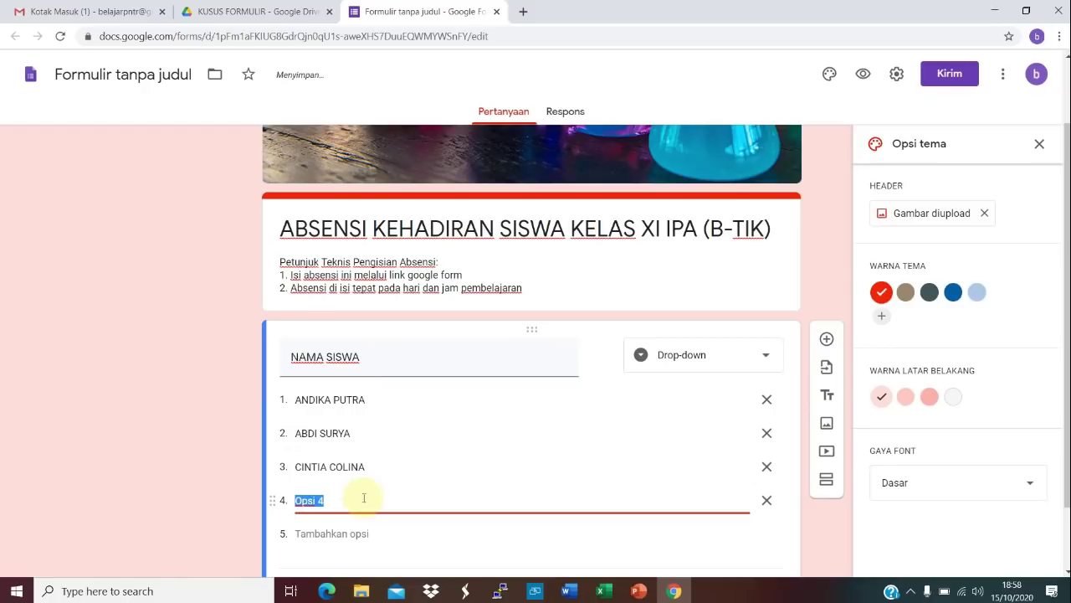
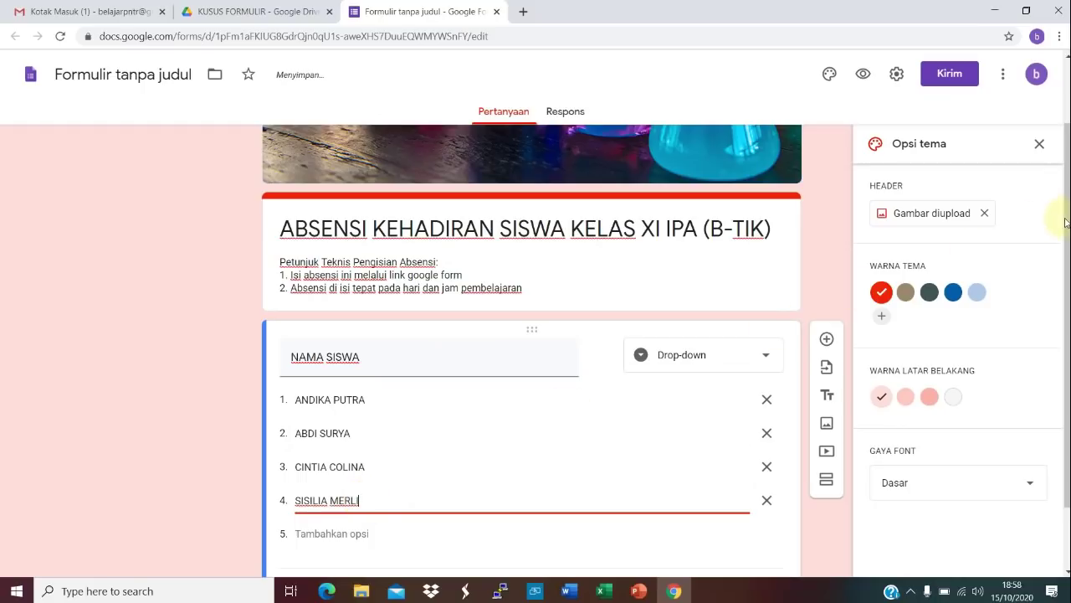
scroll(1063, 219, down, 1)
scroll(1066, 303, down, 1)
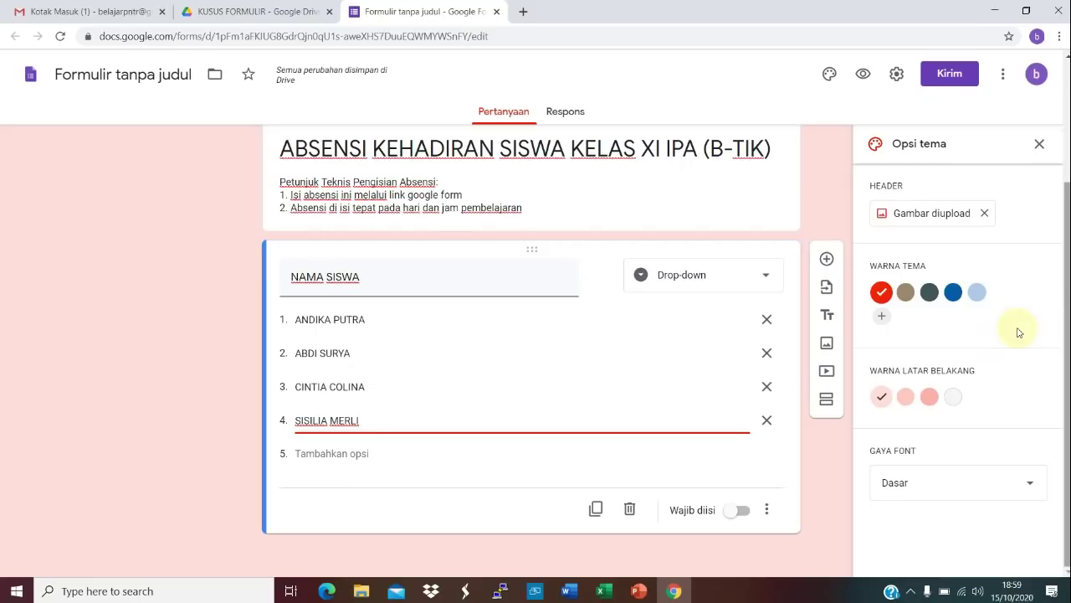
click(508, 491)
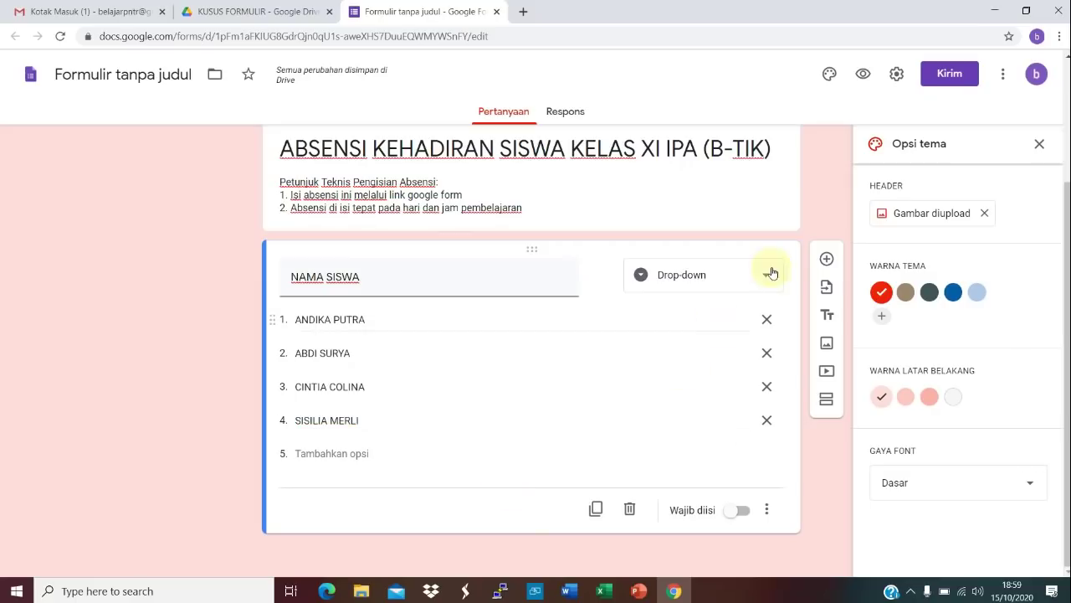
Step: Add a KELAS question with options XI IPA 1 and XI IPA 2
click(827, 261)
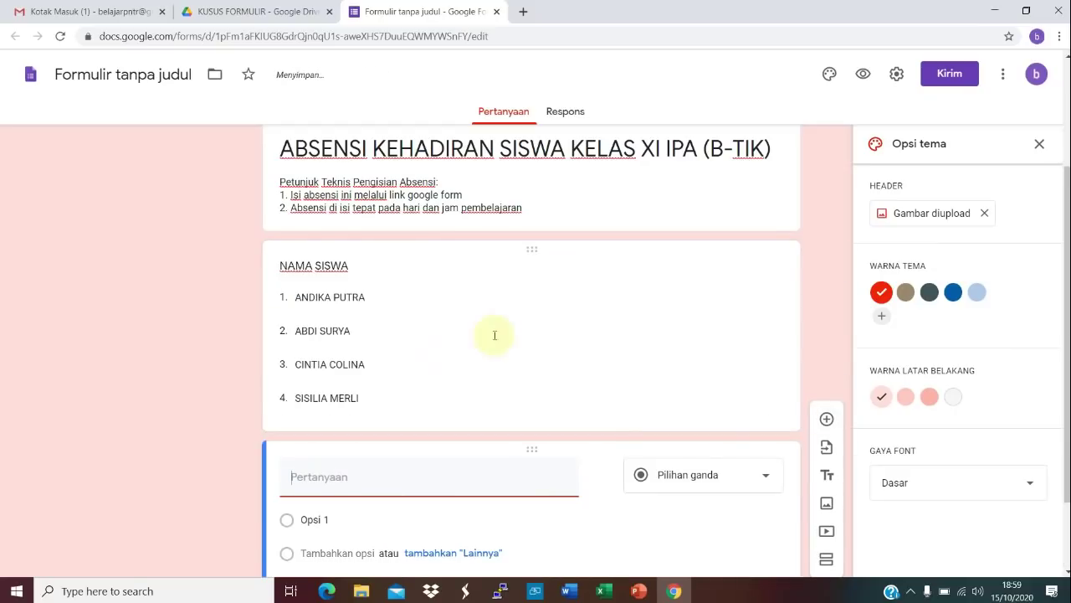
click(339, 487)
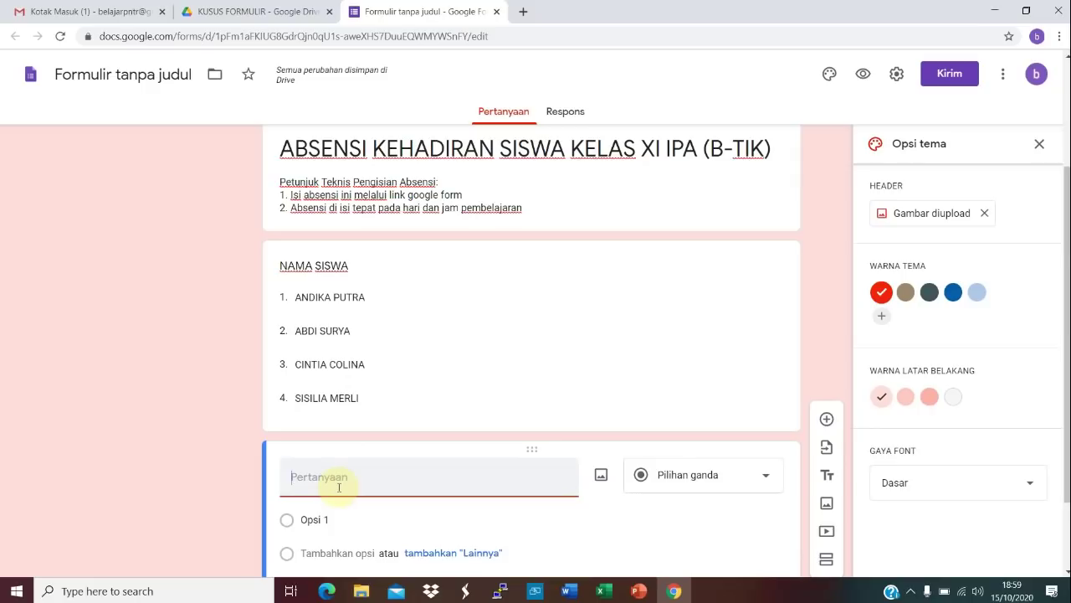
text(KELAS)
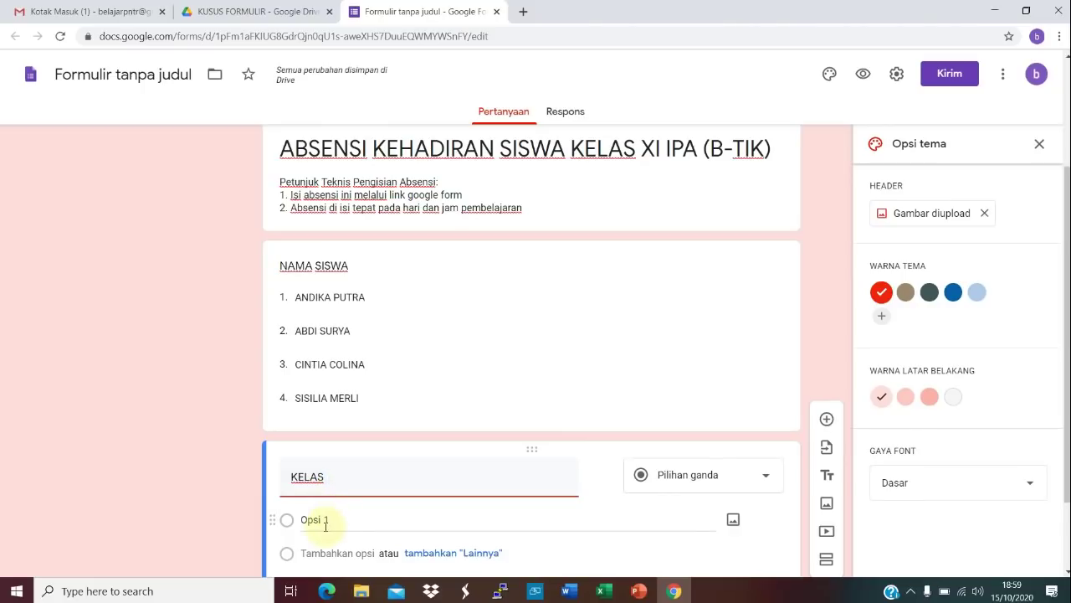
click(326, 522)
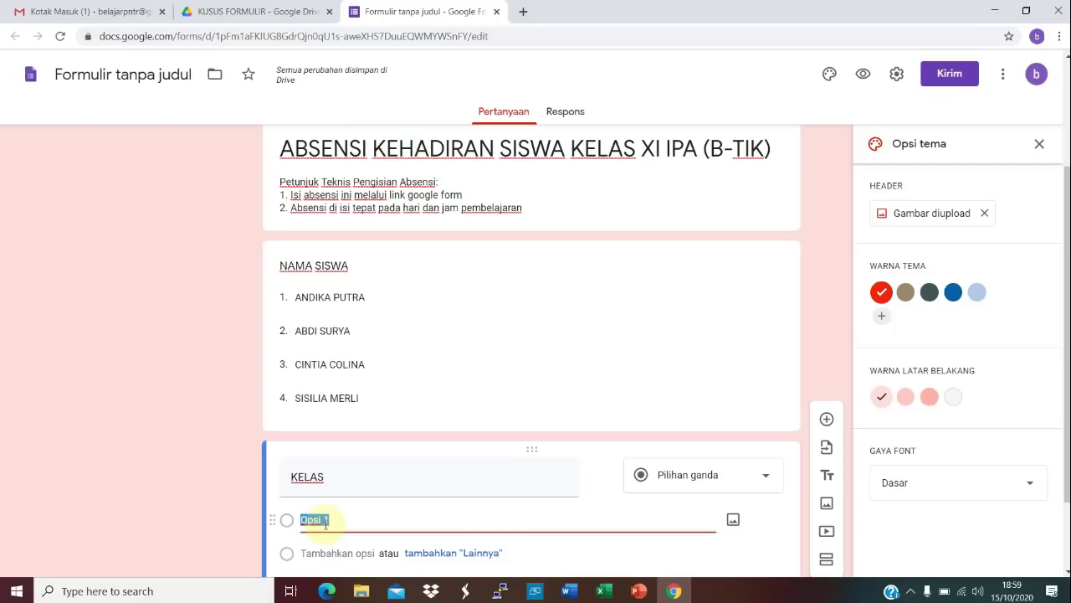
text(XI IPA)
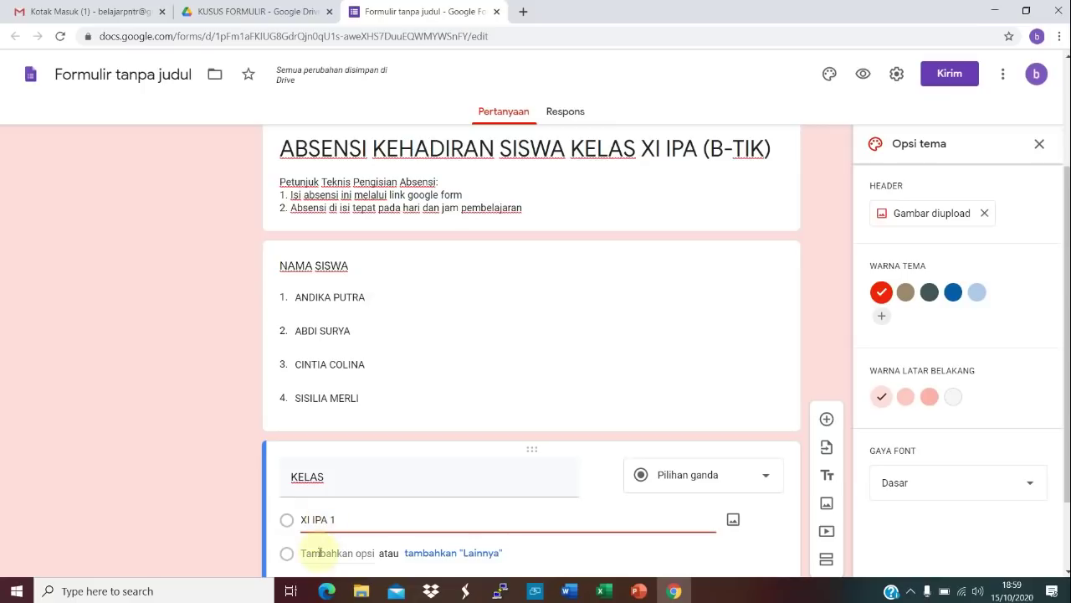
click(317, 554)
text(XI IPA 2)
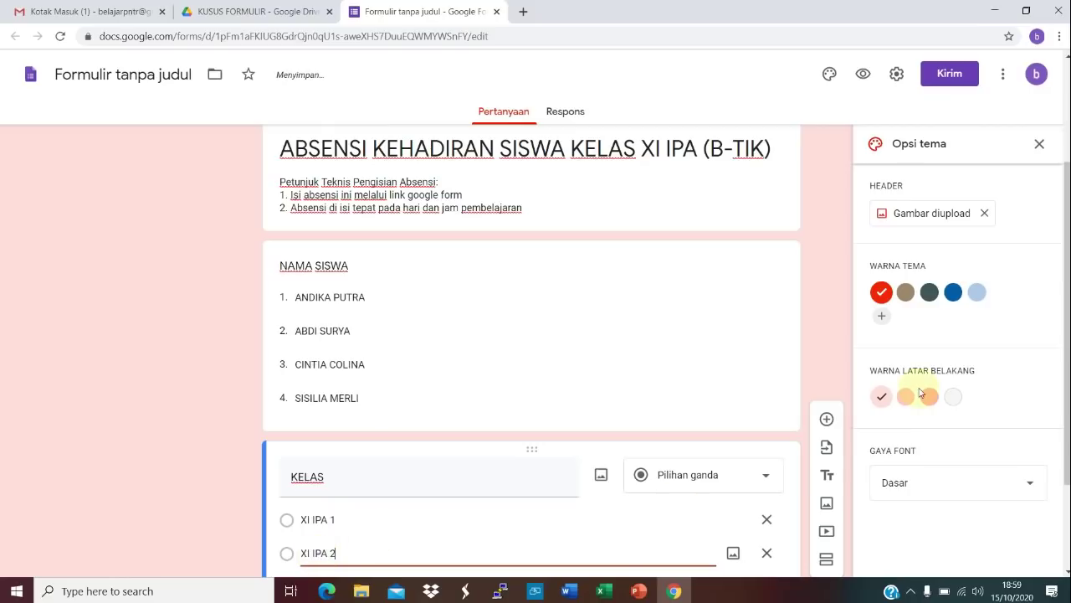
Step: Keep KELAS as multiple choice and add options XI IPA 3 and XI IPA 4
scroll(1064, 328, down, 1)
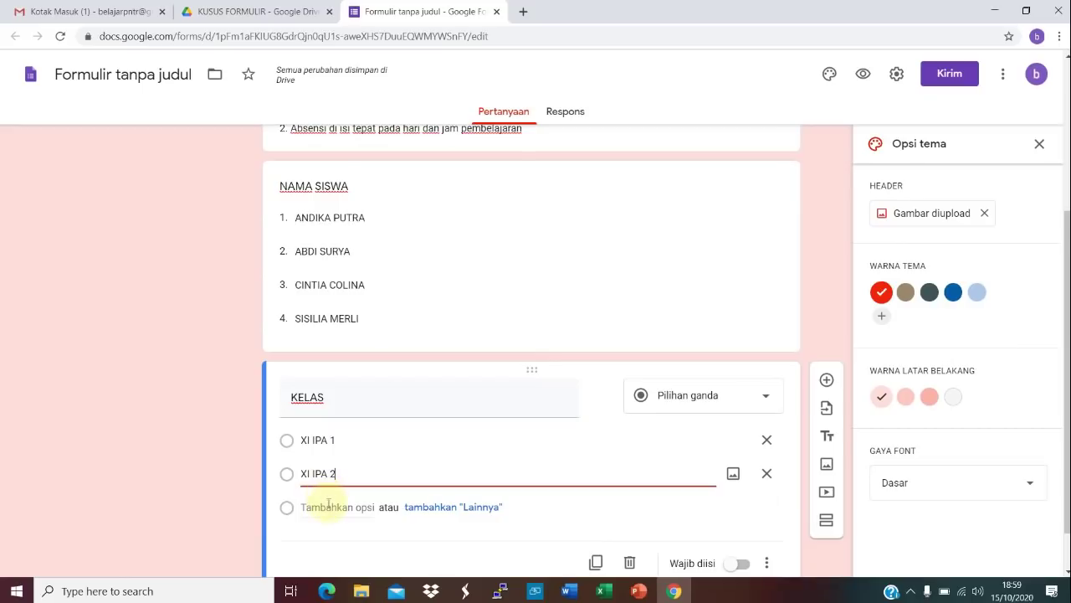
click(768, 394)
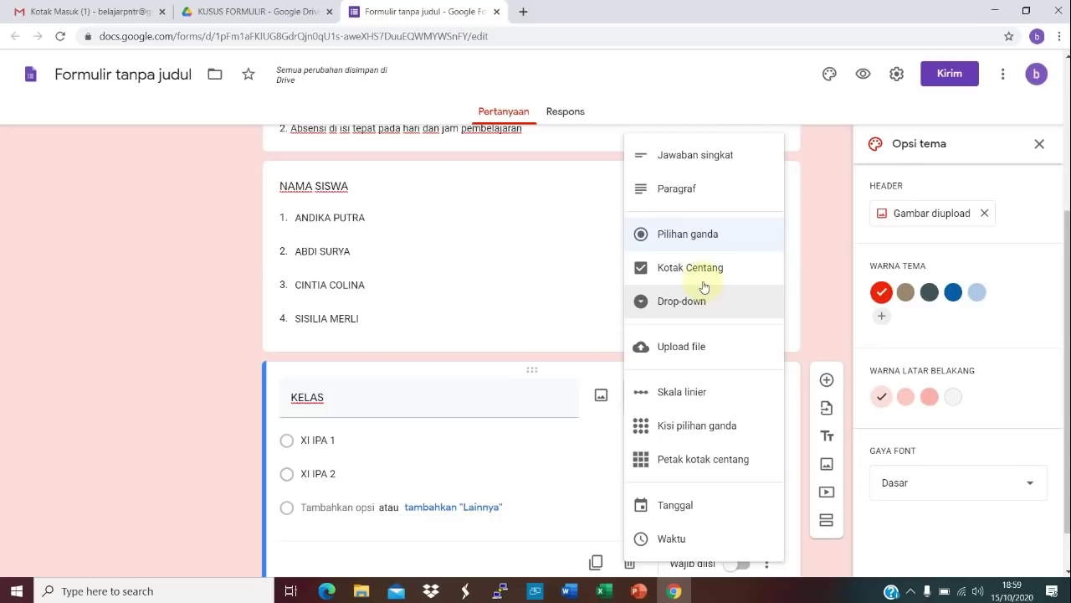
click(693, 306)
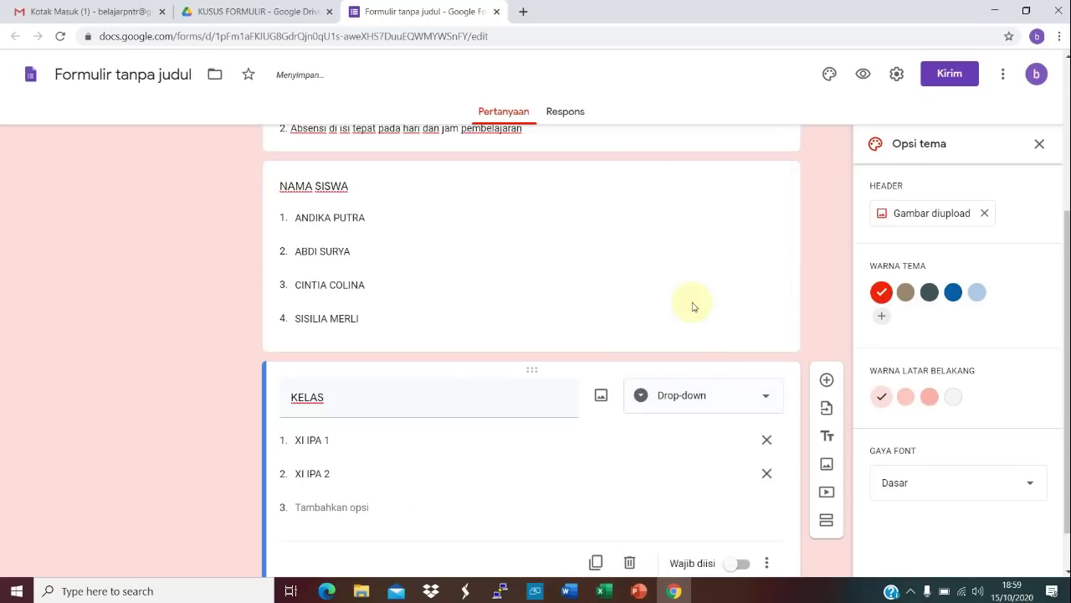
click(768, 399)
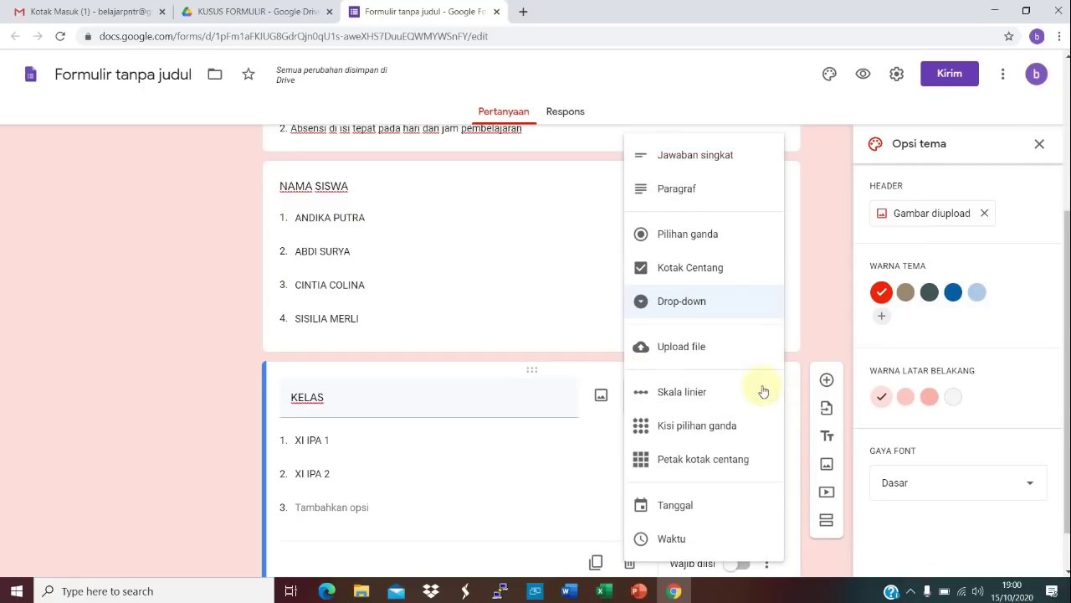
click(680, 243)
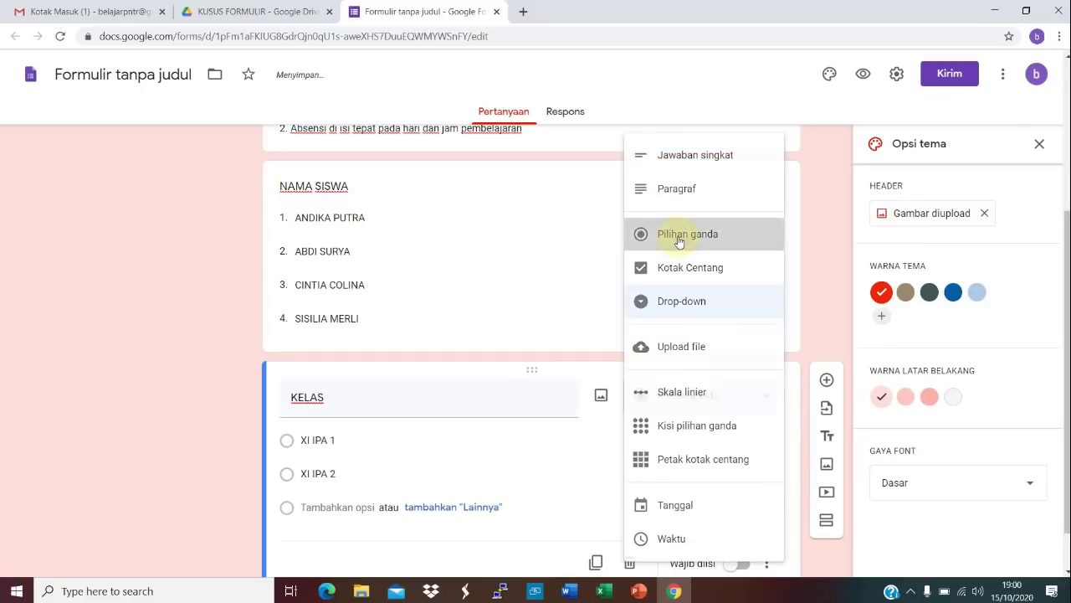
click(327, 508)
text(XI IPA 3)
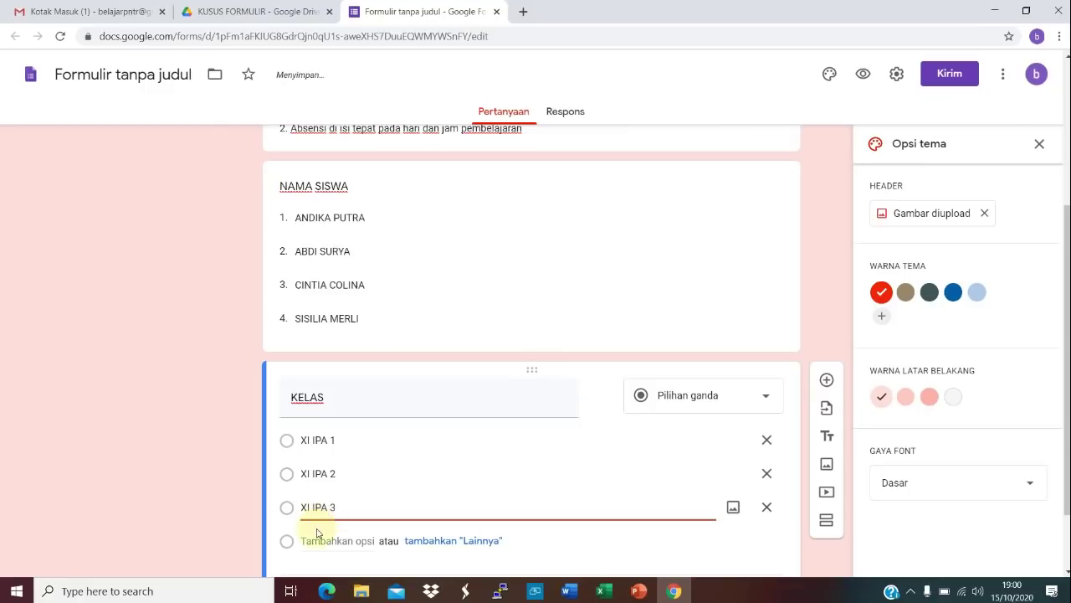
click(313, 541)
text(XI IPA 4)
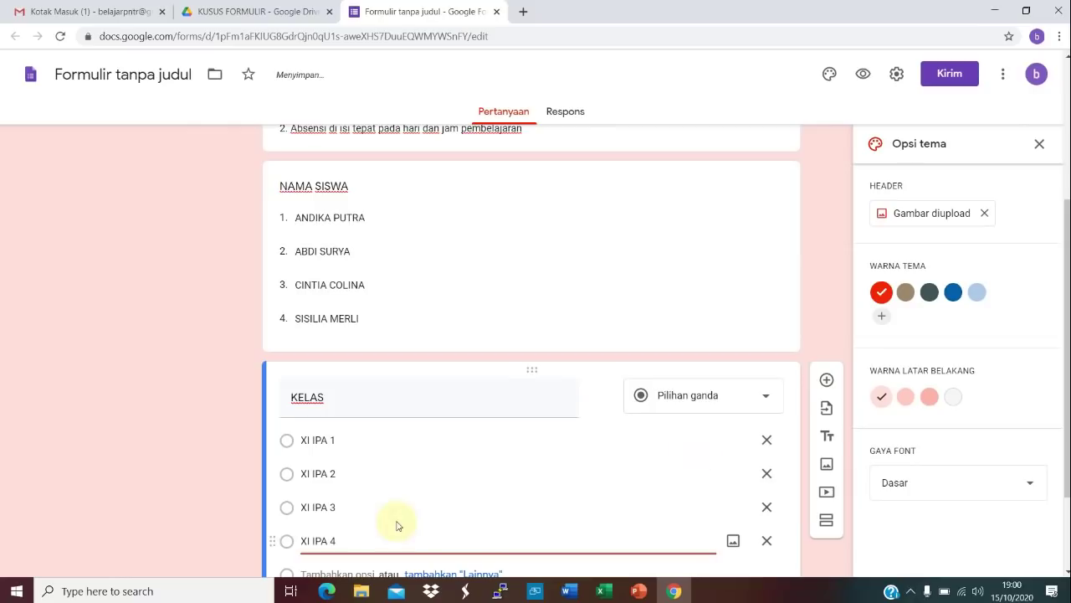
click(827, 381)
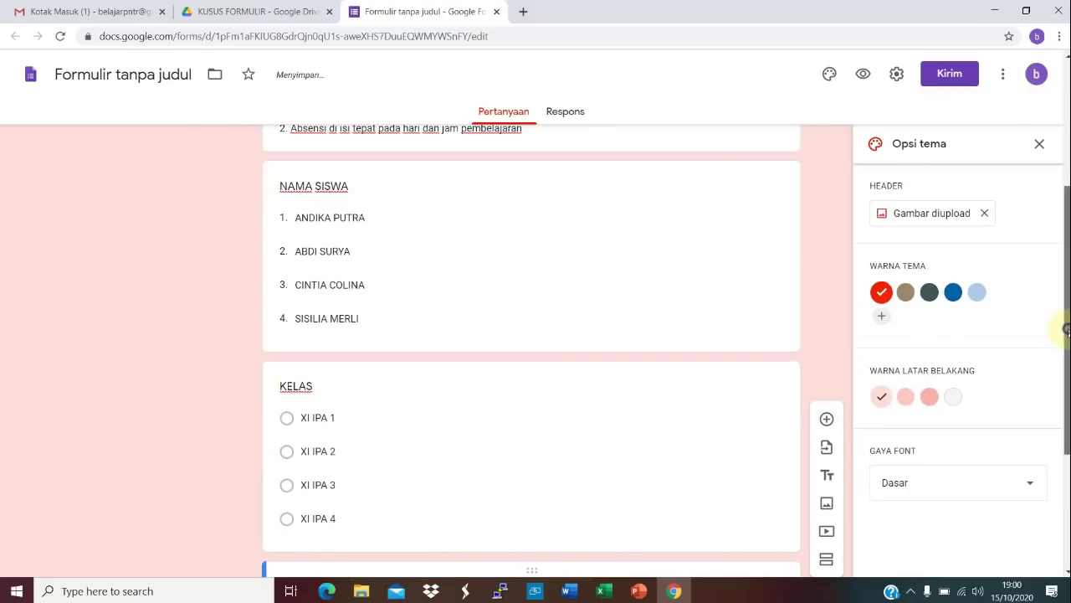
Step: Add a TANGGAL date question, then a JAM MULAI PBM time question below it
scroll(1063, 328, down, 2)
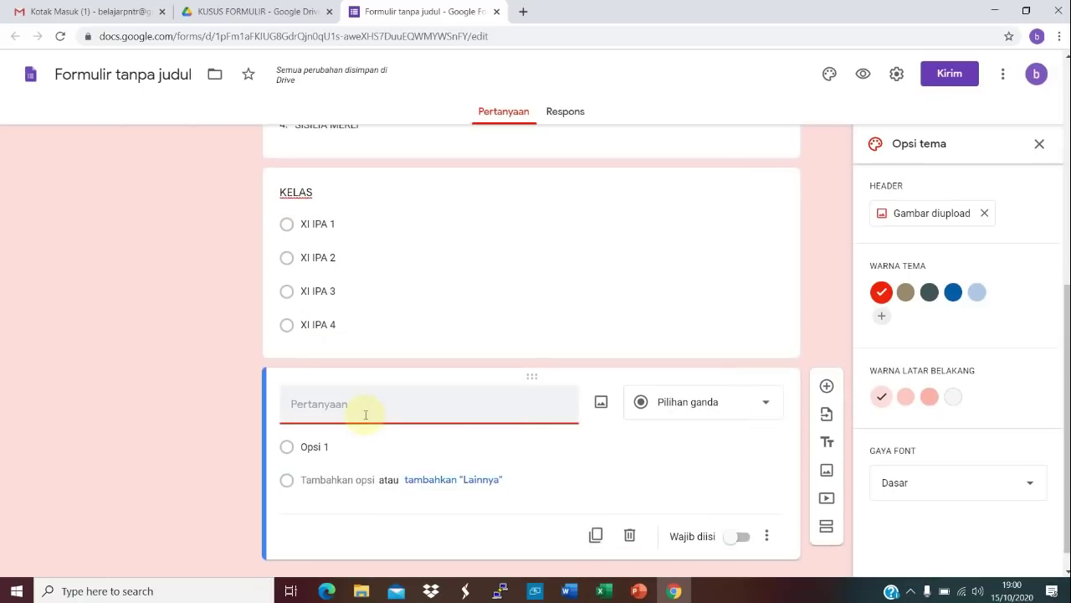
text(TANGGAL)
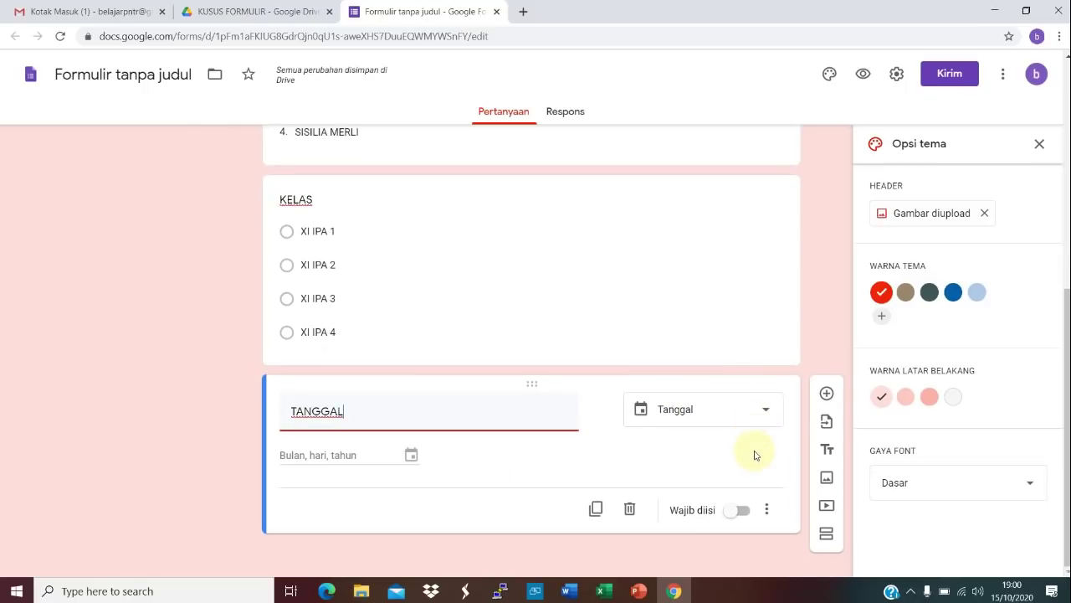
click(827, 393)
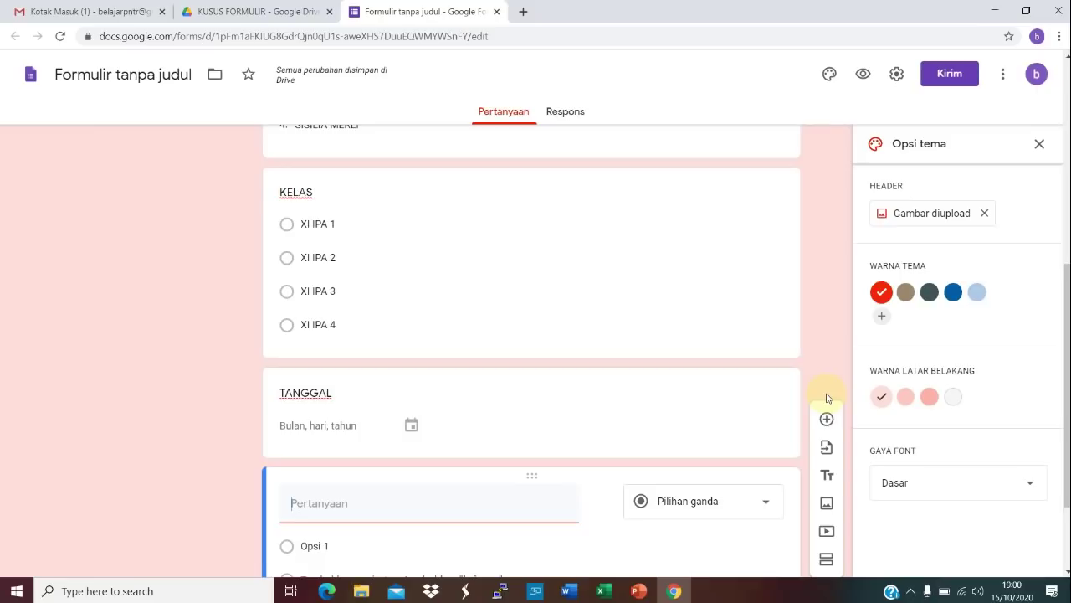
text(JAM )
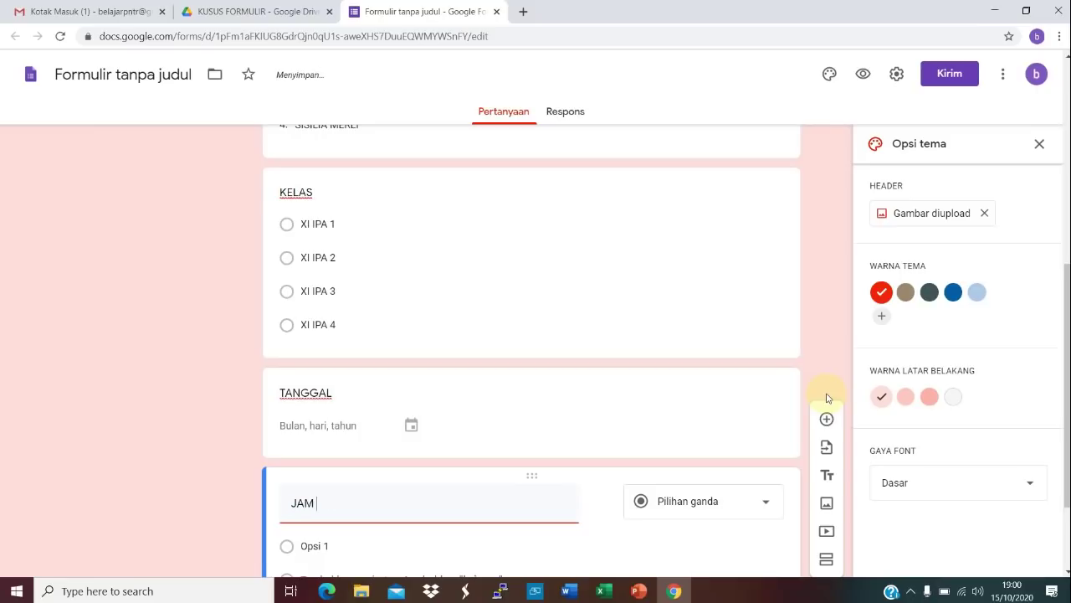
text(MULAI PBM)
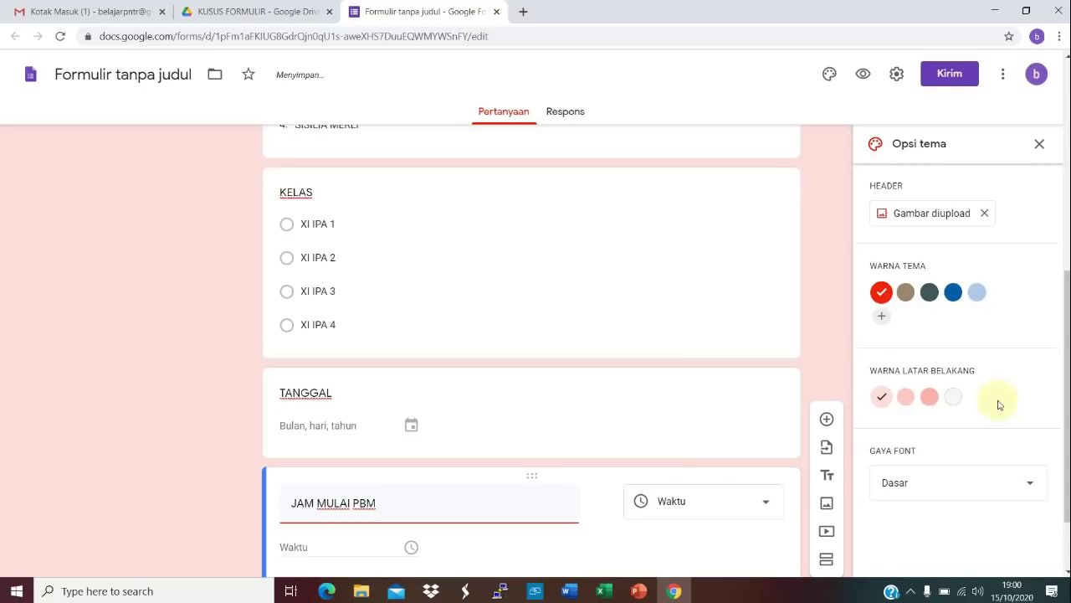
click(827, 419)
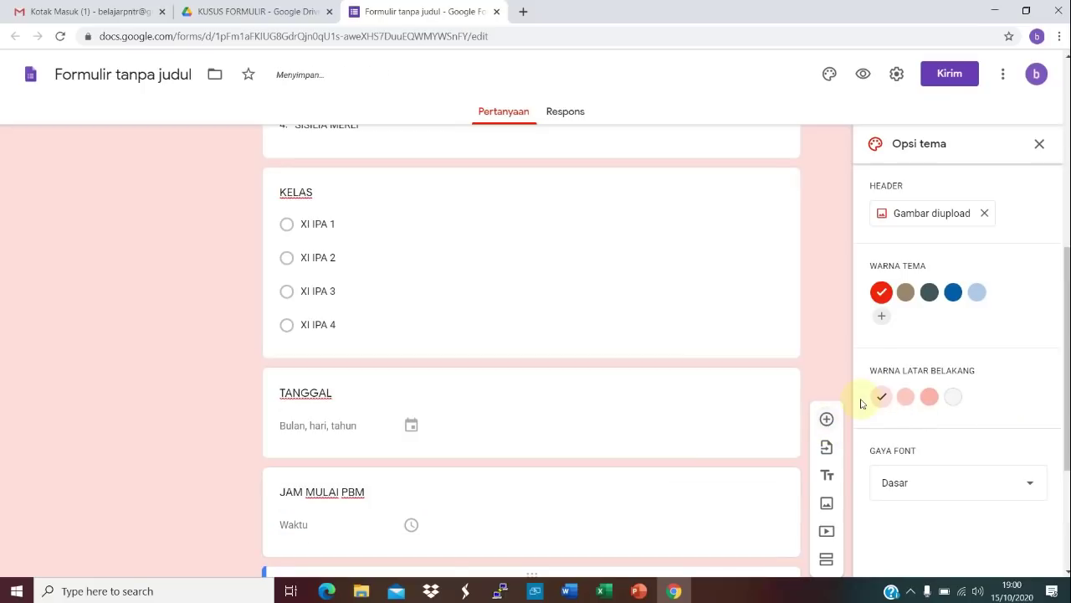
Step: Title the new time question JAM BERAKHIR PBM and add a KENDALA YANG DIHADAPI paragraph question
drag(1067, 336, 1067, 412)
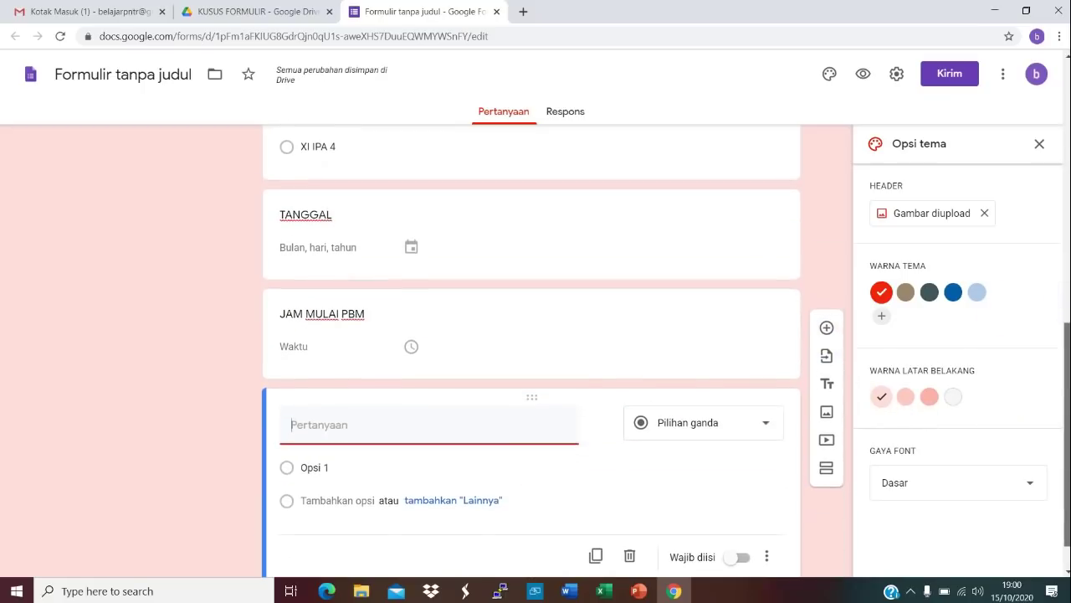
text(JAM B)
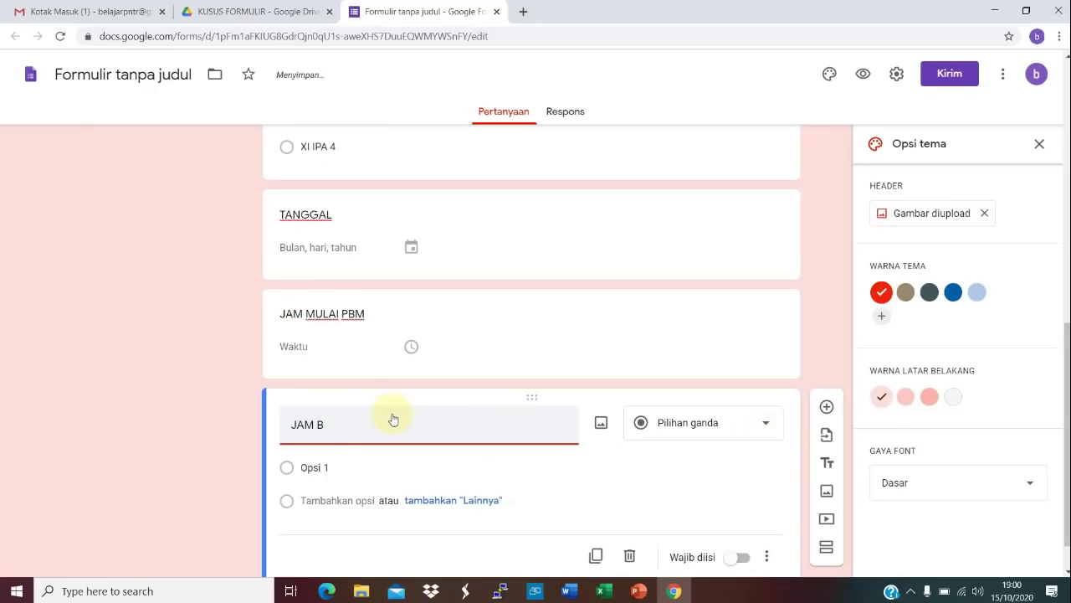
text(ERAKHIR PB)
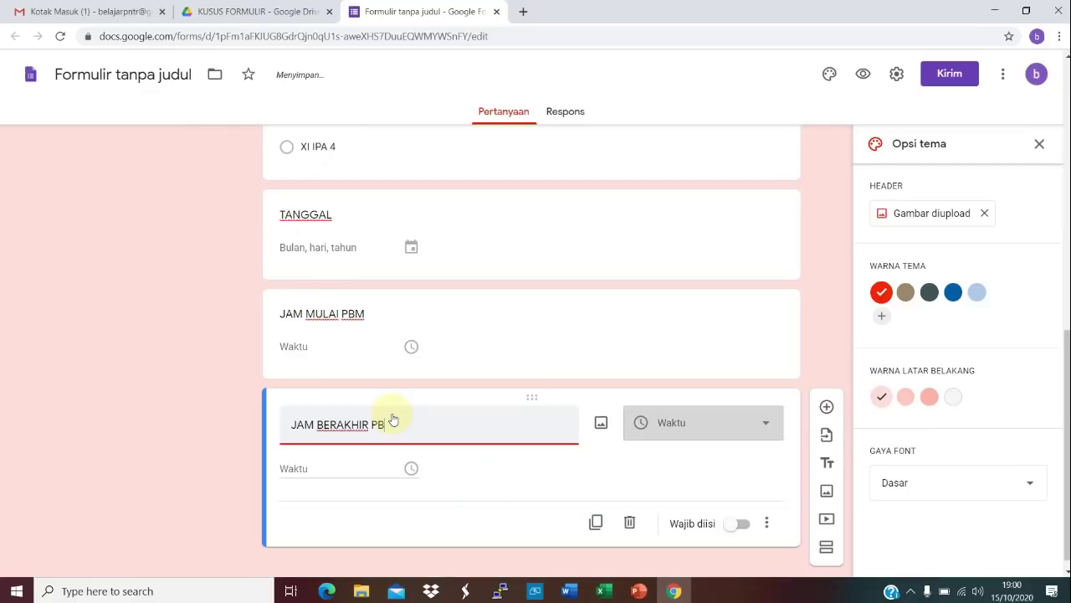
text(M)
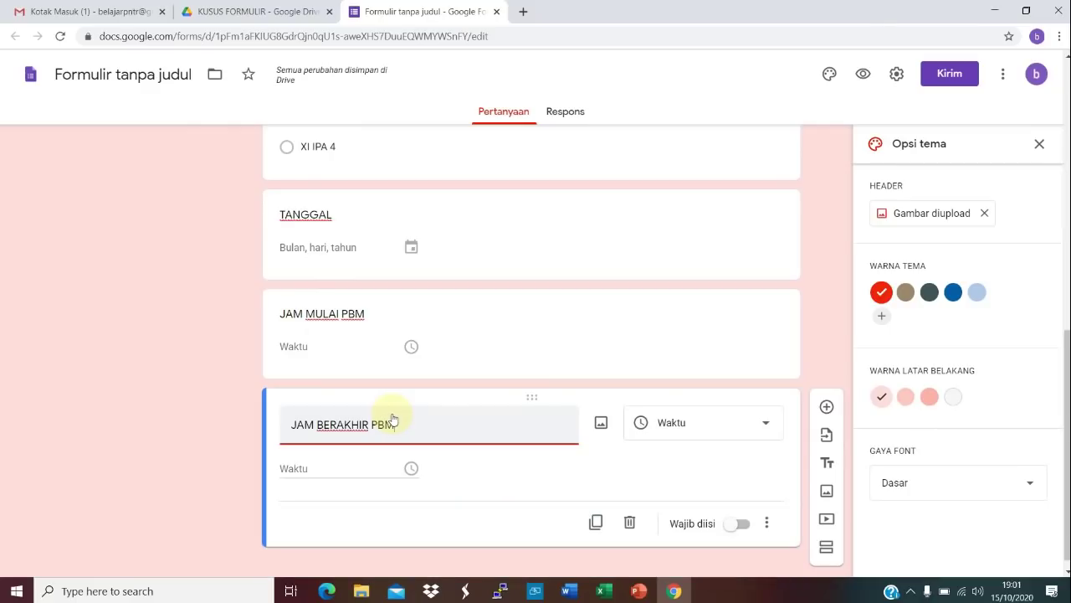
click(826, 407)
text(KENDALA YANG DIHADAPI)
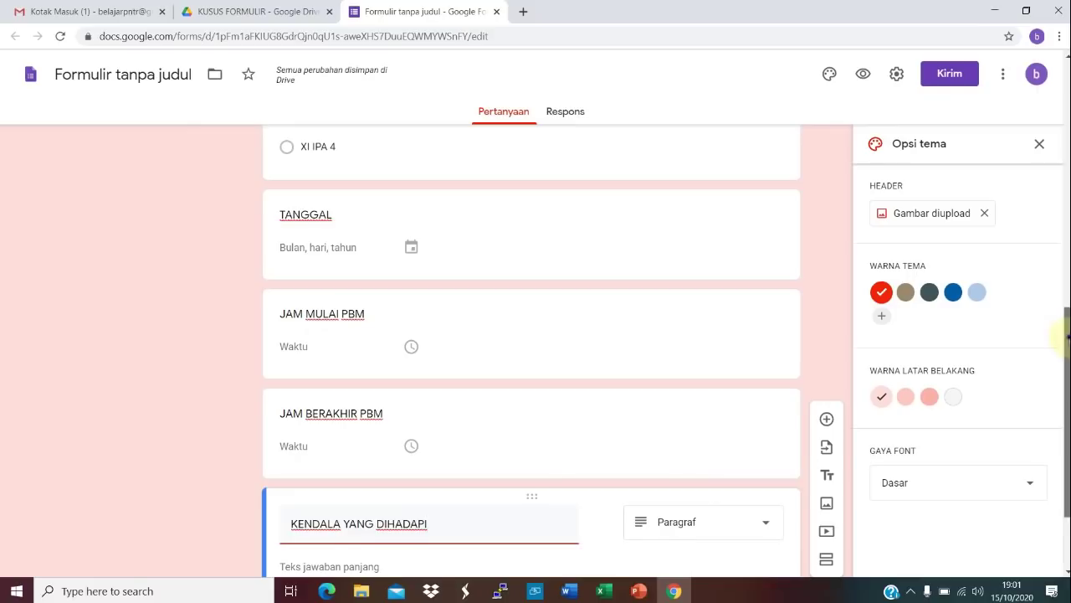
Step: Make KENDALA YANG DIHADAPI multiple choice with options AMAN DAN LANCAR and GANGGUAN JARINGAN KURANG LANCAR
scroll(1068, 335, down, 2)
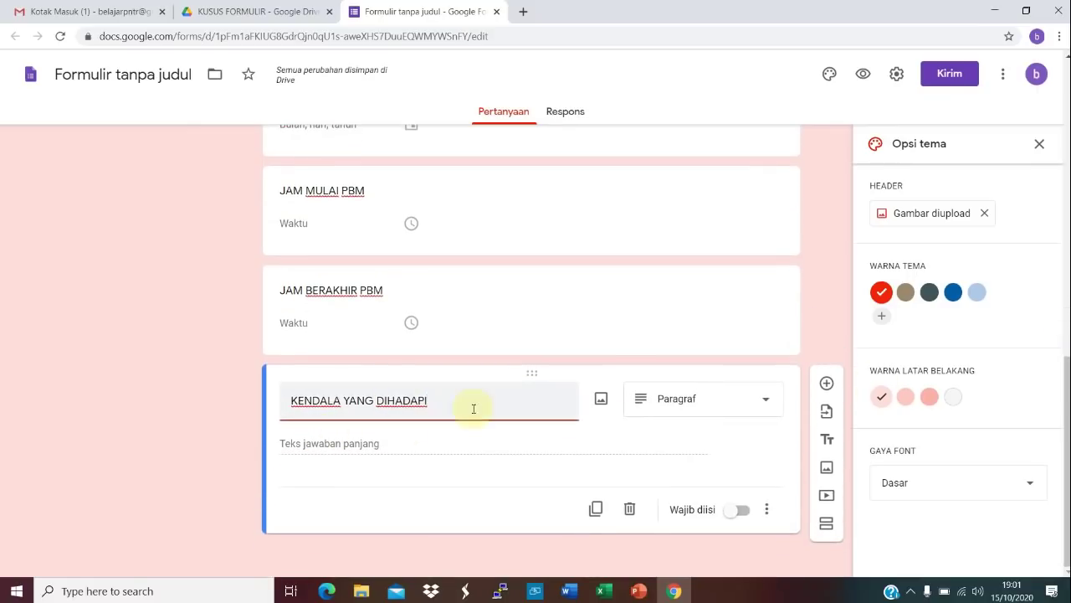
click(764, 401)
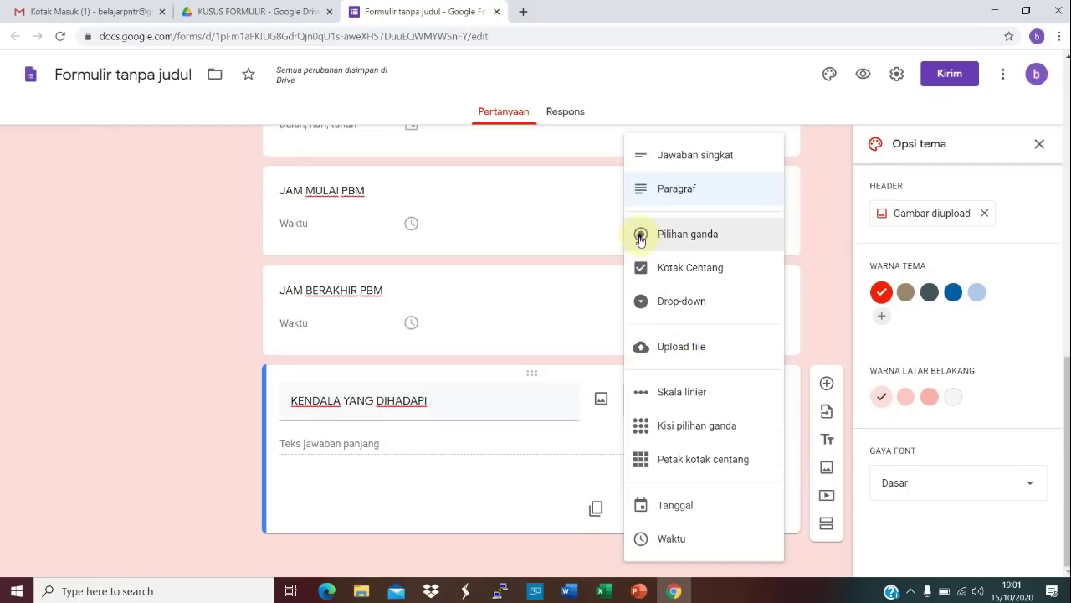
click(640, 235)
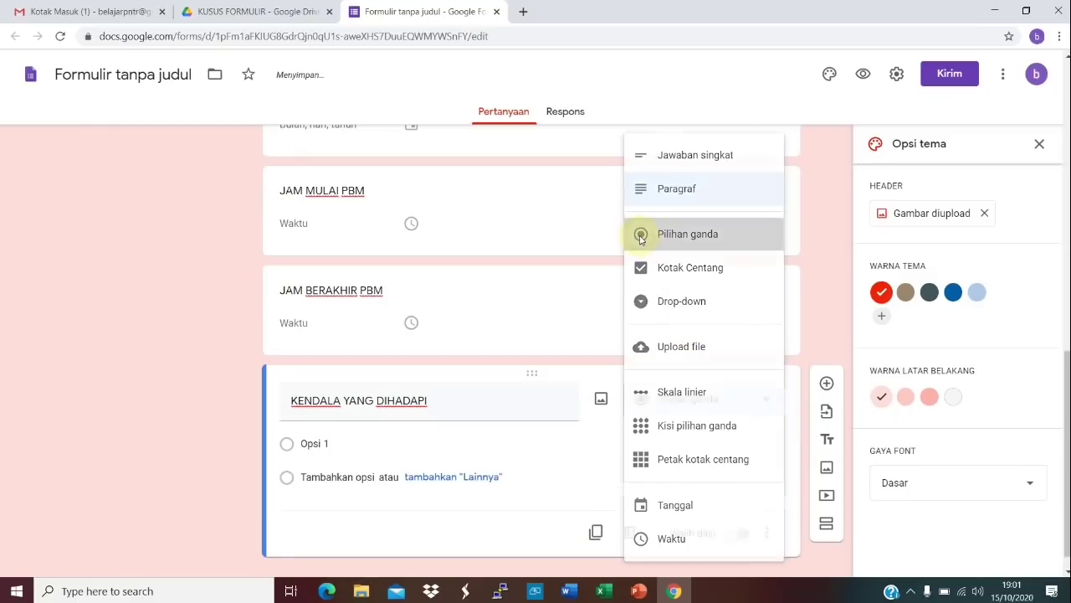
click(322, 444)
text(A)
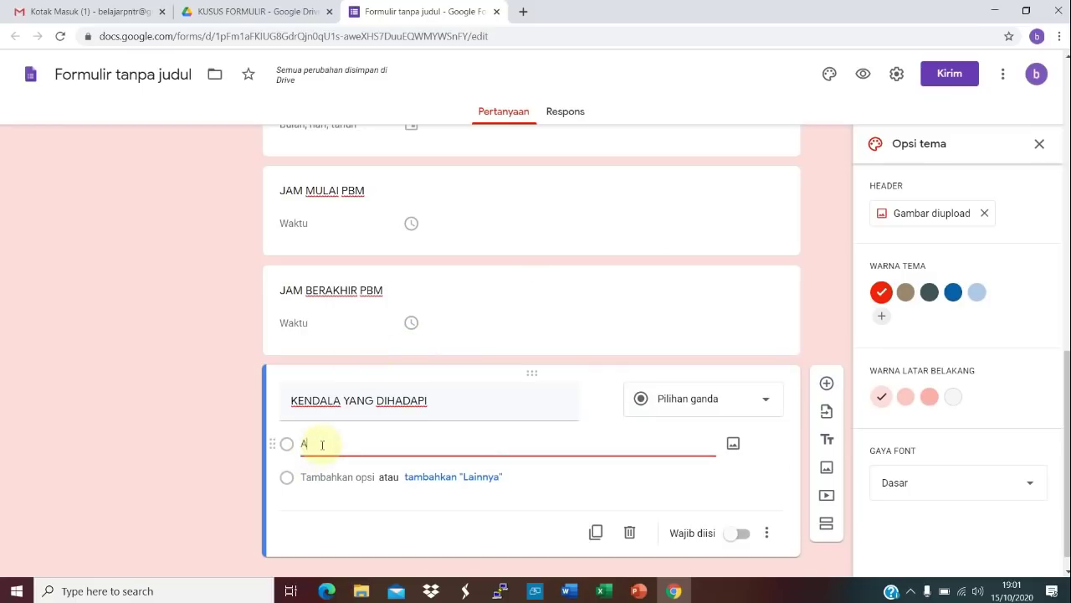
text(MAN DAN LANCAR)
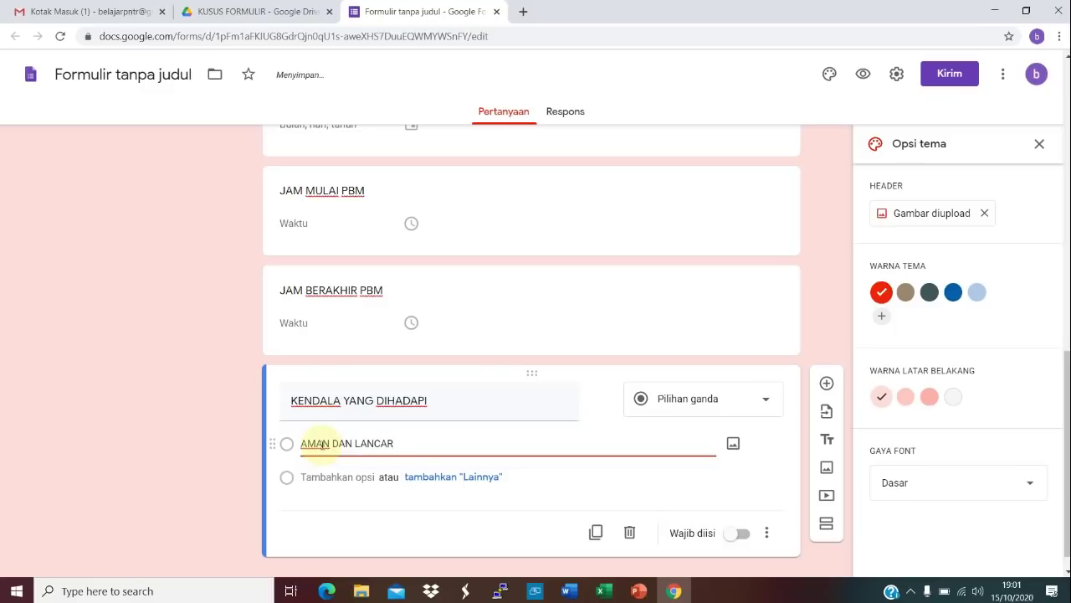
click(319, 477)
text(GANGGUAN JARINGAN KURANG)
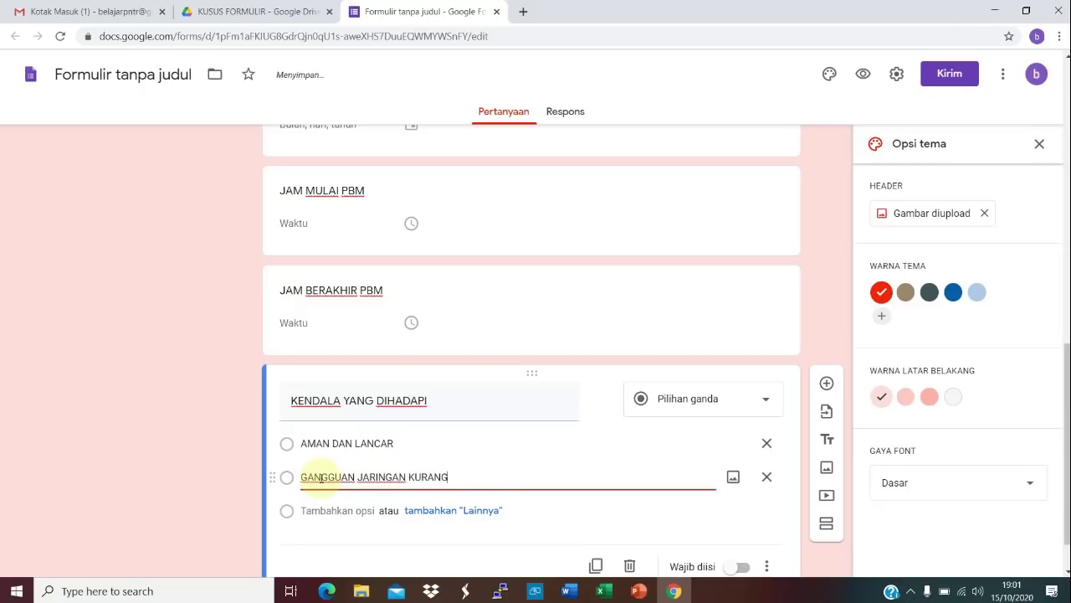
text( LANCAR)
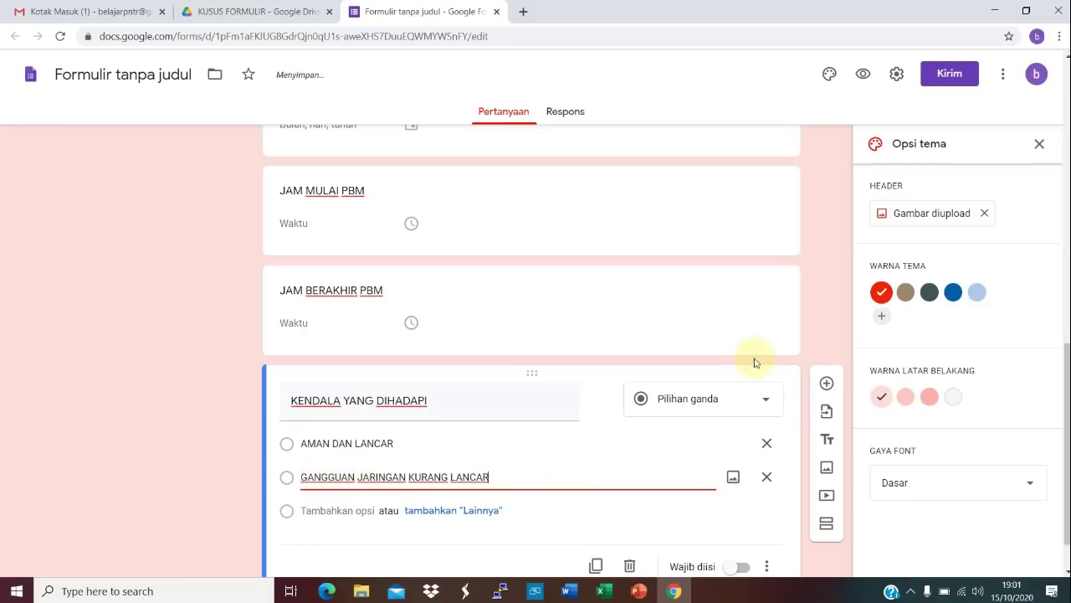
click(827, 379)
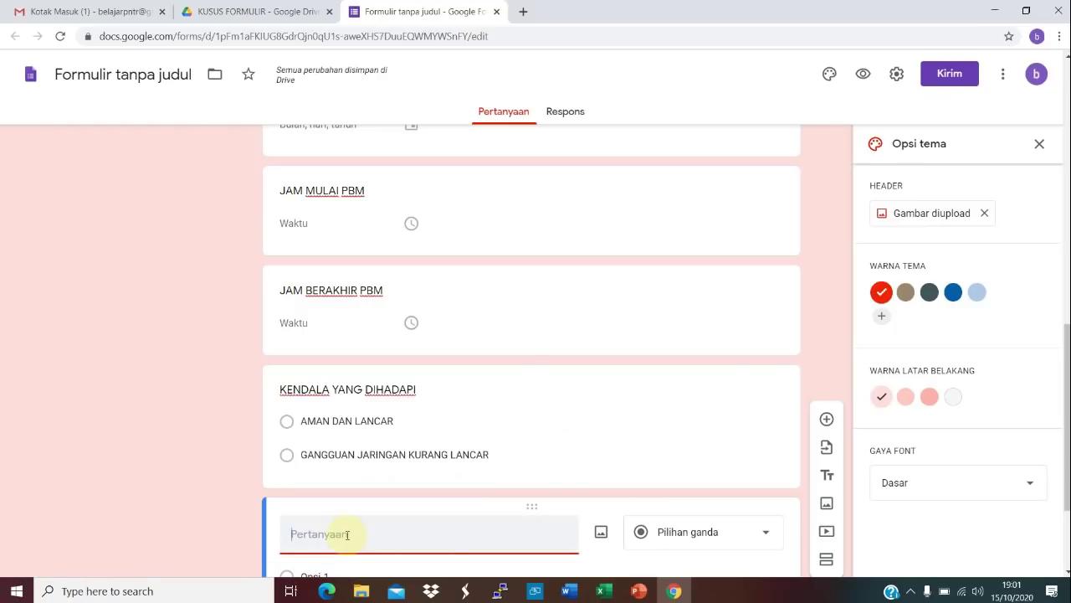
Step: Create a required multiple-choice question PERNYATAAN with the option 'DATA INI SAYA INI DENGAN SEBENARNYA'
text(PERNYATAAN)
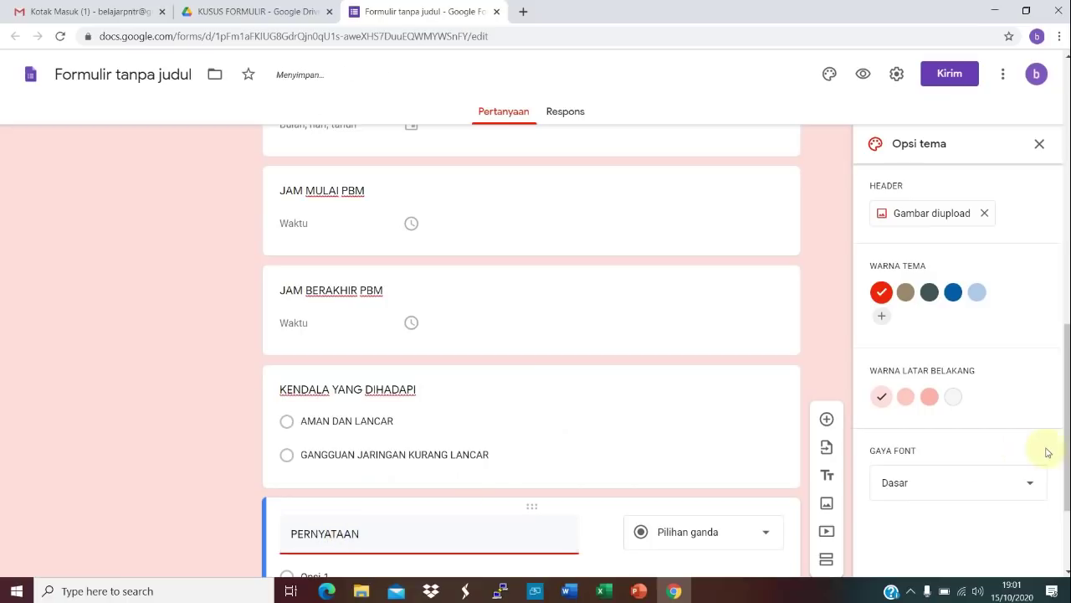
drag(1068, 444, 1069, 507)
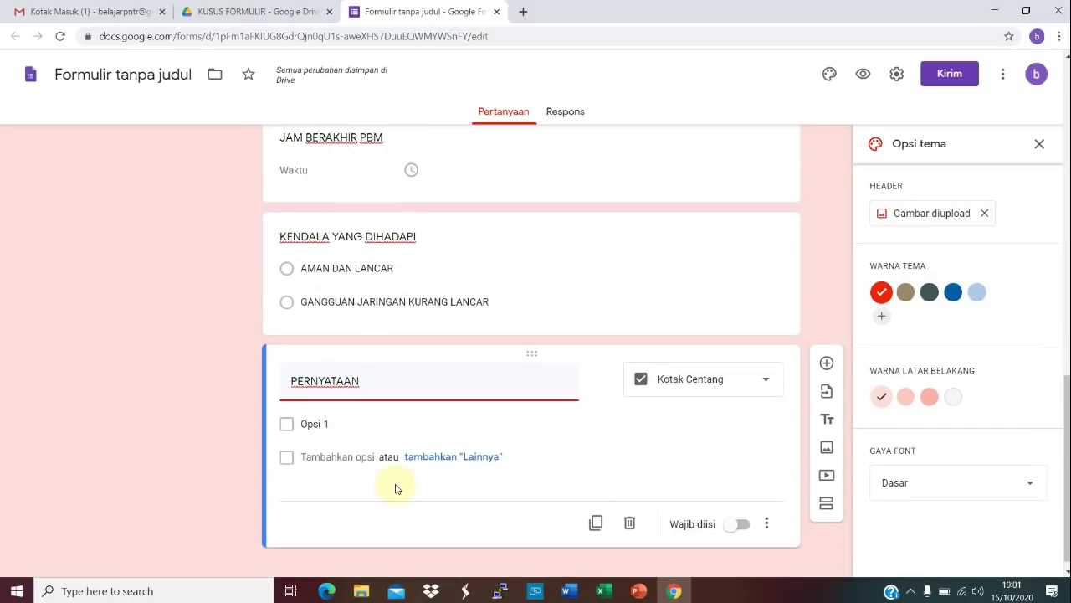
click(340, 424)
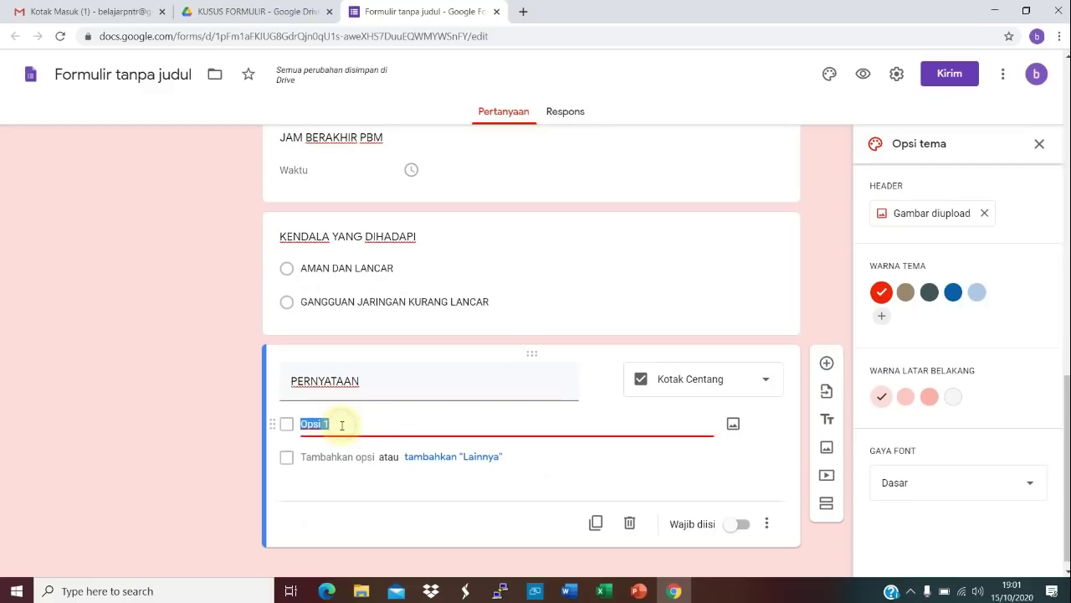
click(768, 384)
click(677, 234)
click(332, 425)
text(DATA INI SAY)
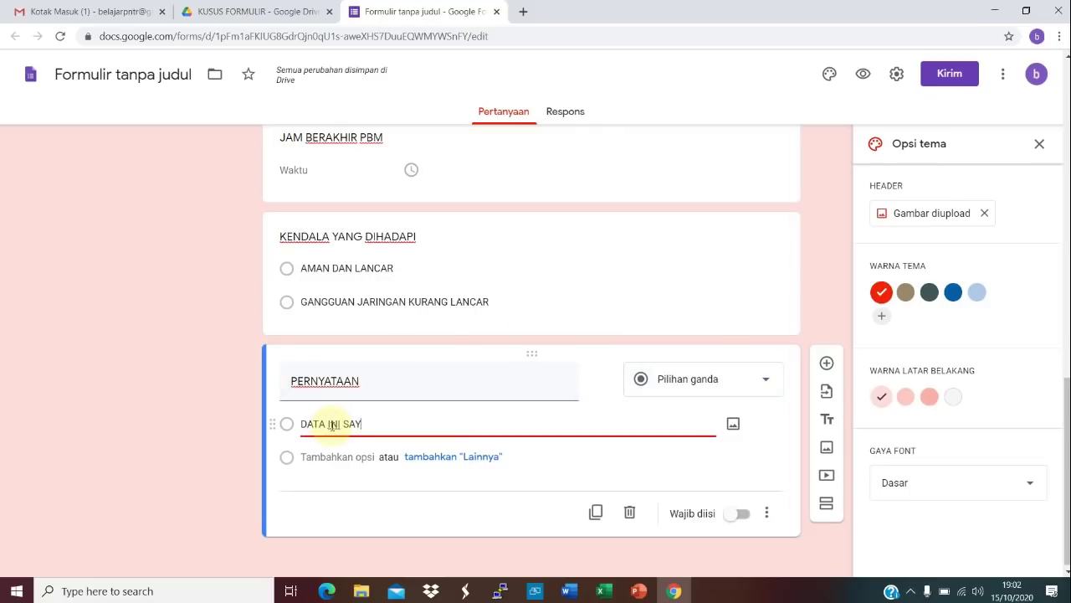
text(A INI DENGAN S)
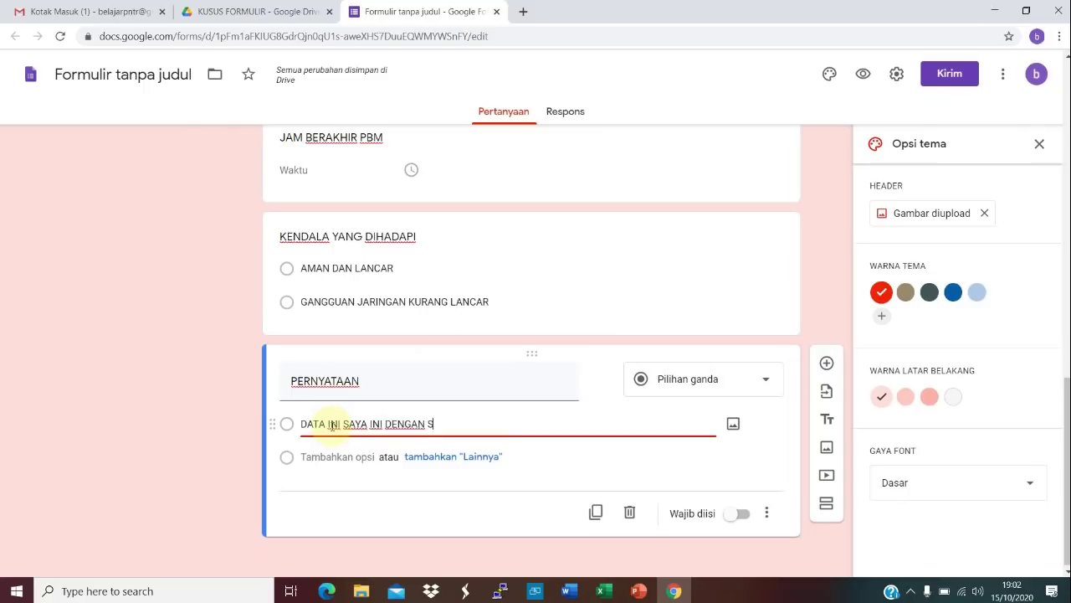
text(EBENARNYA)
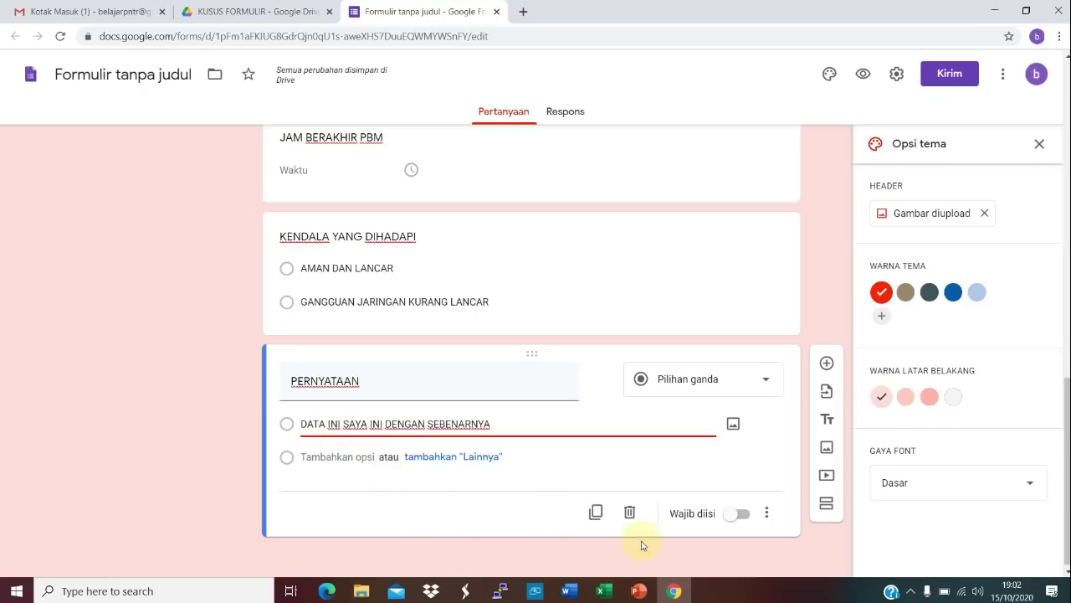
click(745, 513)
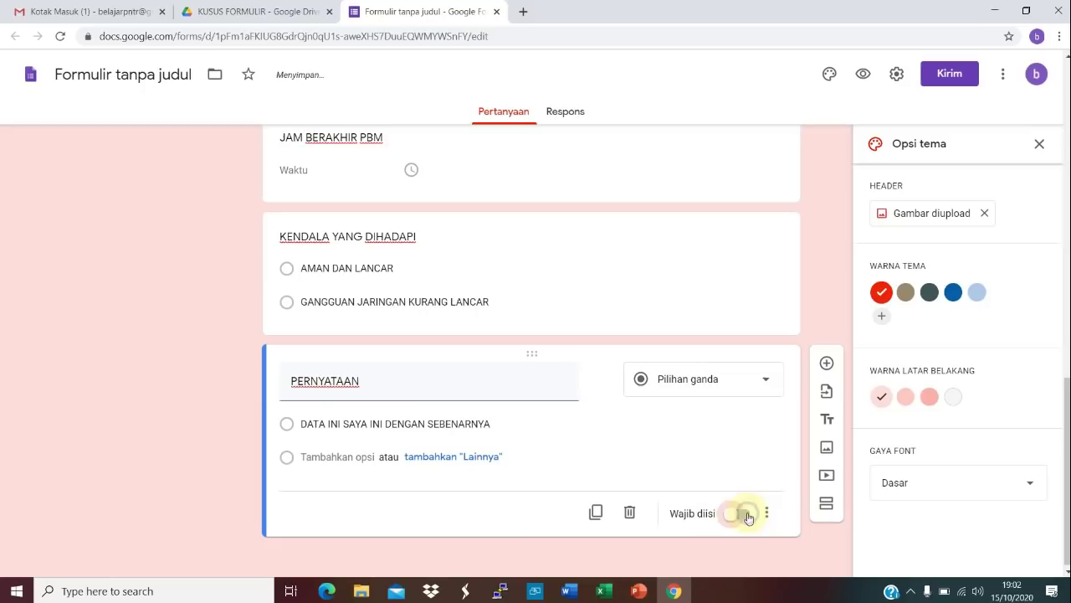
click(630, 288)
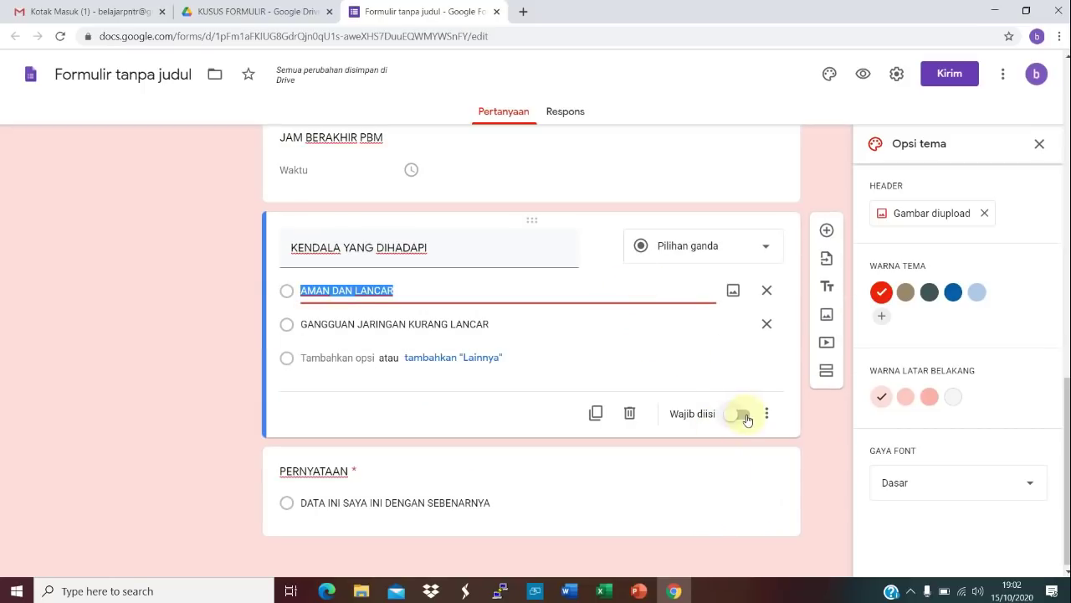
Step: Turn on Wajib diisi for the KENDALA YANG DIHADAPI, KELAS and TANGGAL questions
click(745, 415)
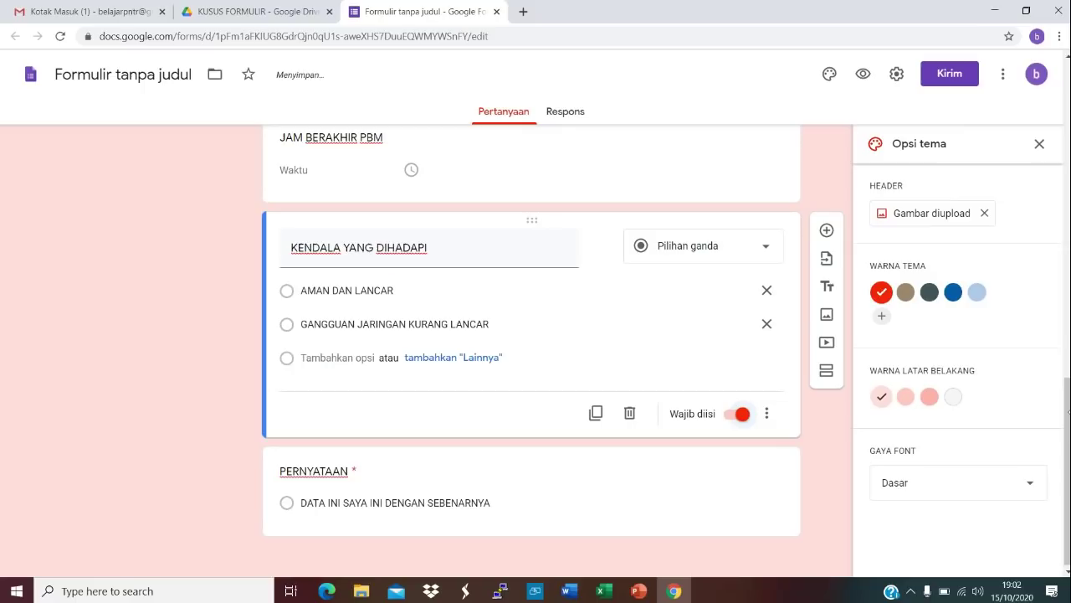
drag(1066, 412, 1065, 279)
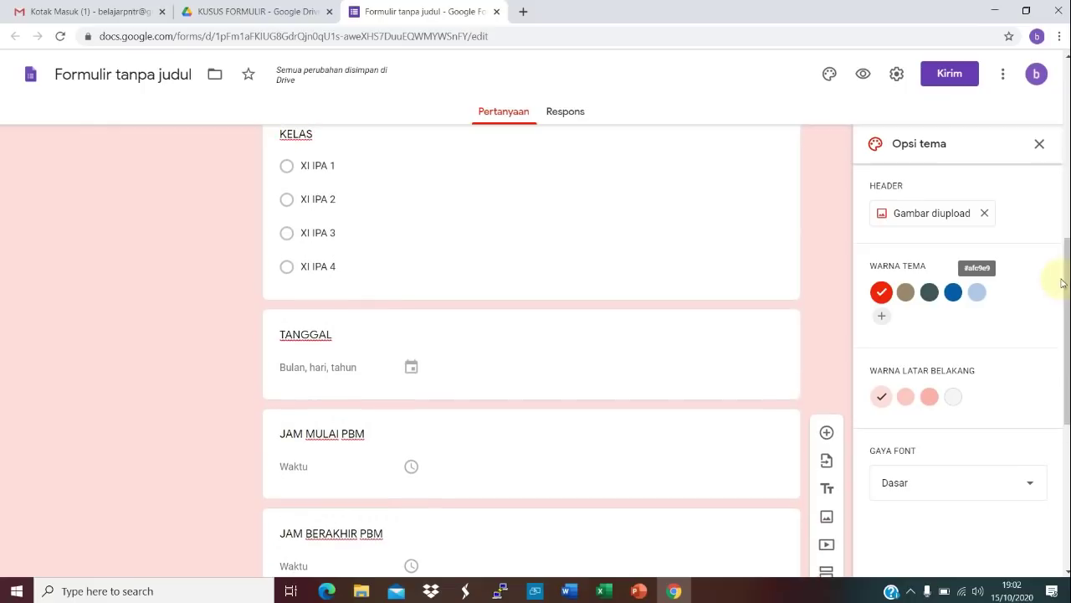
click(645, 270)
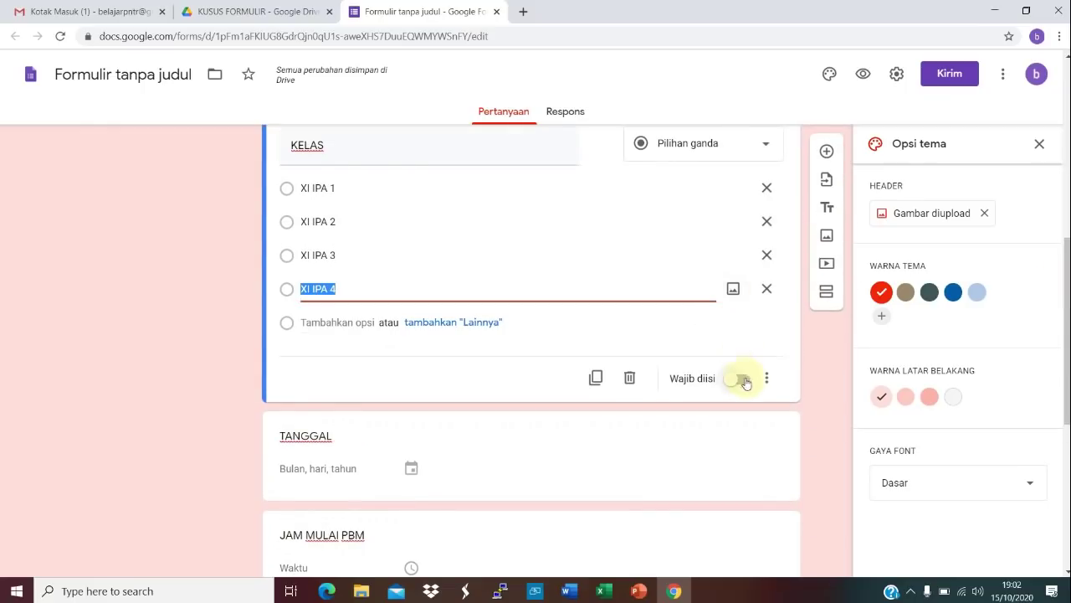
click(742, 381)
click(715, 456)
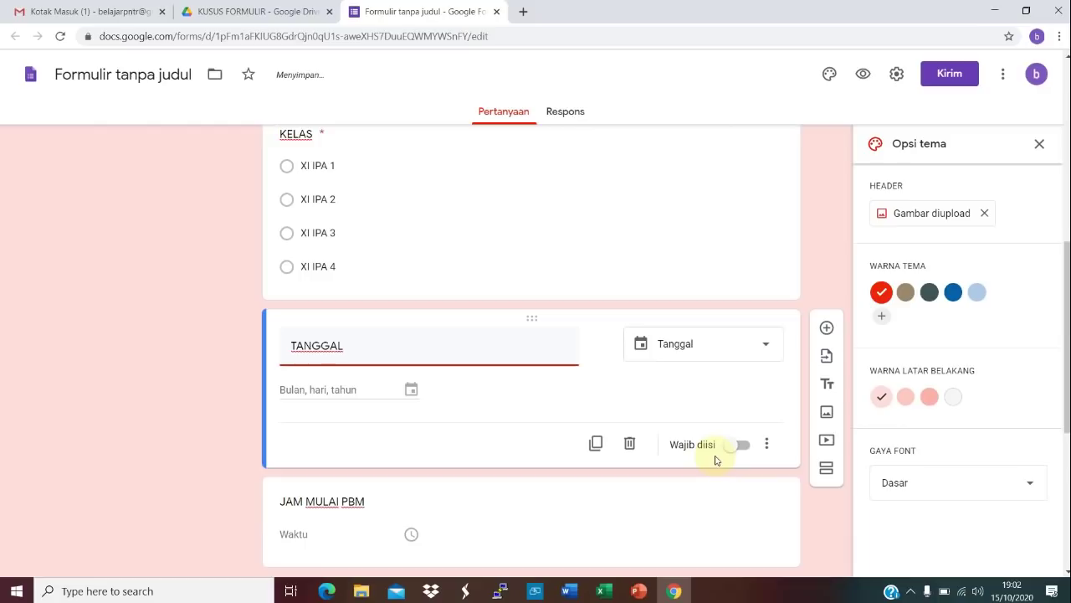
click(766, 443)
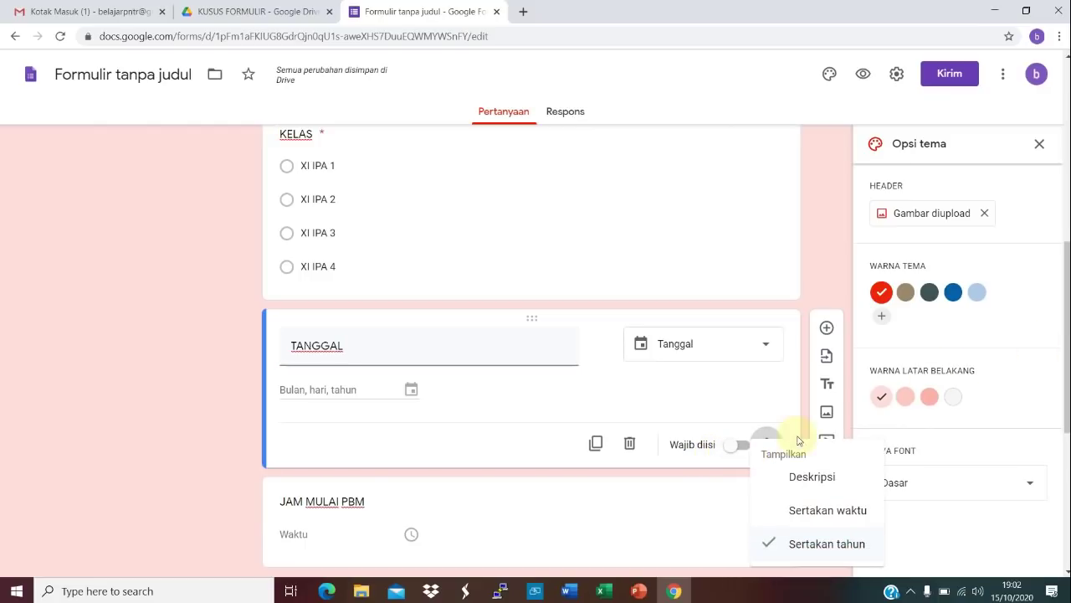
click(743, 451)
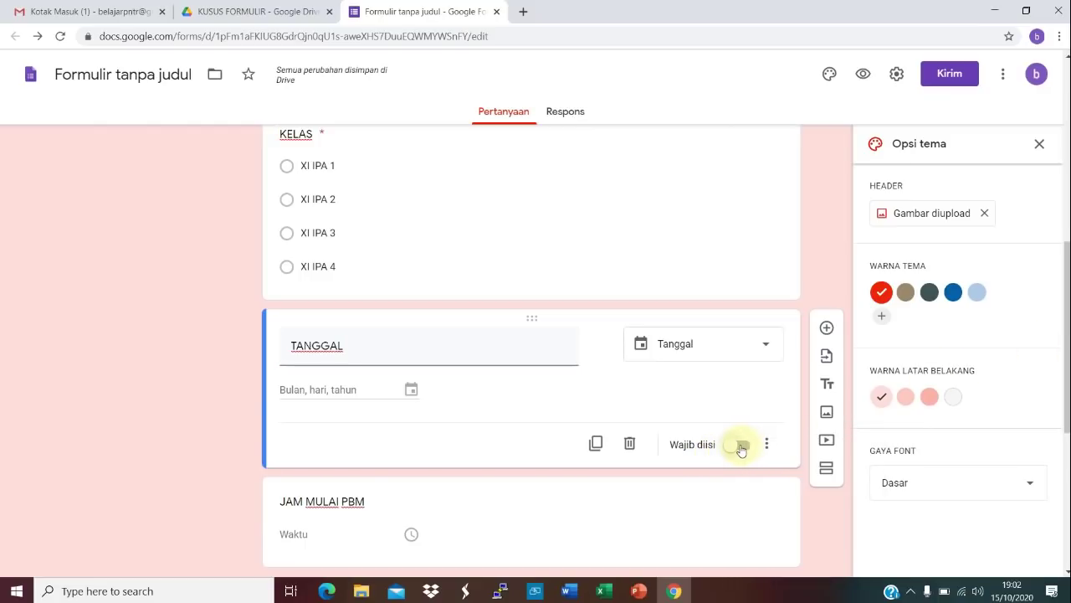
click(744, 448)
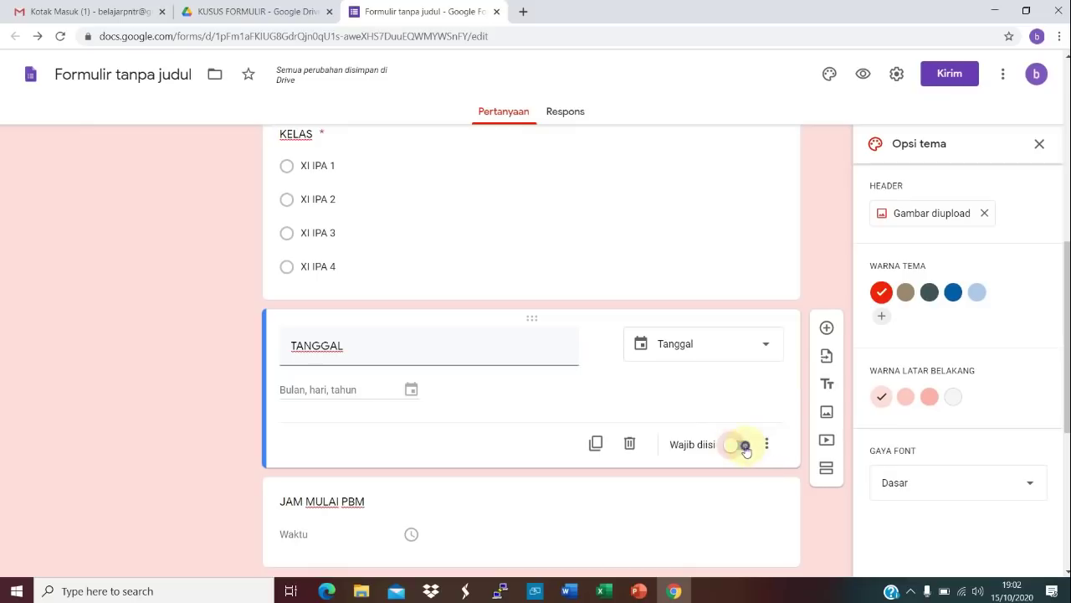
click(744, 448)
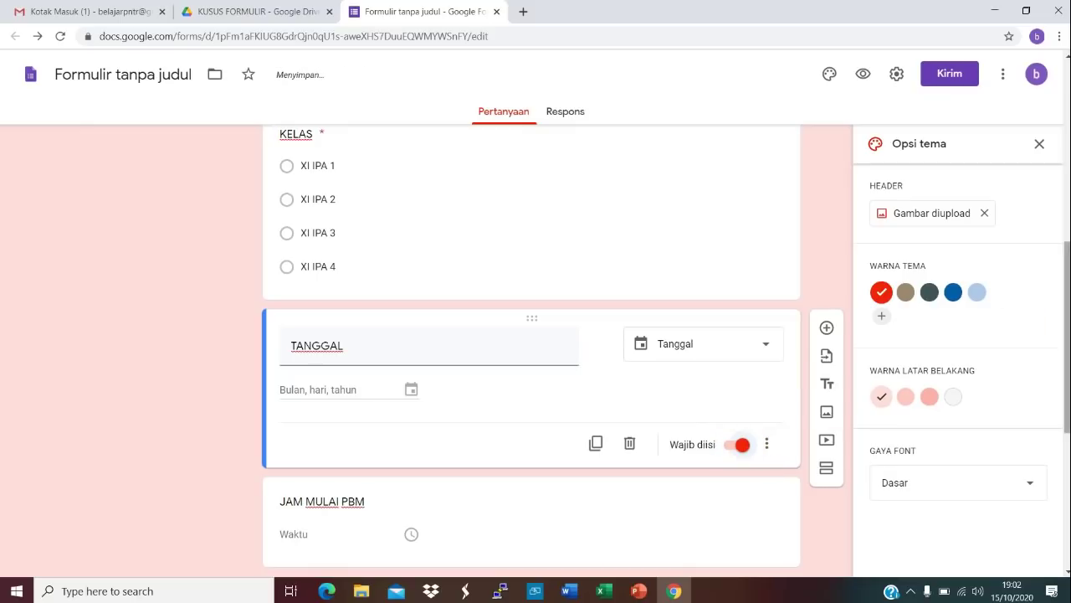
Step: Turn on Wajib diisi for the JAM MULAI PBM, JAM BERAKHIR PBM and NAMA SISWA questions
scroll(532, 352, down, 3)
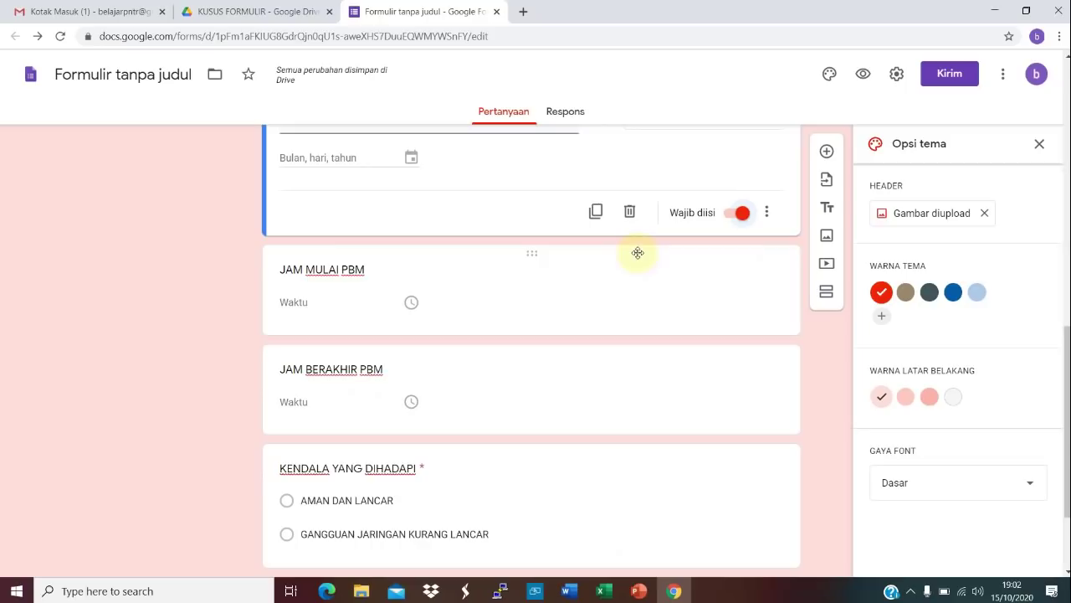
click(610, 271)
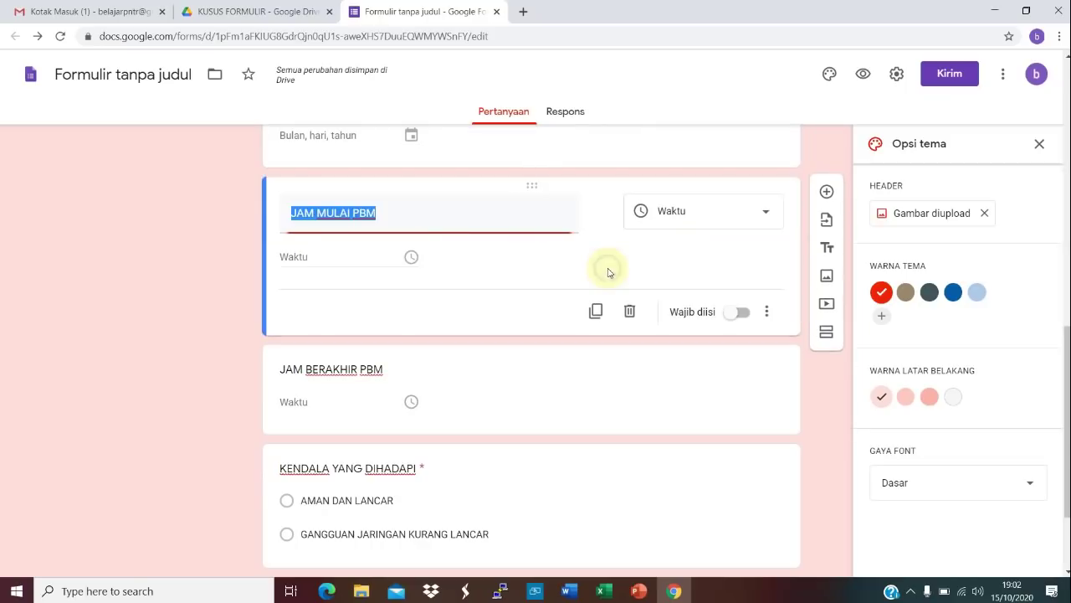
click(735, 313)
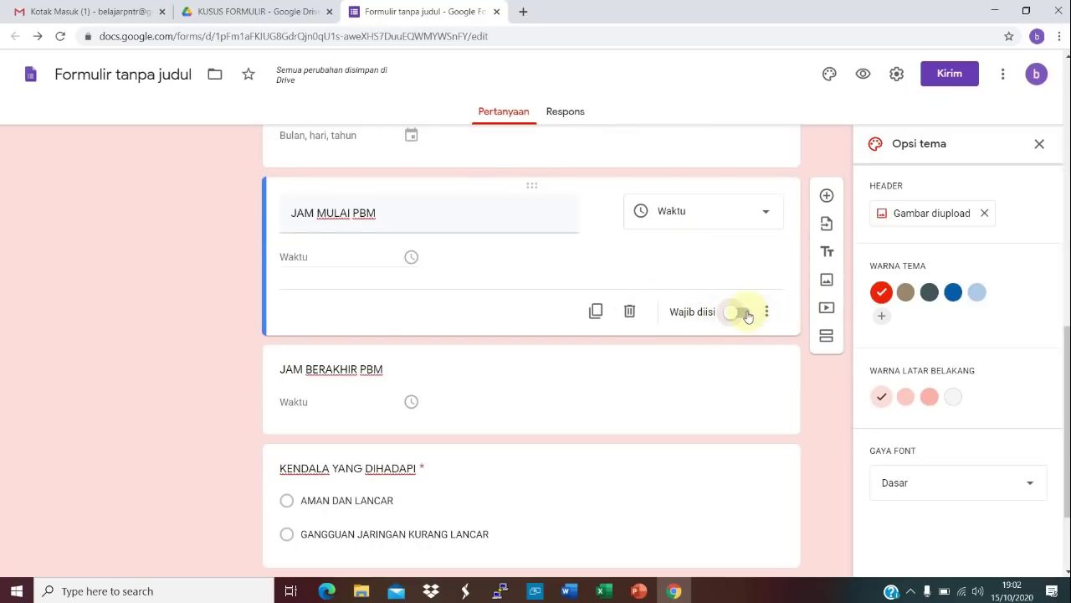
click(743, 312)
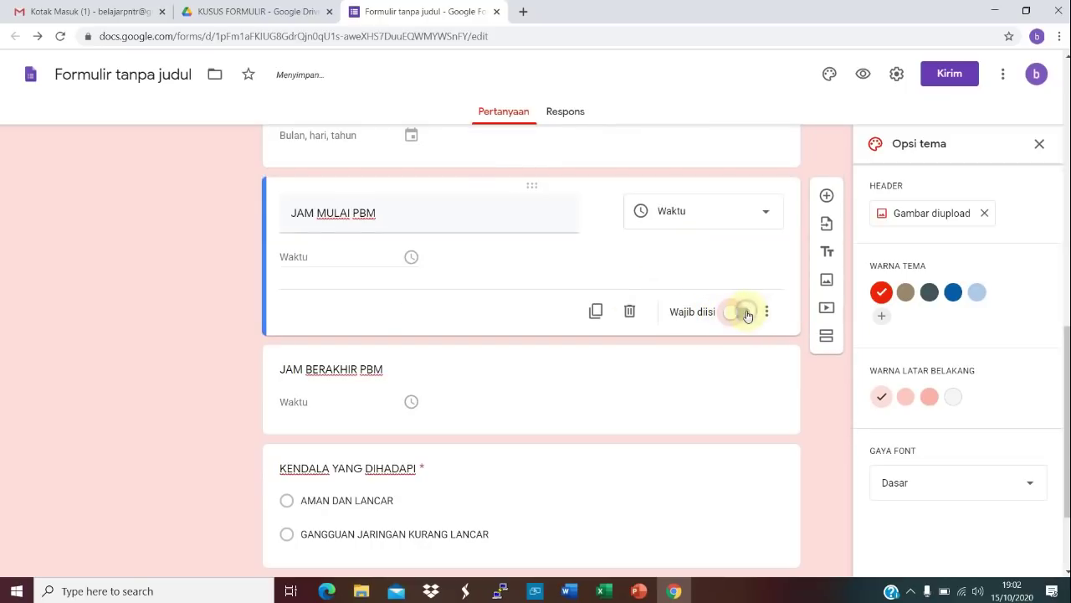
click(676, 387)
click(733, 414)
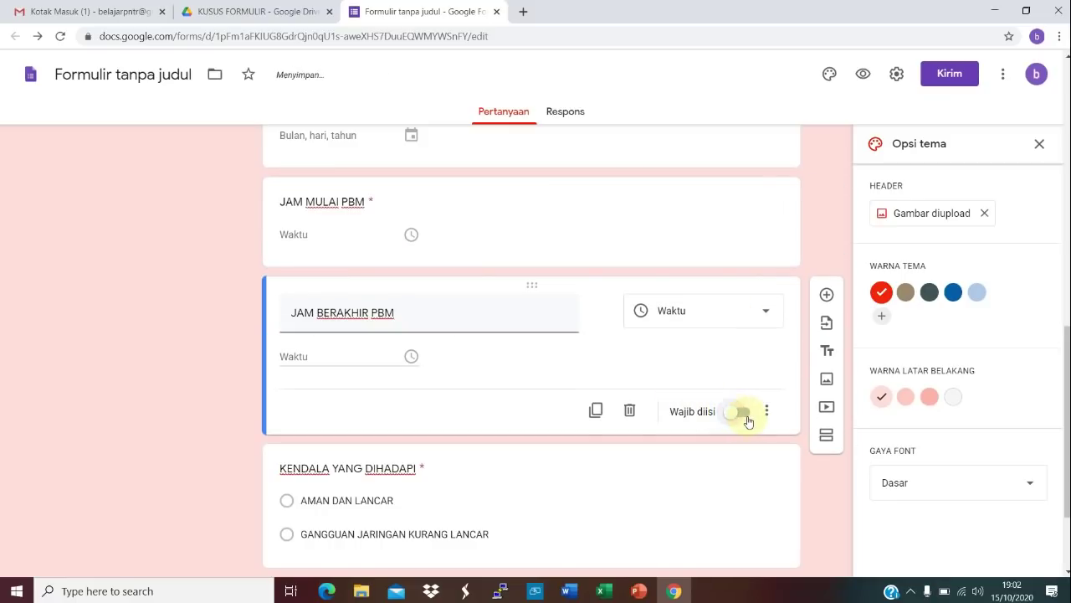
scroll(1060, 228, up, 4)
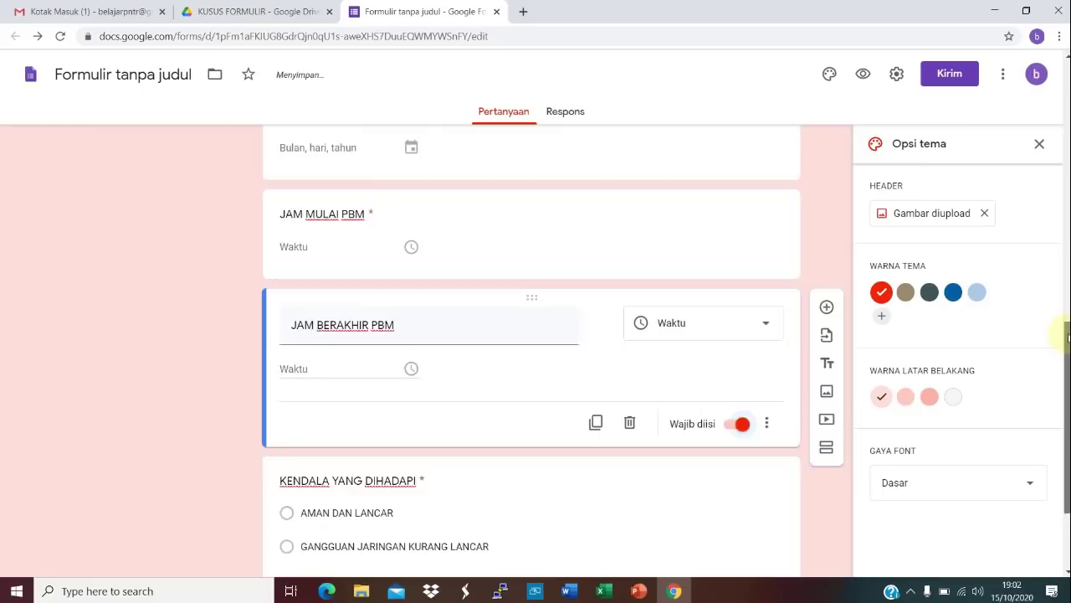
scroll(1060, 228, up, 2)
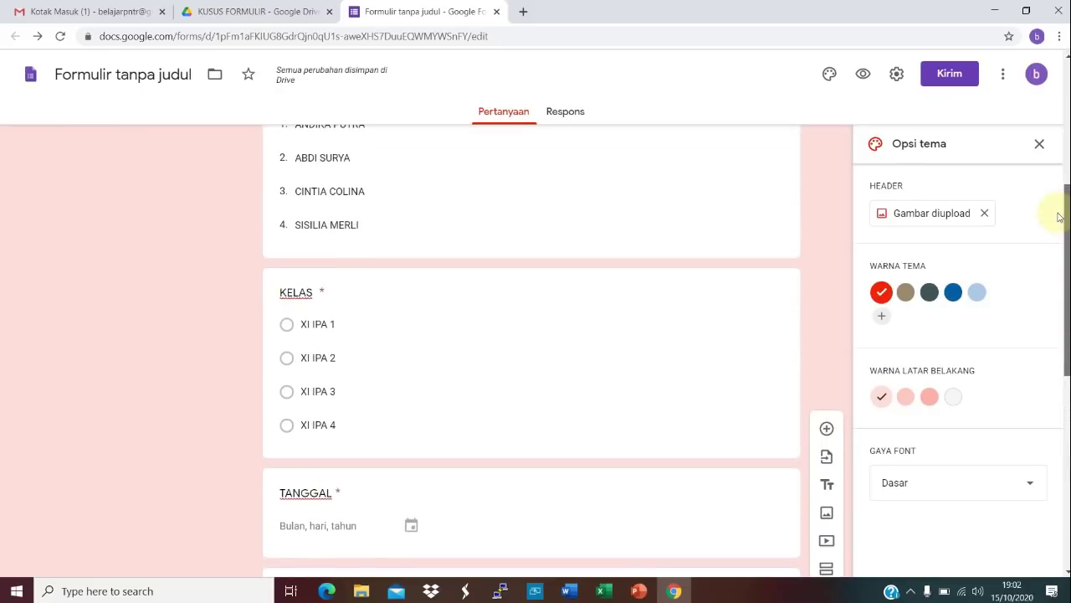
click(532, 237)
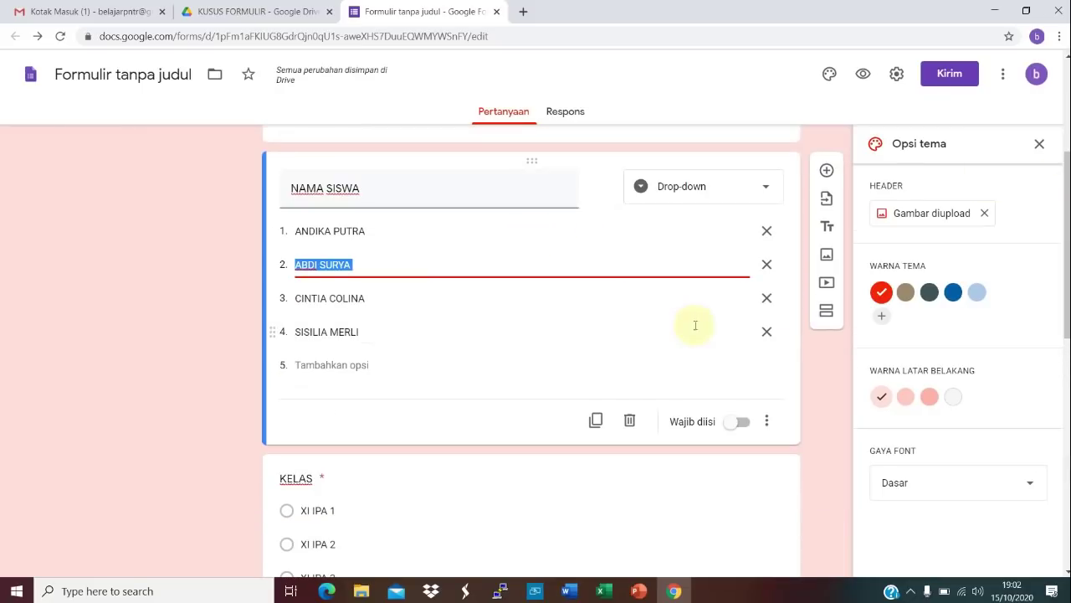
click(745, 423)
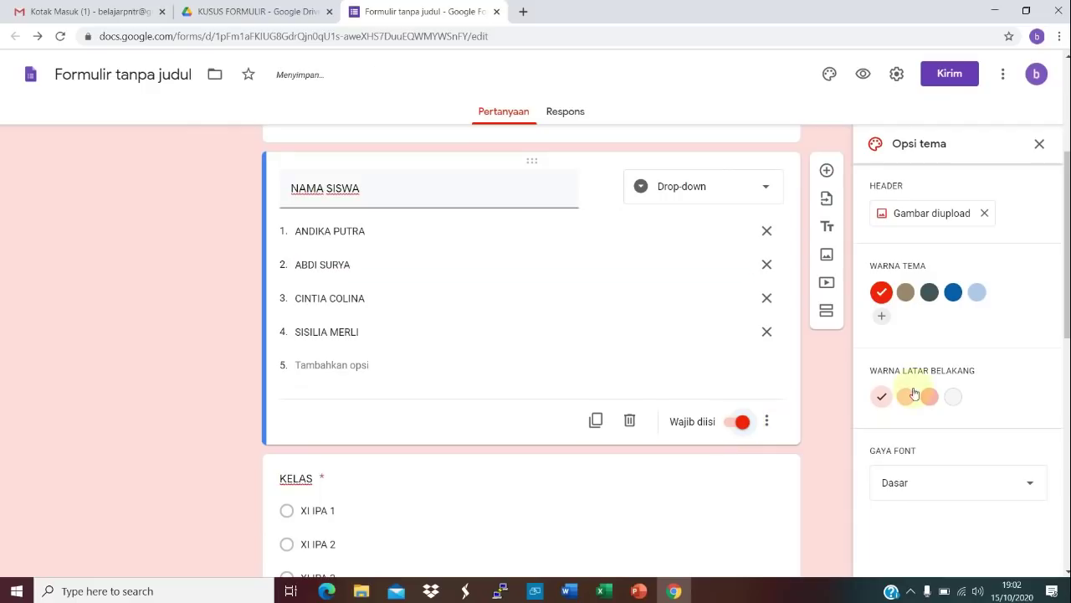
drag(1067, 289, 1067, 177)
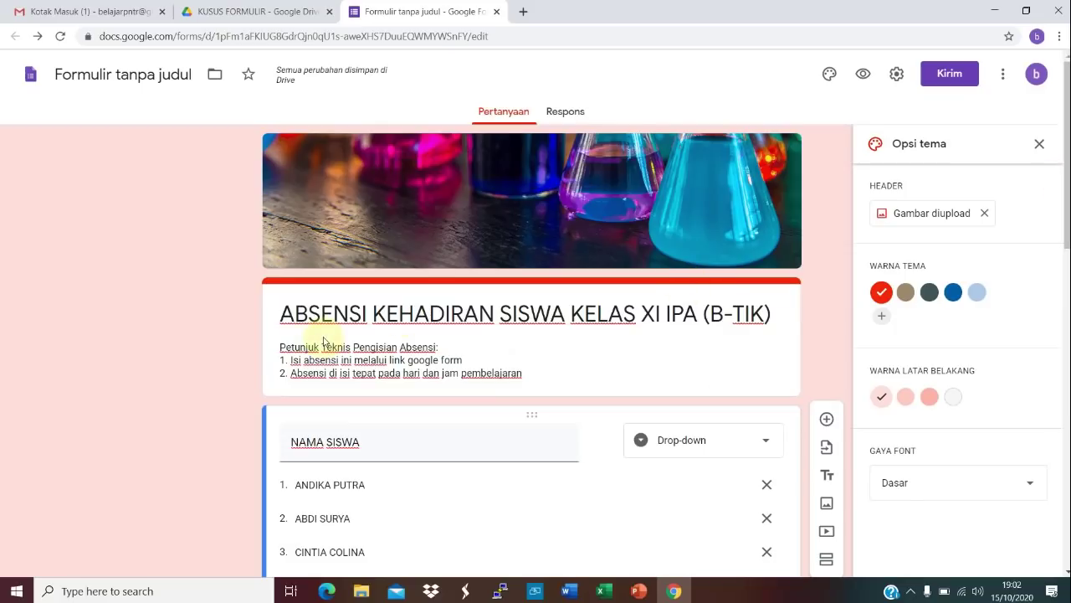
Step: Rename the 'Formulir tanpa judul' file to 'ABSENSI KEHADIRAN SISWA KELAS XI IPA (B-TIK)'
triple_click(334, 313)
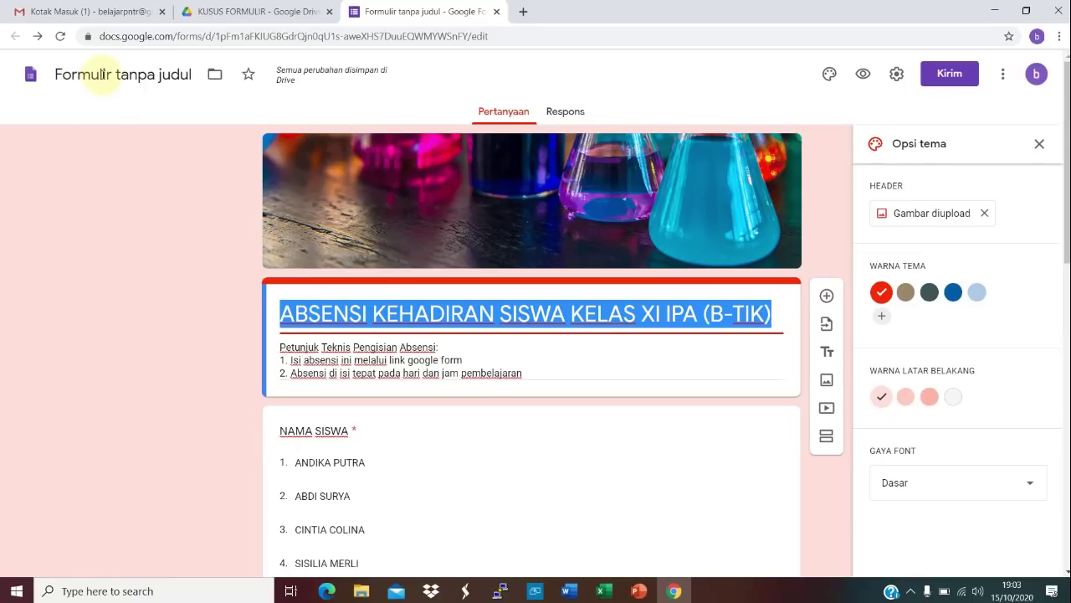
click(102, 74)
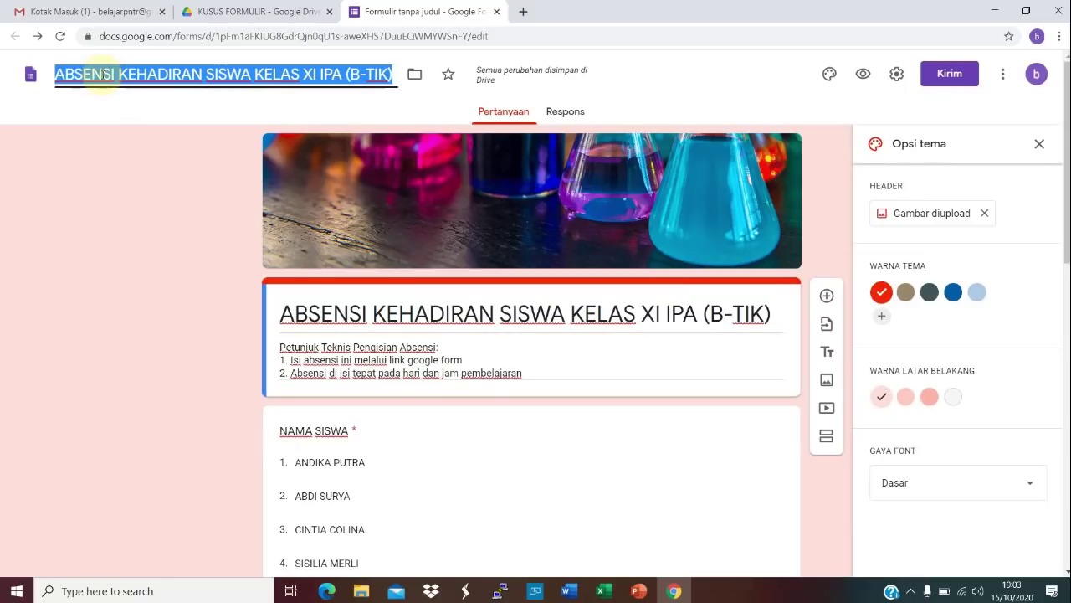
click(689, 86)
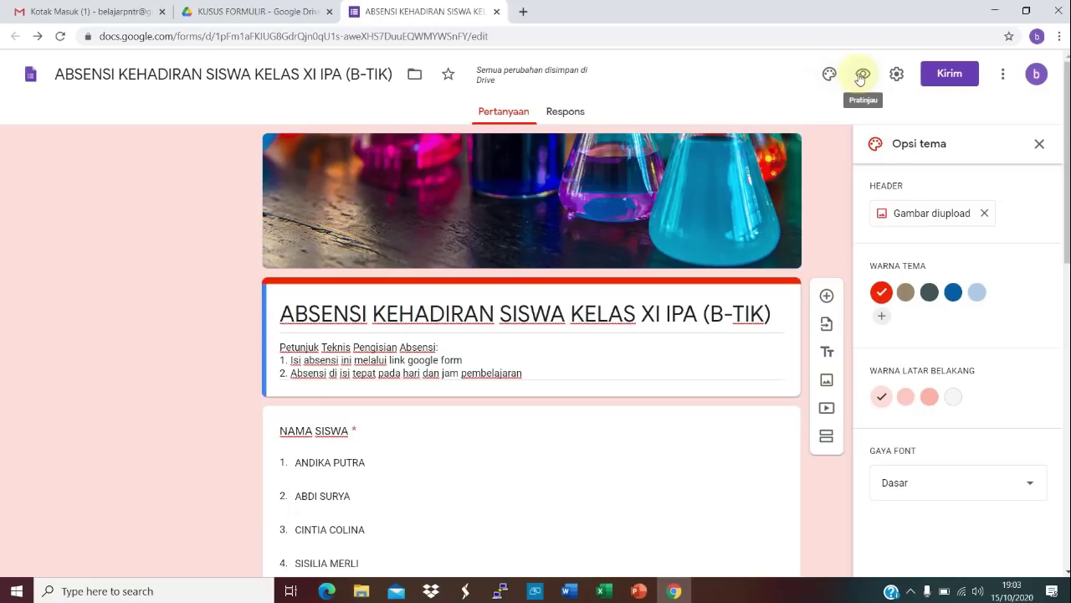
Step: Set the theme colour to blue with the third, darker blue background swatch
click(954, 292)
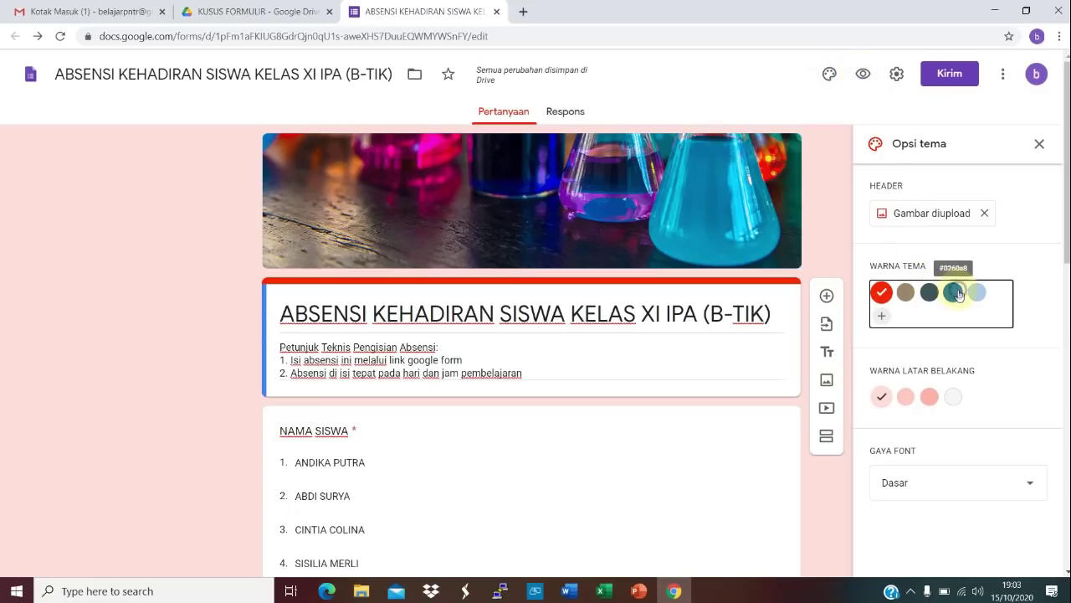
click(930, 398)
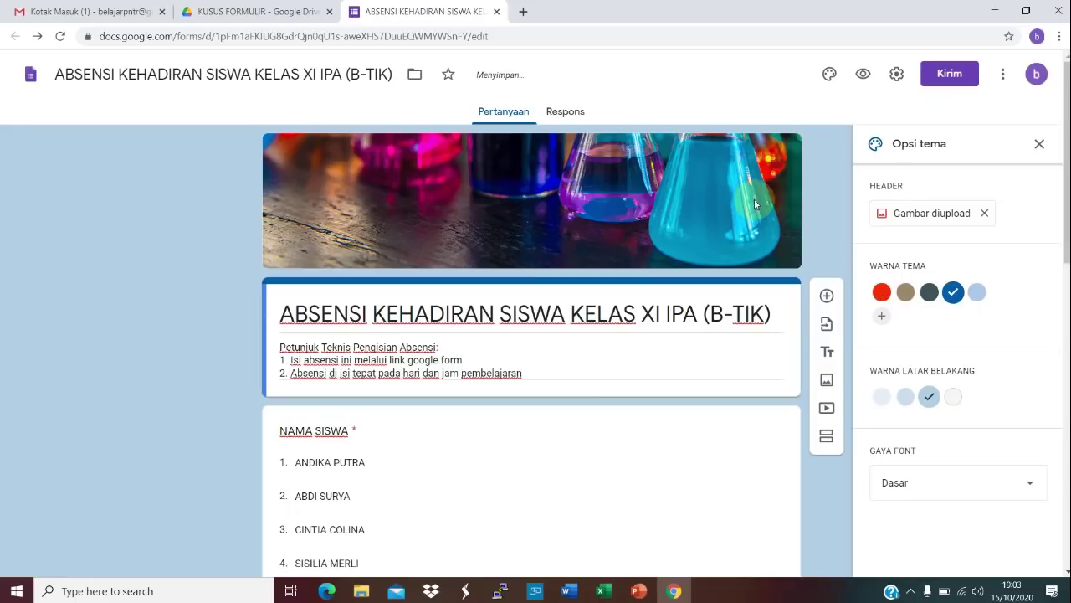
click(896, 78)
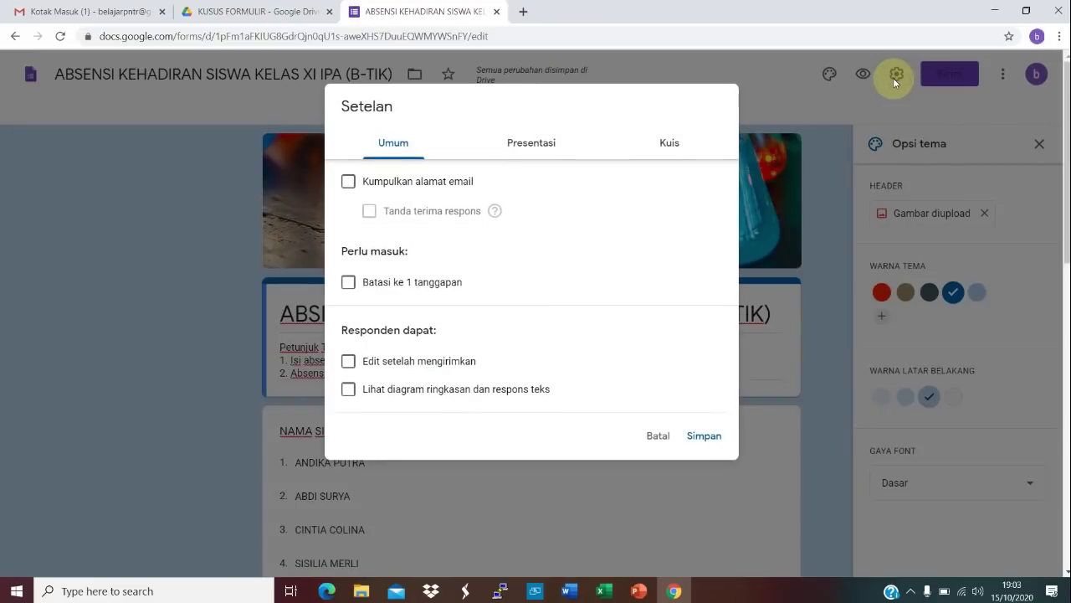
Step: Allow one response per person and editing after submission; set confirmation message 'TERIMA KASIH SUDAH MENGISI ABSENSI INI TEPAT WAKTU'
click(347, 285)
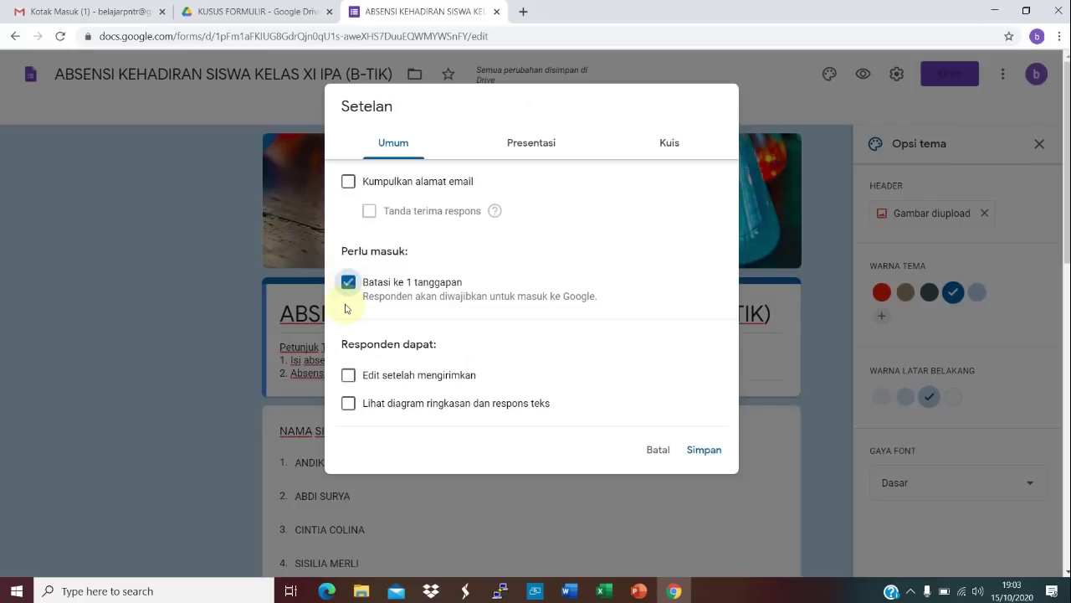
click(349, 378)
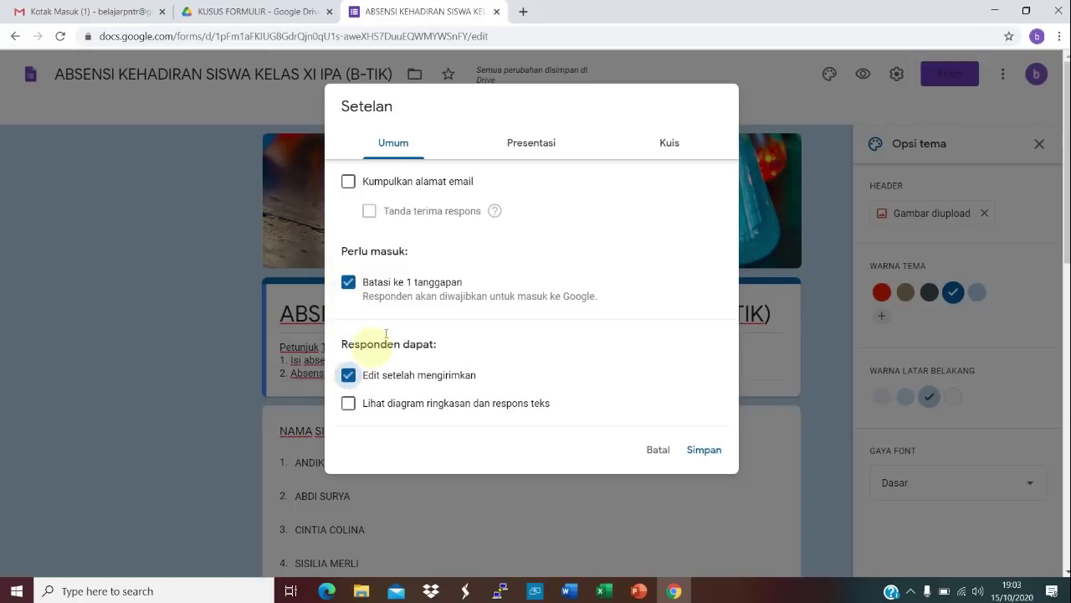
click(543, 149)
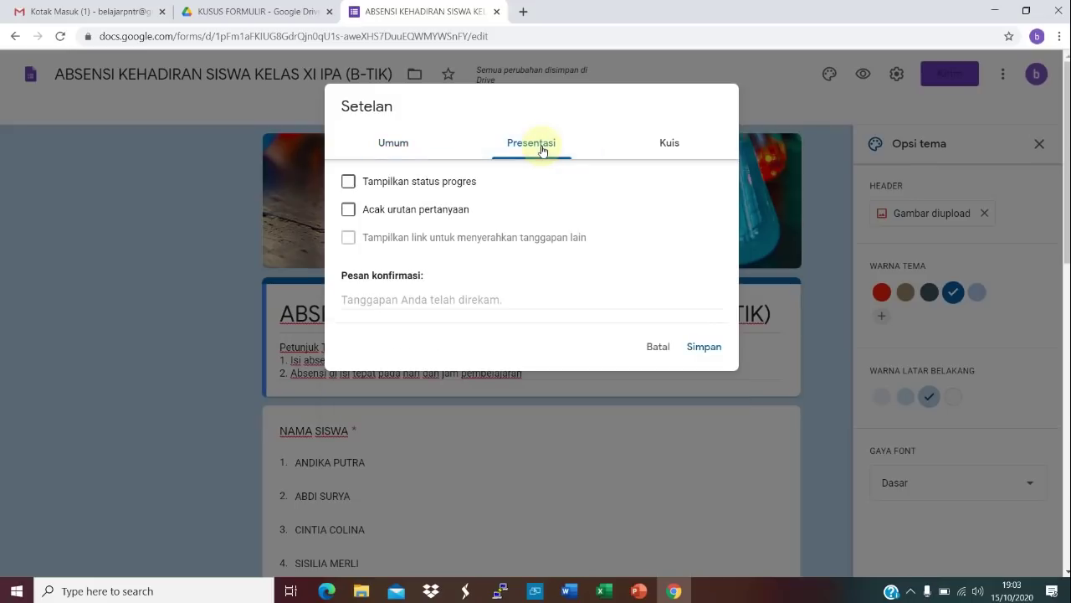
click(406, 296)
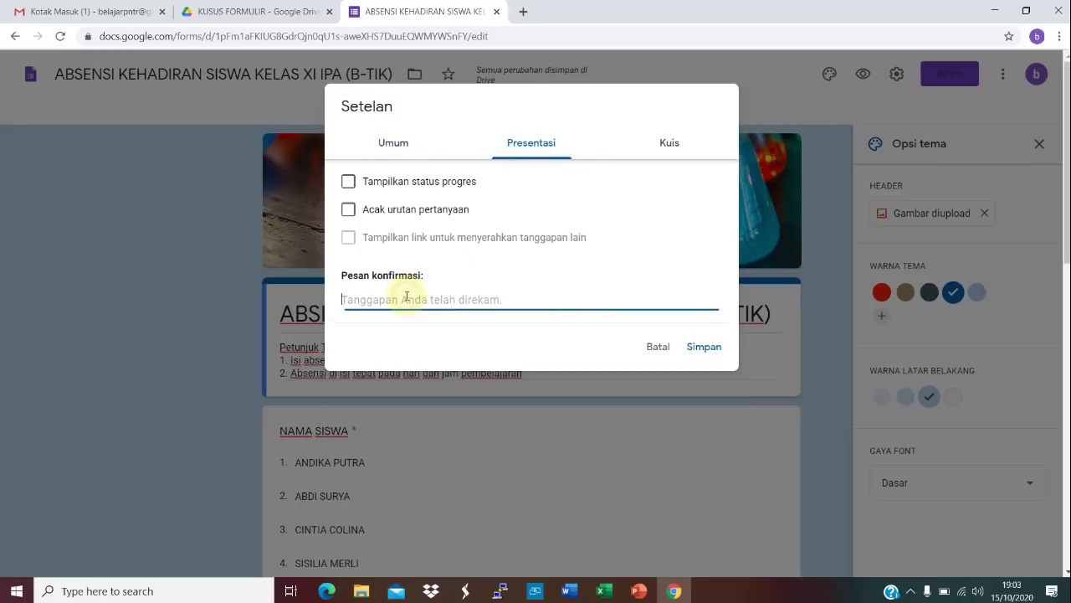
text(TERIMA KASIH SUDAH MENGISI ABSENSI INI TEPAT WAKTU)
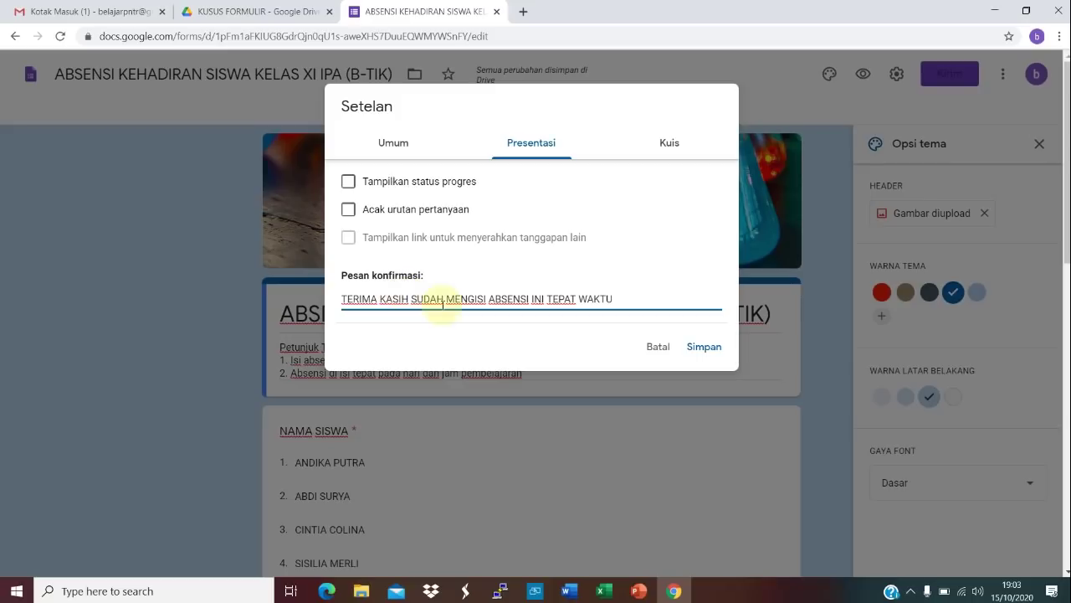
click(701, 347)
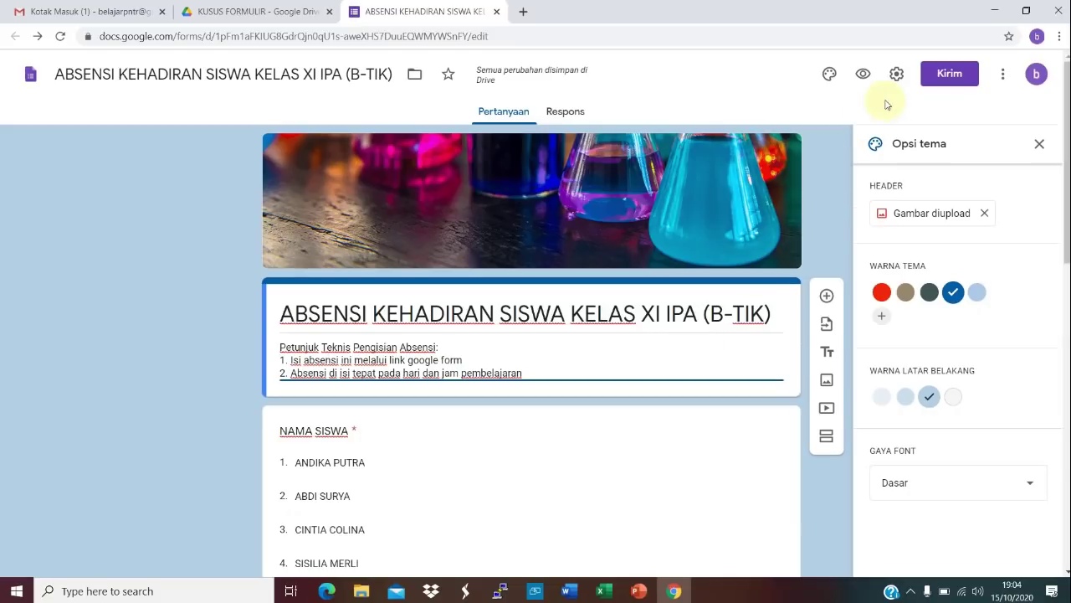
Step: Preview the form, trying the student-name list and TANGGAL calendar, then close the preview tab
click(863, 79)
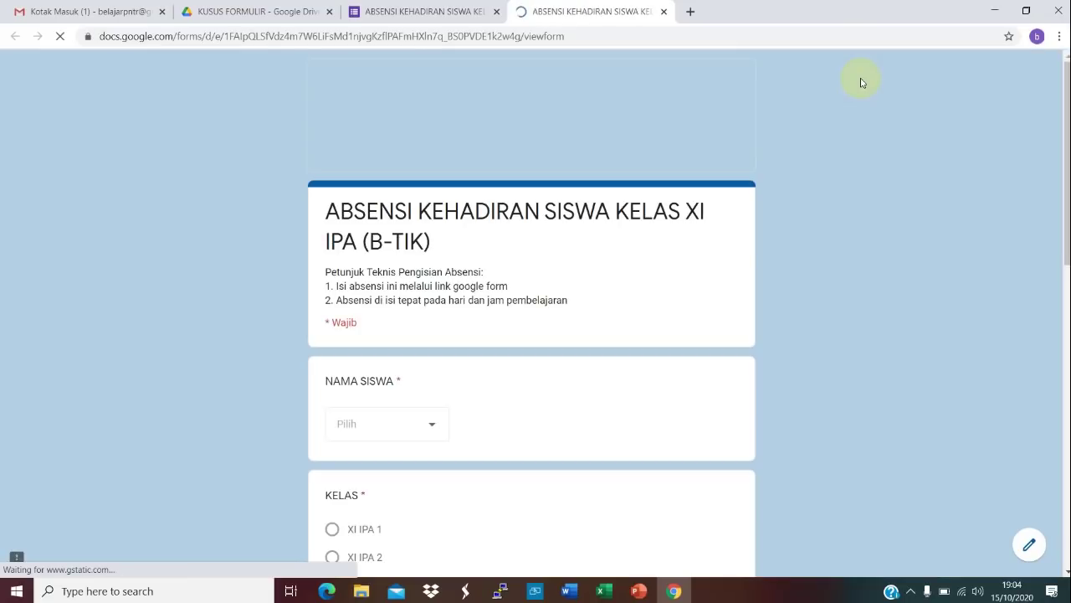
scroll(863, 82, down, 2)
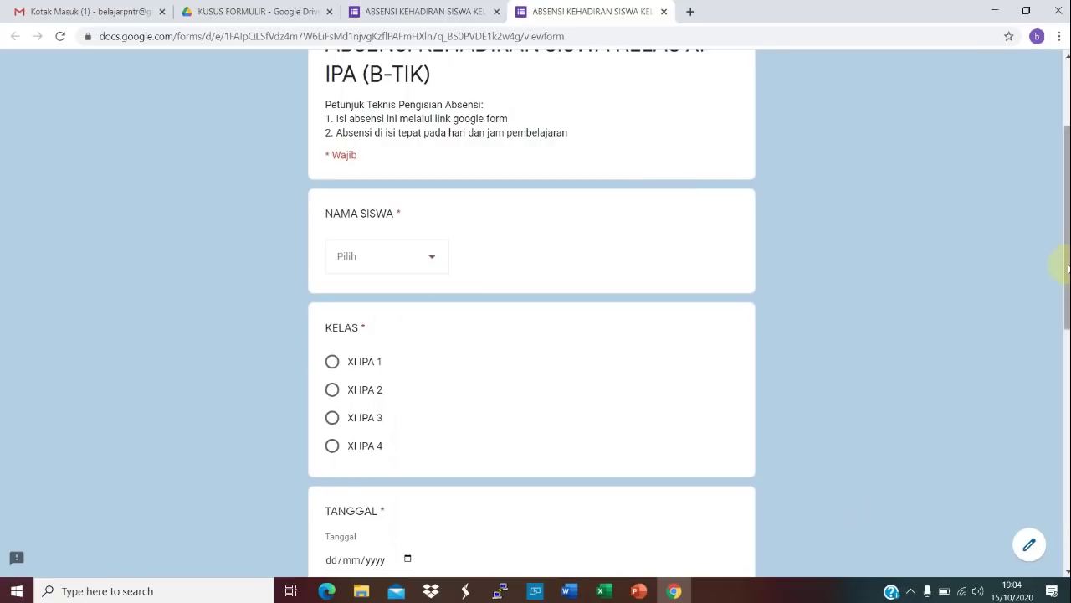
scroll(1056, 226, up, 2)
scroll(1051, 142, down, 3)
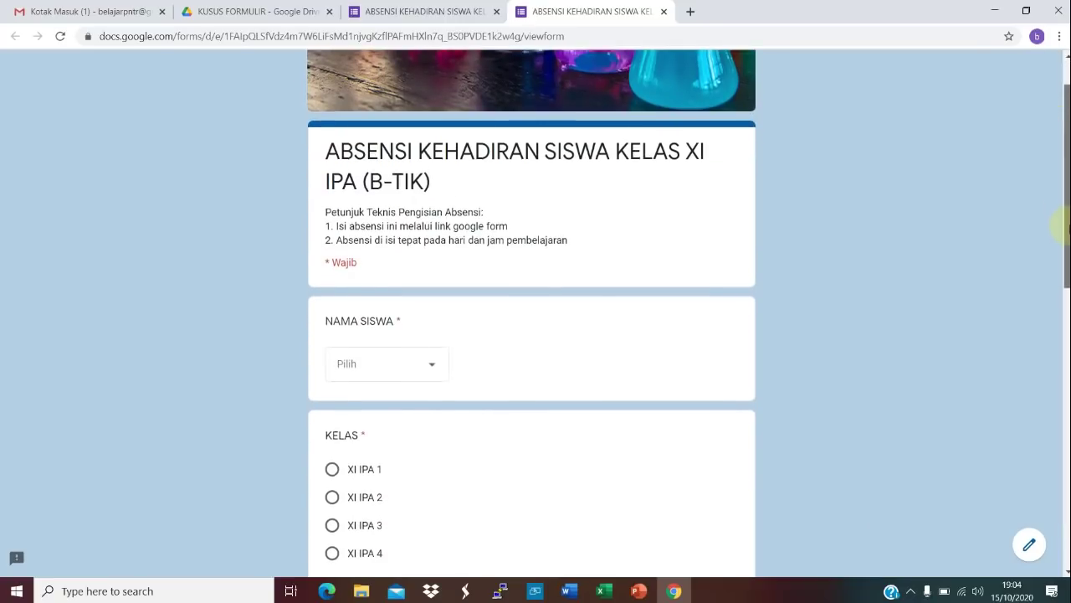
click(428, 191)
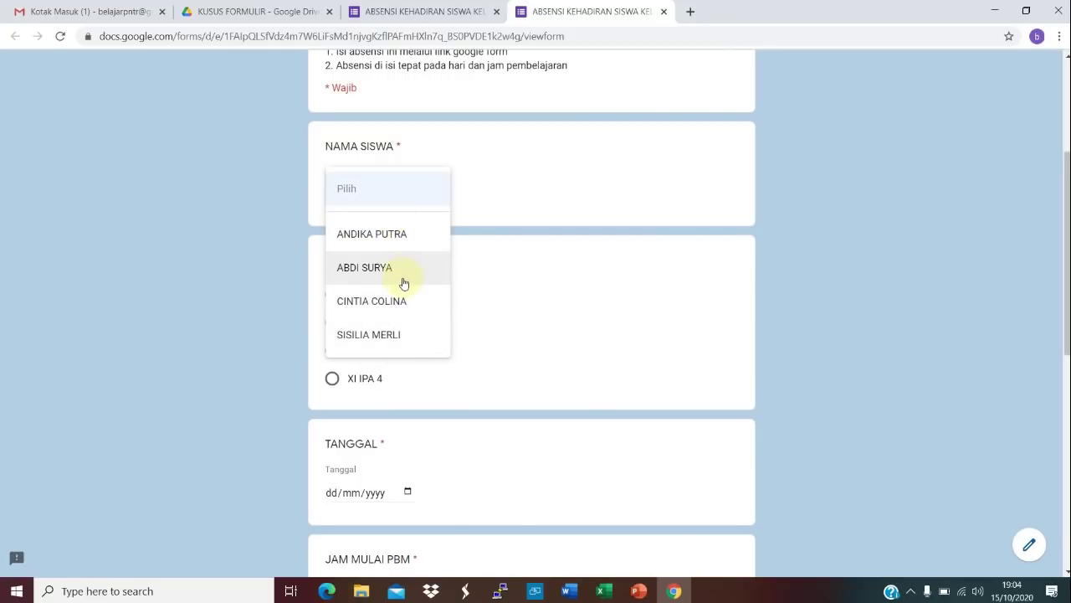
click(529, 188)
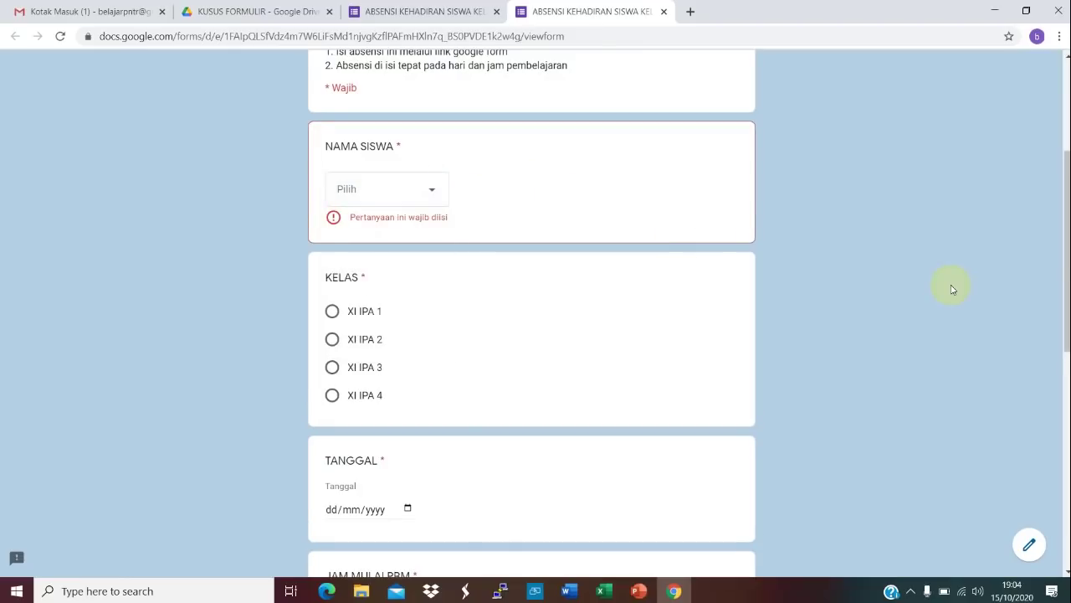
scroll(1061, 262, down, 3)
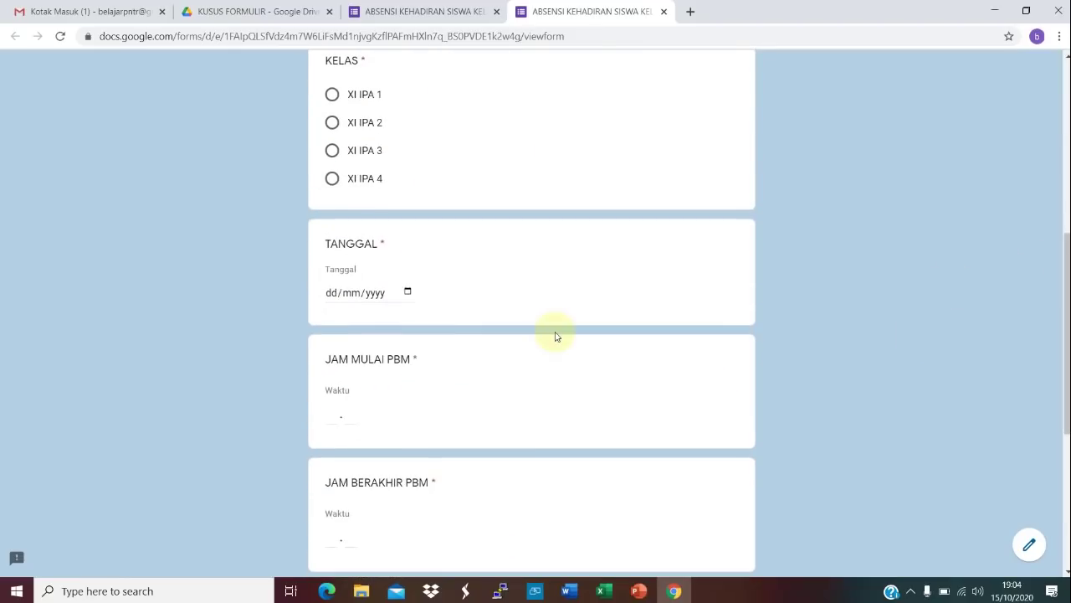
click(352, 293)
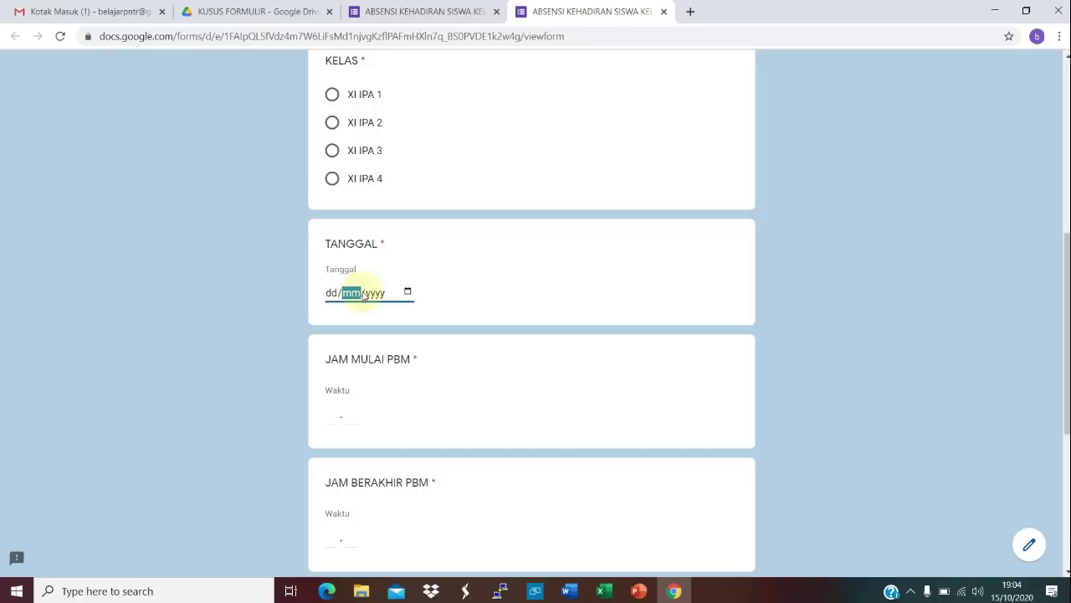
click(408, 292)
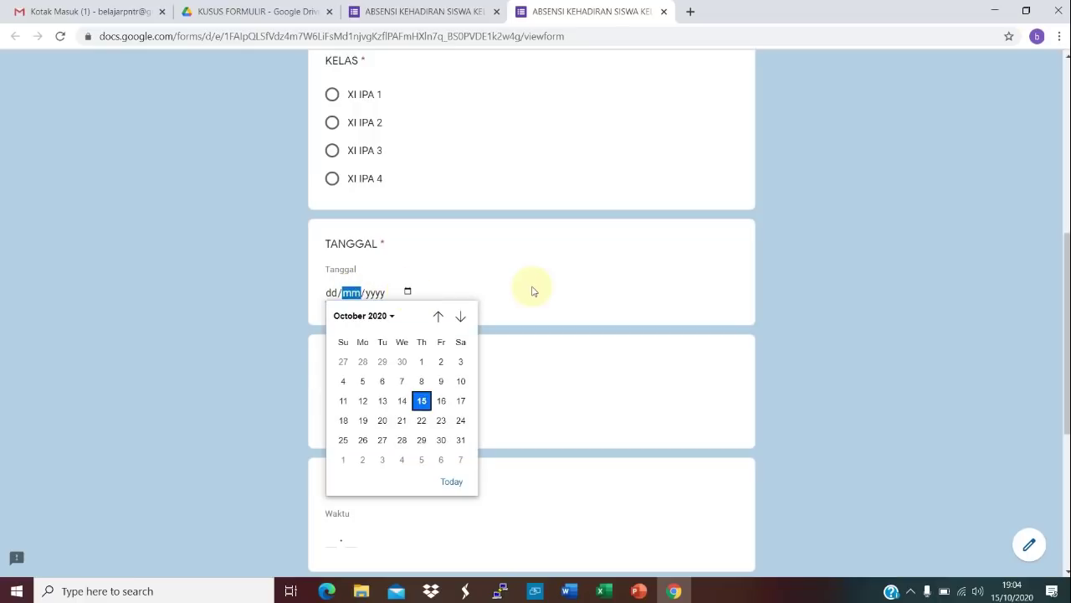
drag(1066, 269, 1066, 398)
scroll(1052, 275, up, 15)
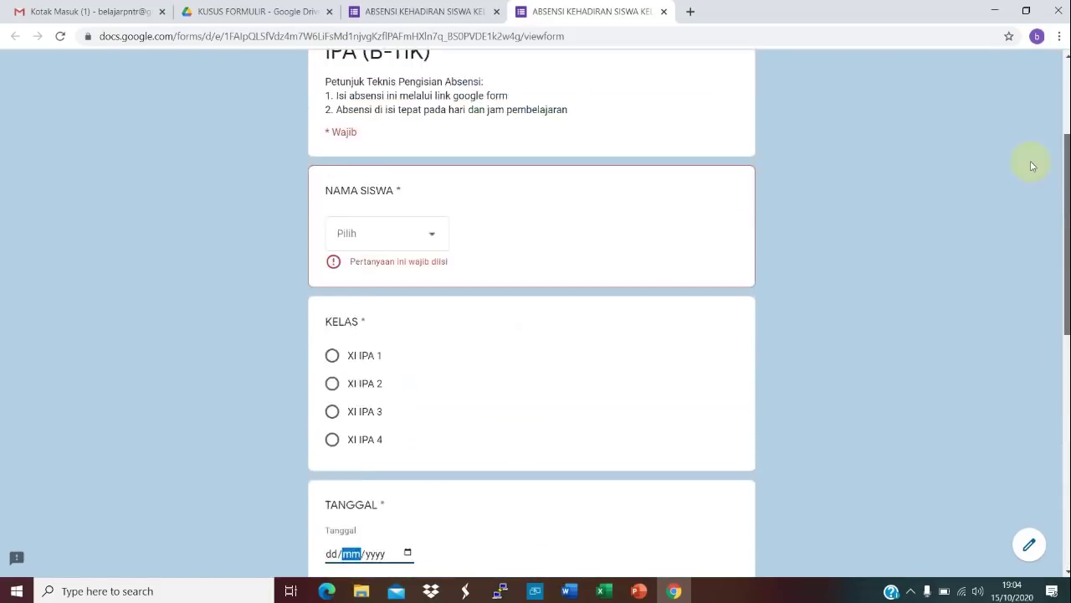
click(664, 11)
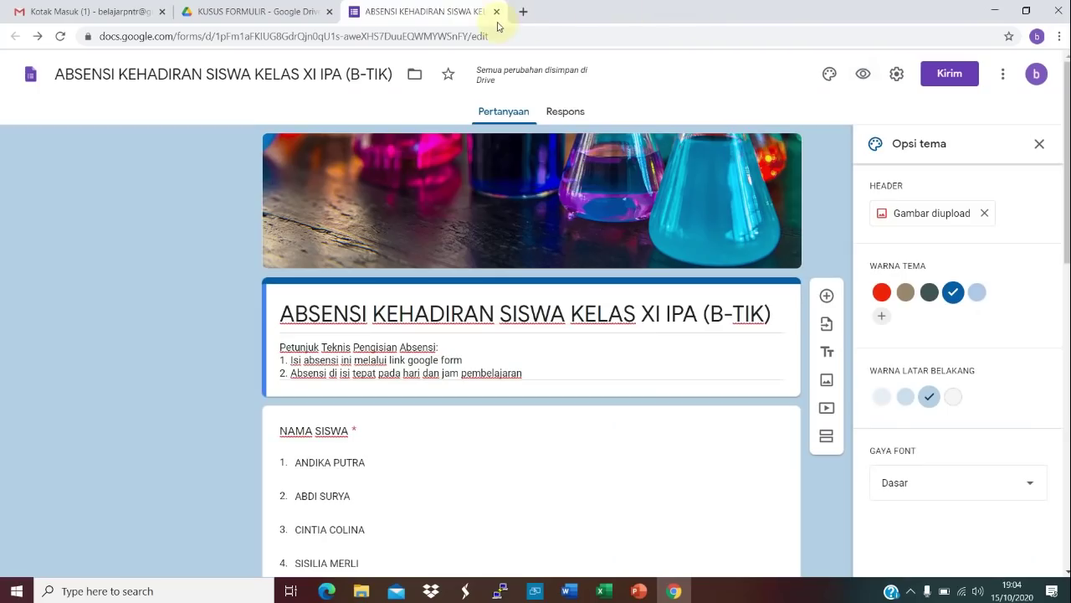
Step: Copy the form's shortened forms.gle sharing link and open a new browser tab
click(955, 75)
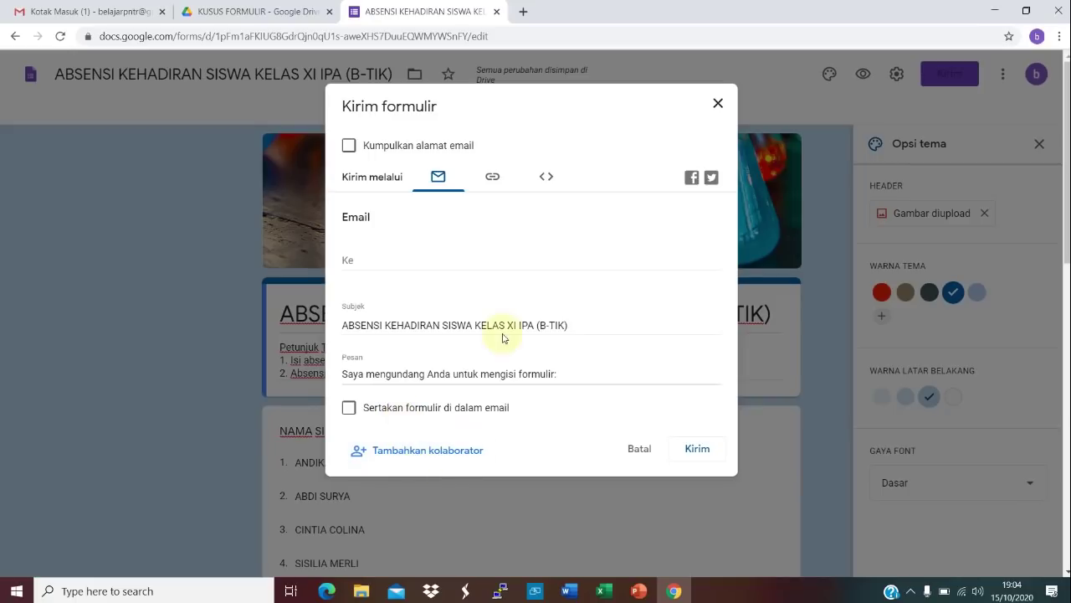
click(492, 183)
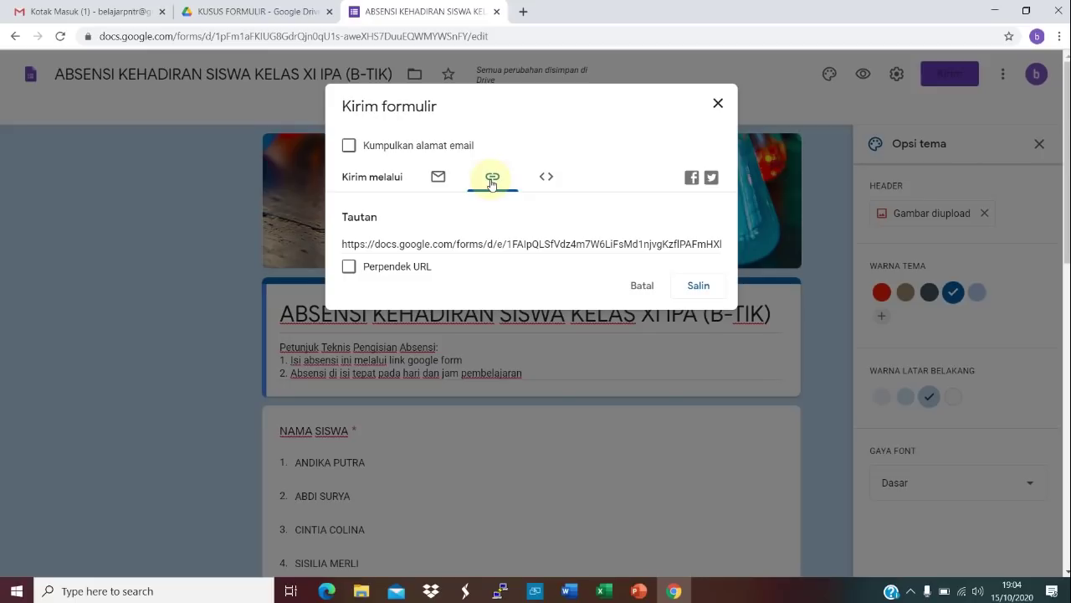
click(349, 267)
key(ctrl+c)
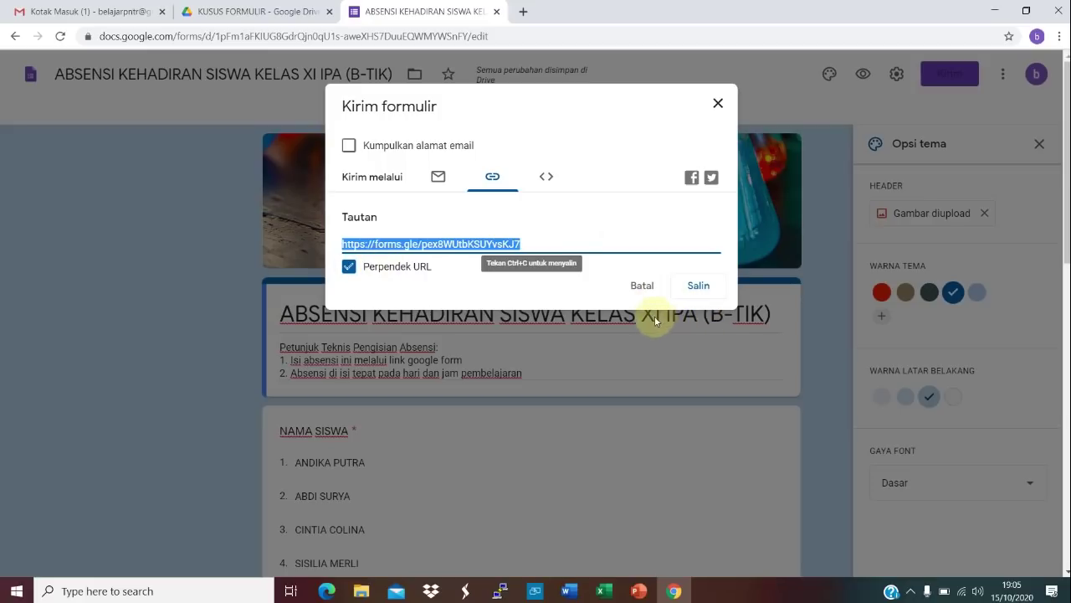
click(707, 287)
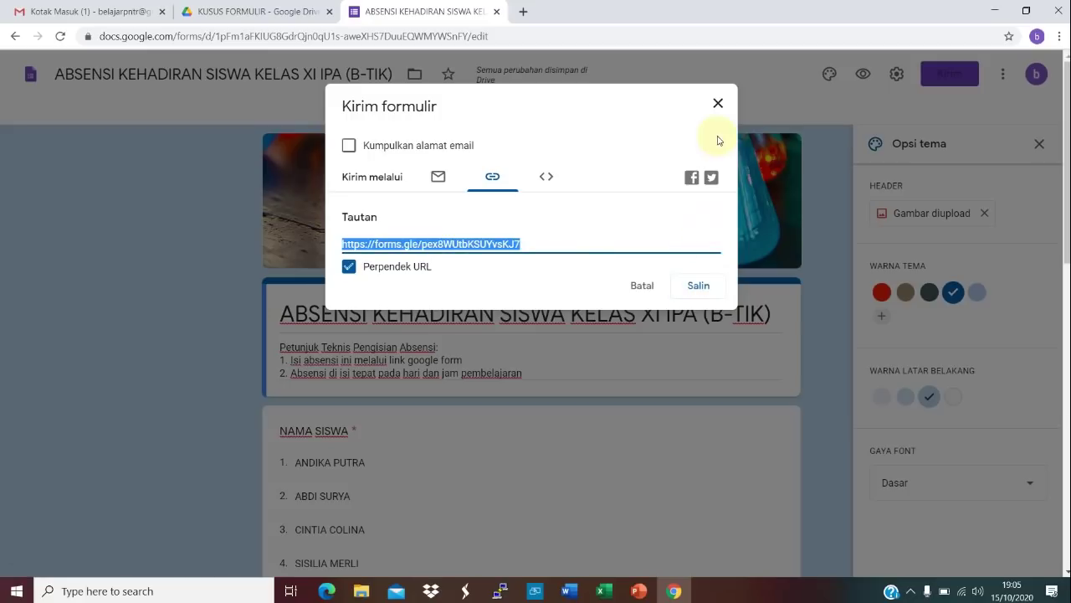
click(718, 104)
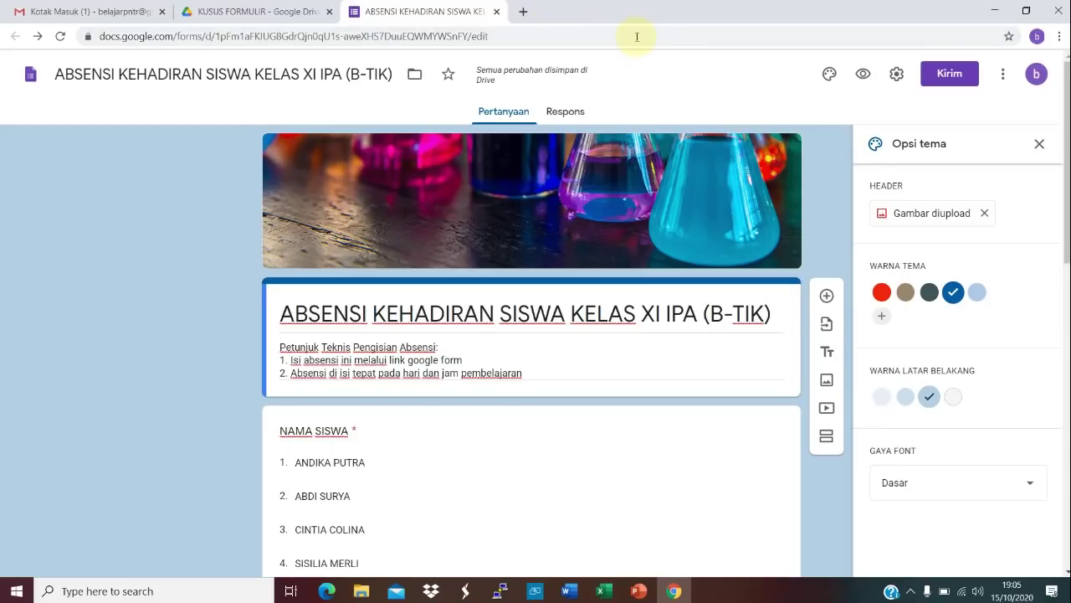
click(524, 13)
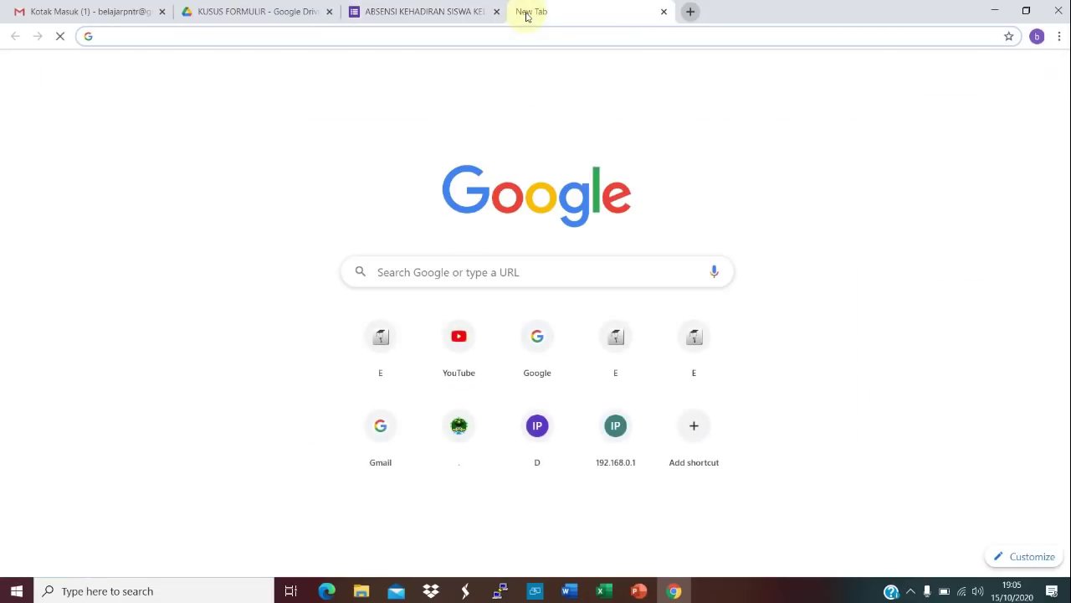
Step: Paste the copied forms.gle link into the address bar and load the form
click(540, 42)
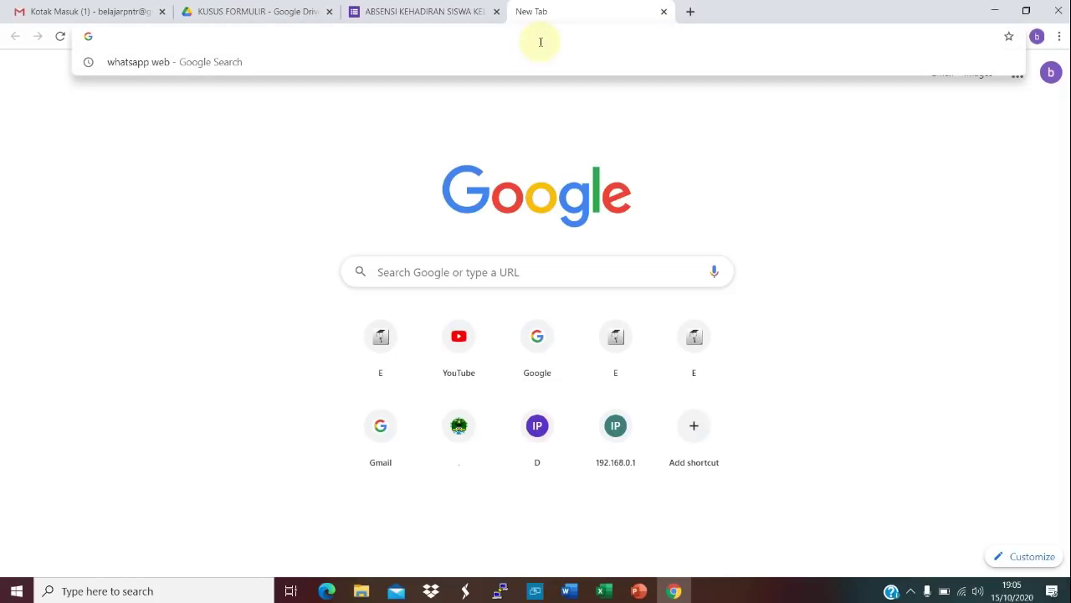
key(ctrl+v)
key(Return)
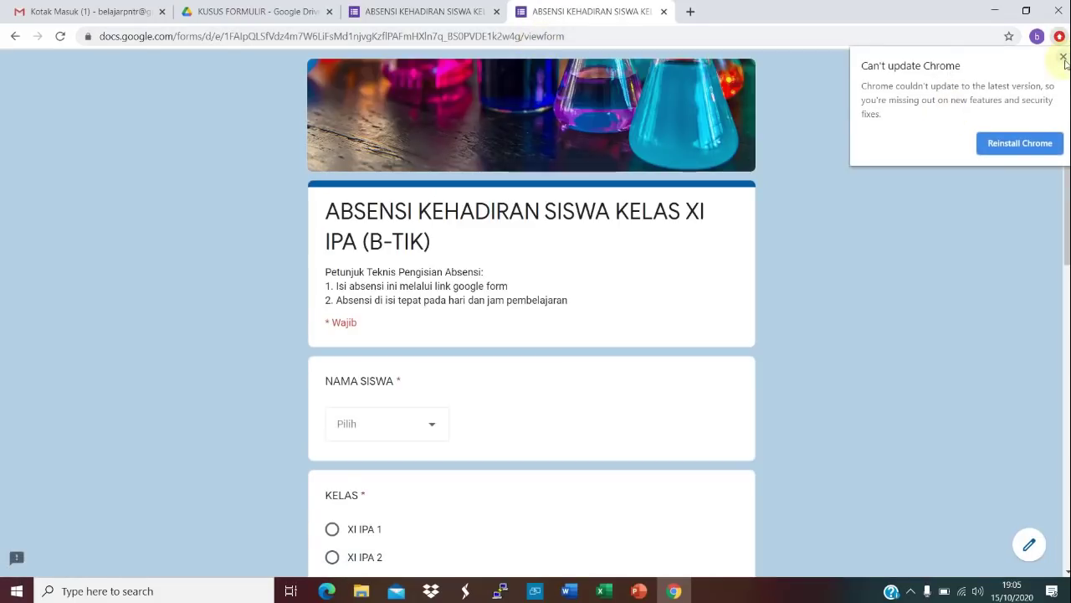
Step: Choose the first student, class XI IPA 2 and date 15 October 2020
click(1063, 57)
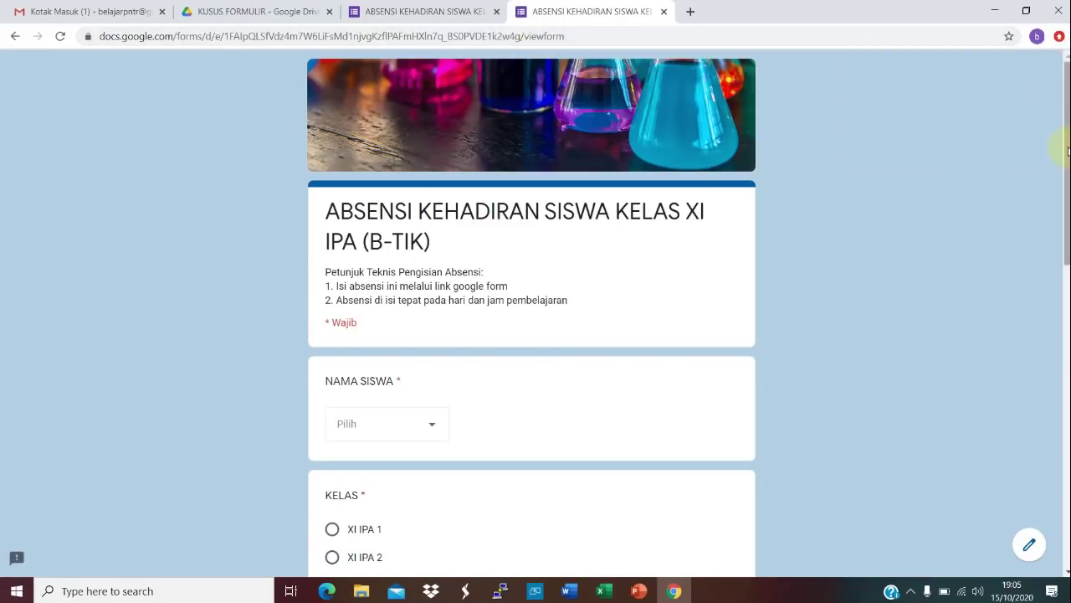
scroll(837, 209, down, 2)
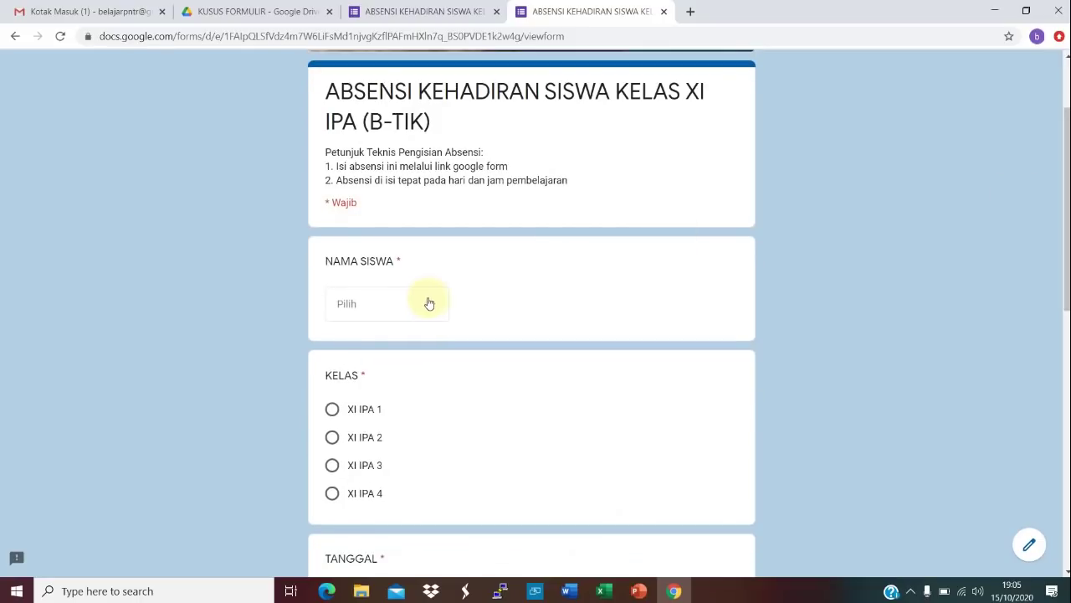
click(430, 304)
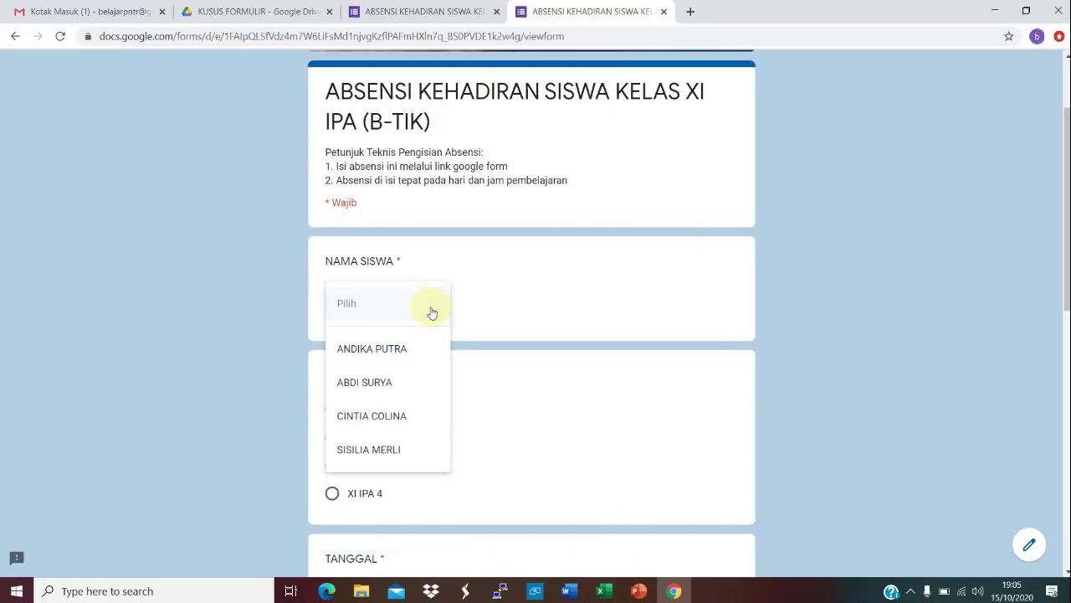
click(402, 349)
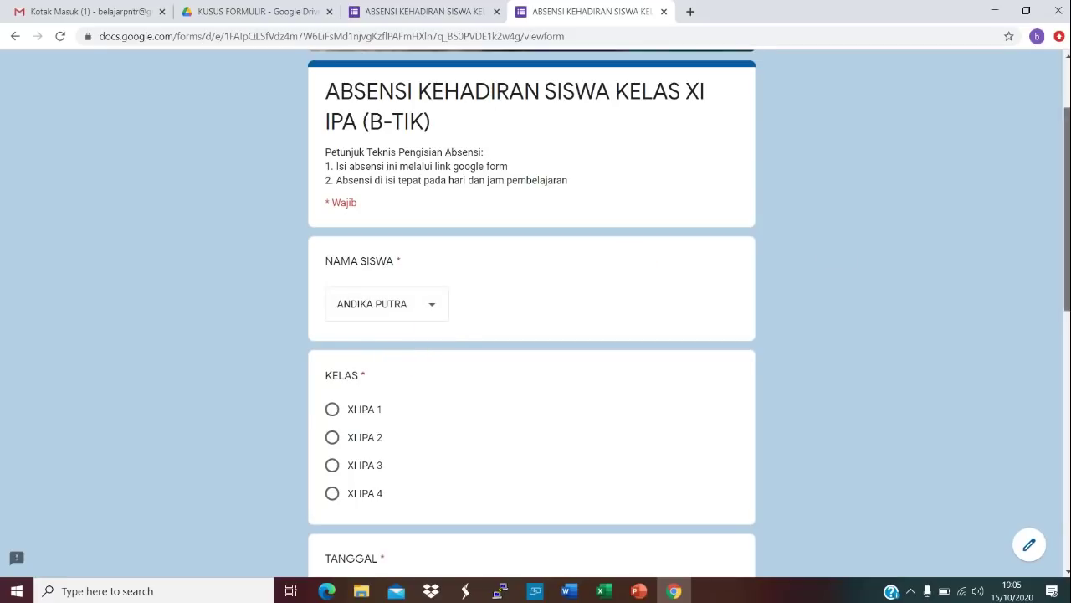
scroll(1022, 281, down, 2)
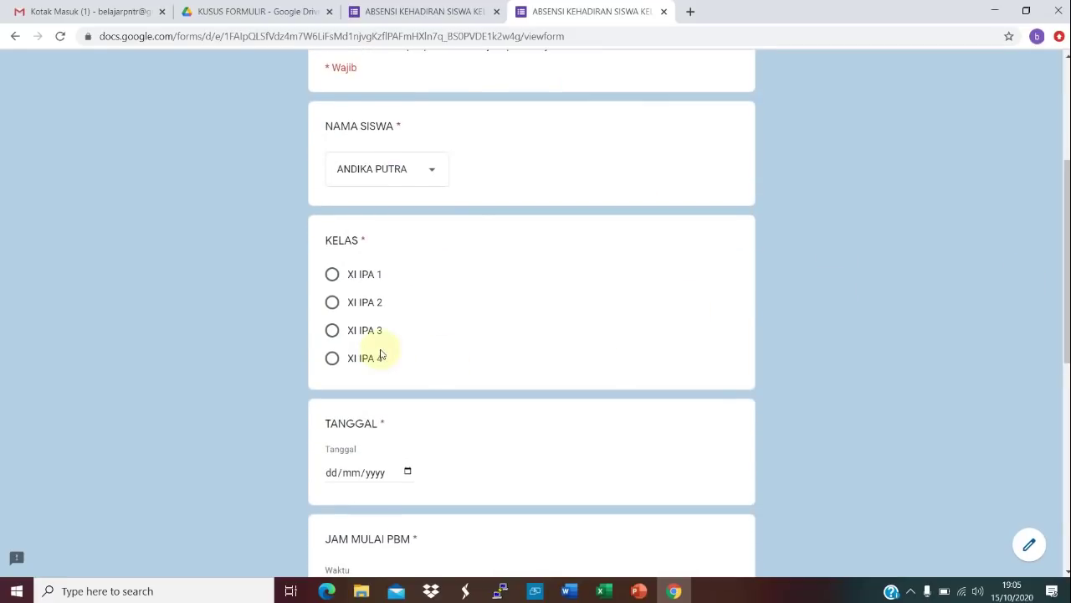
click(331, 303)
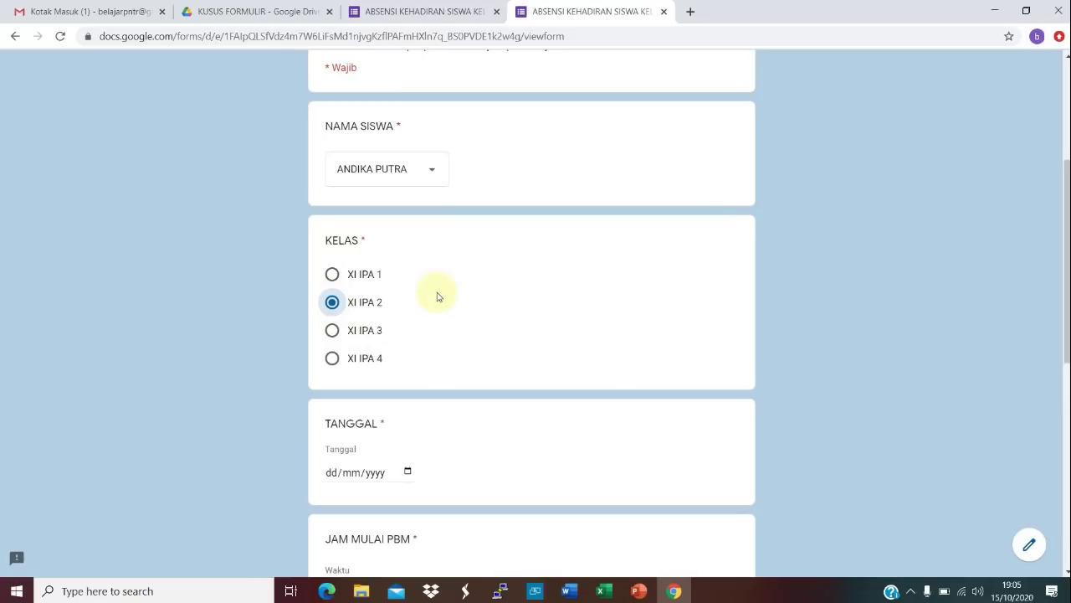
click(407, 473)
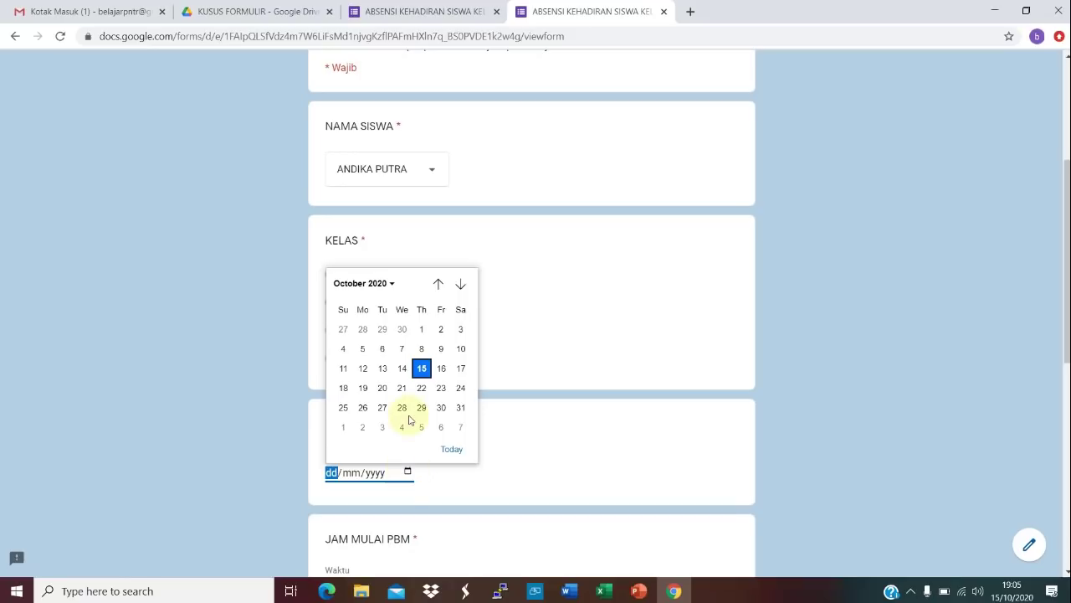
click(422, 369)
Step: Enter lesson times 09.00 to 11.30, choose AMAN DAN LANCAR and tick the PERNYATAAN statement
scroll(1067, 296, down, 3)
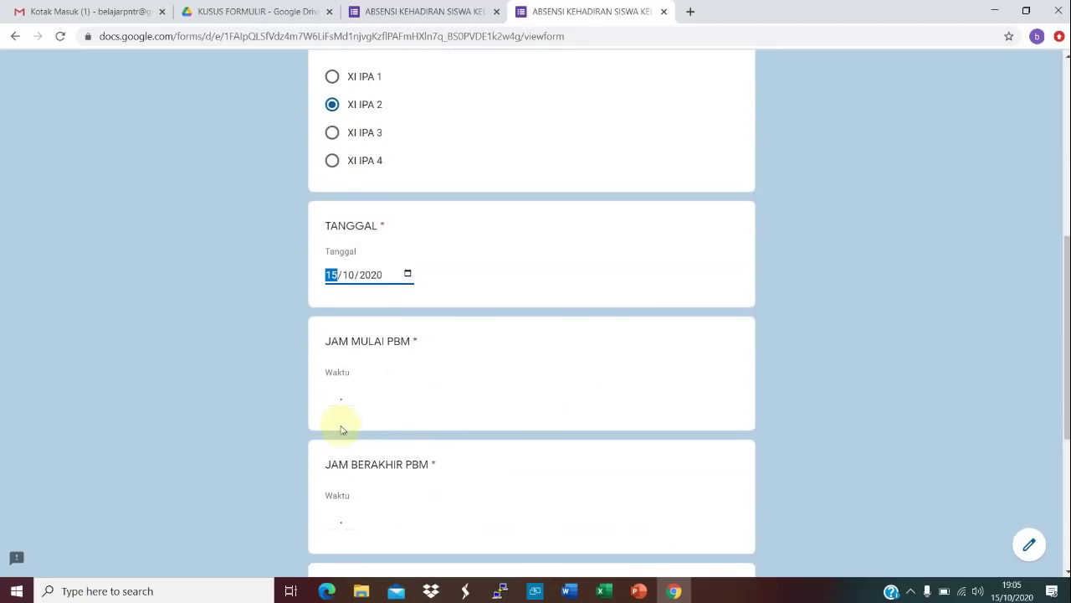
click(333, 400)
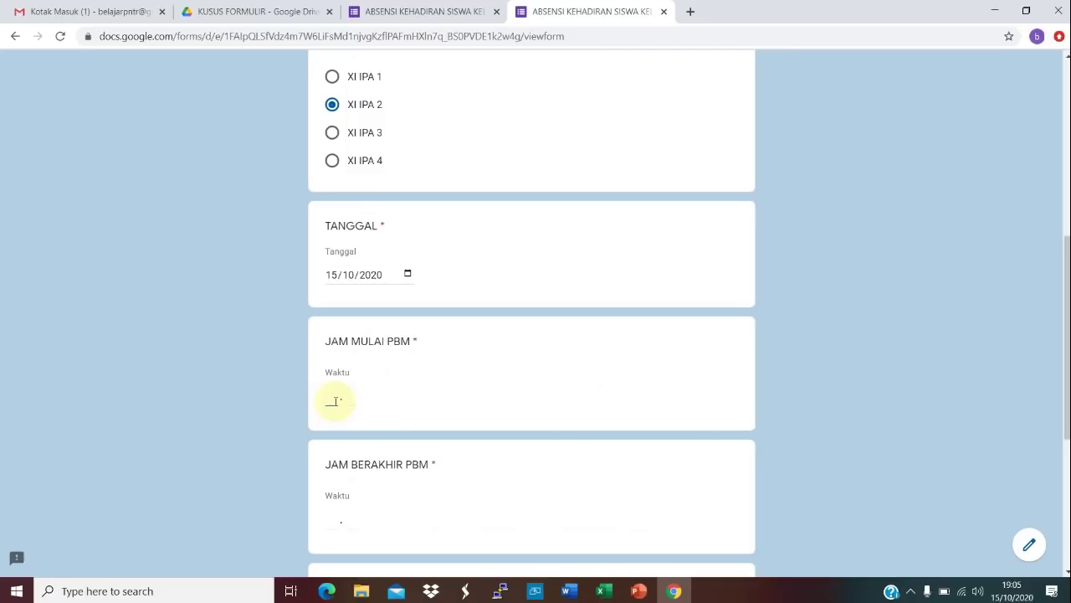
text(09 . 00)
click(332, 521)
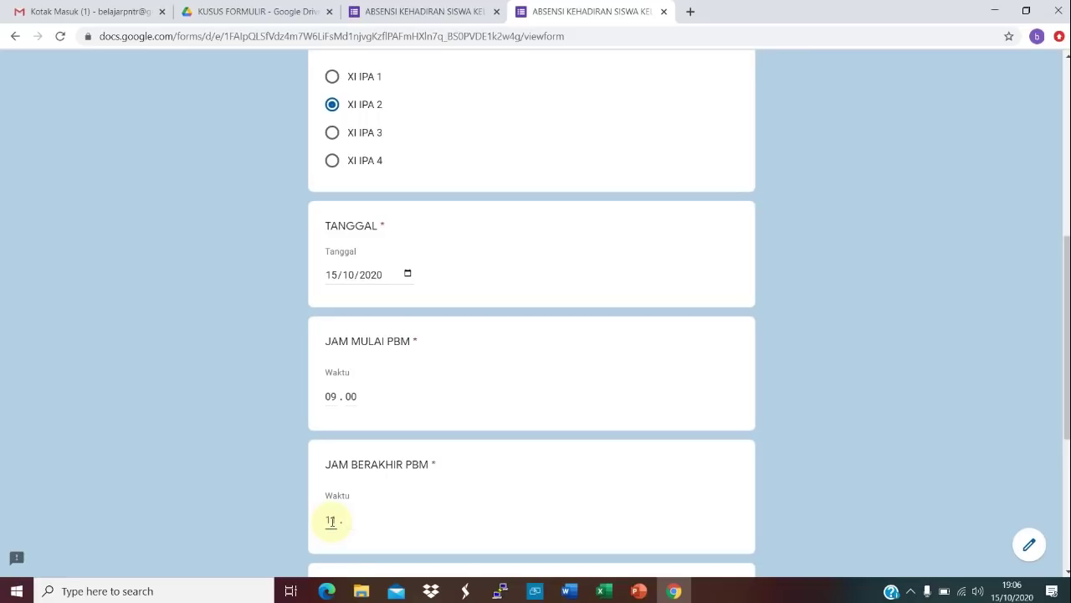
text(11 . 30)
drag(1067, 327, 1064, 408)
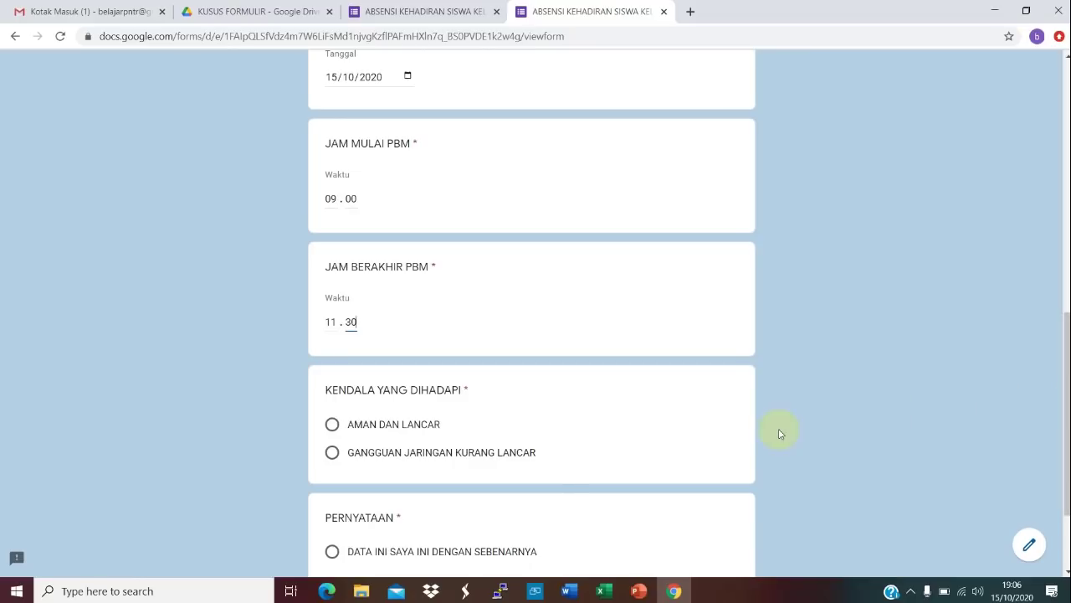
click(332, 425)
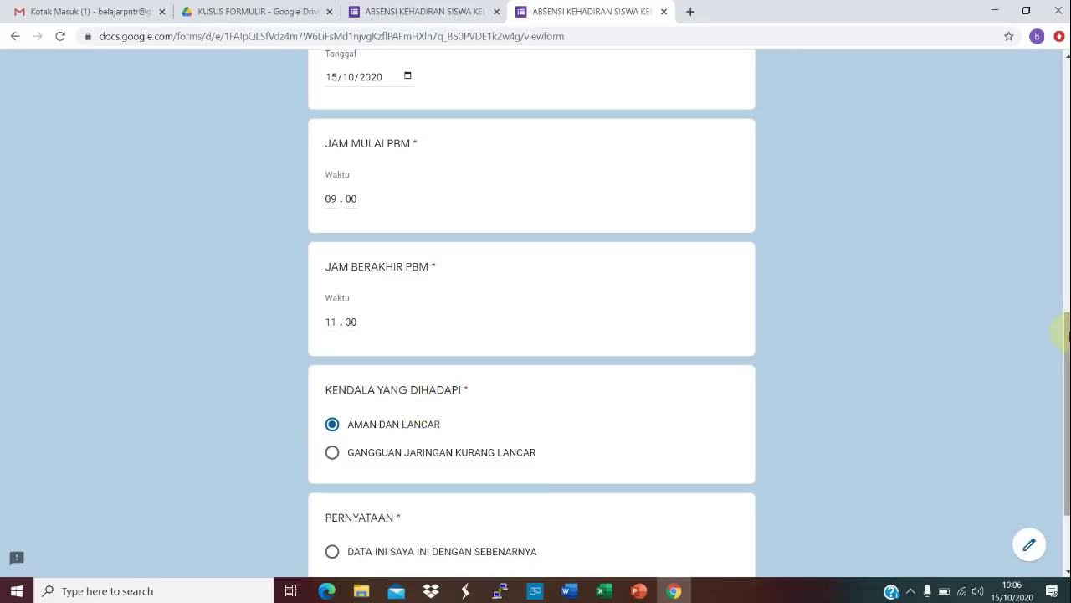
drag(1067, 413, 1067, 465)
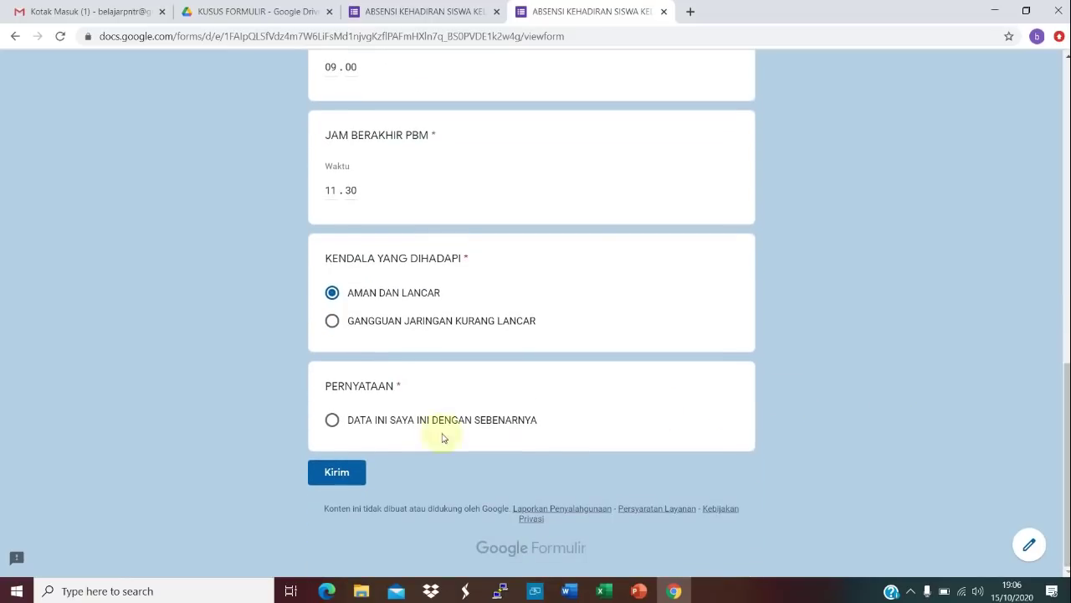
click(331, 421)
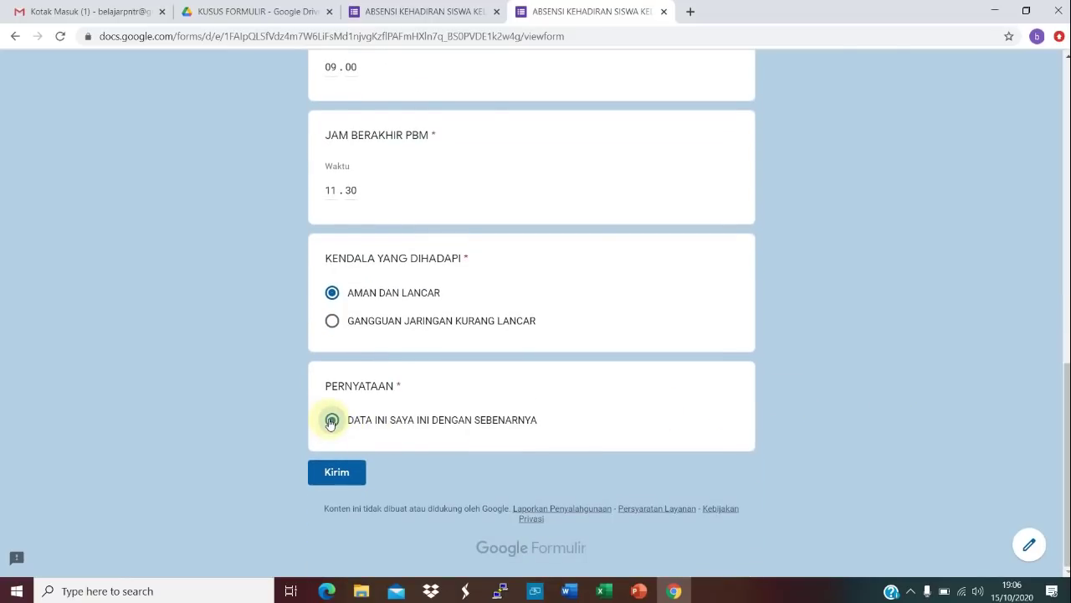
Step: Submit the attendance form, then reopen the submitted response for editing
click(349, 479)
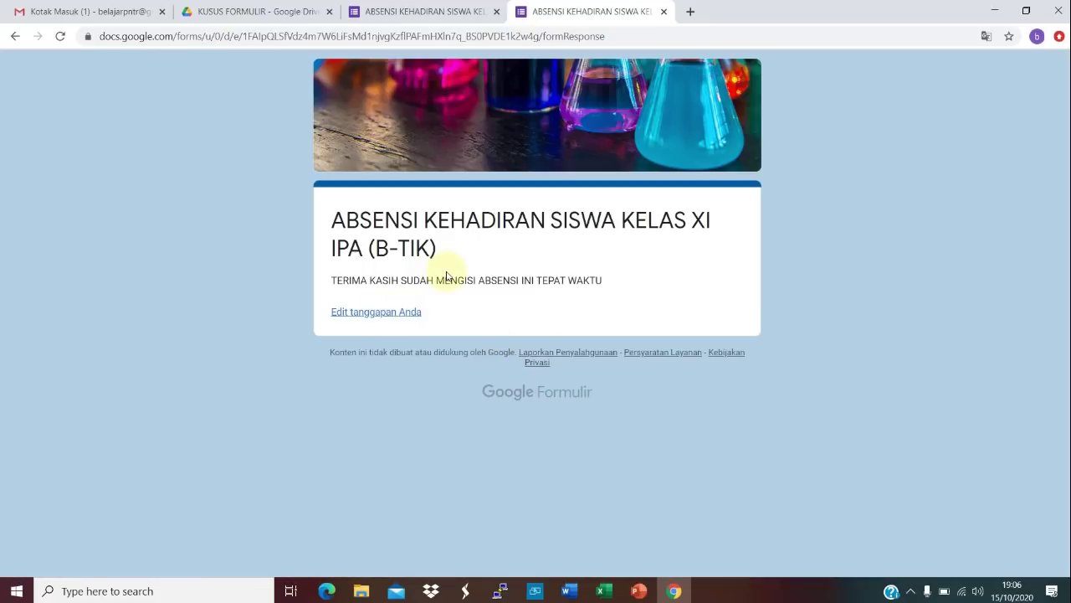
click(397, 318)
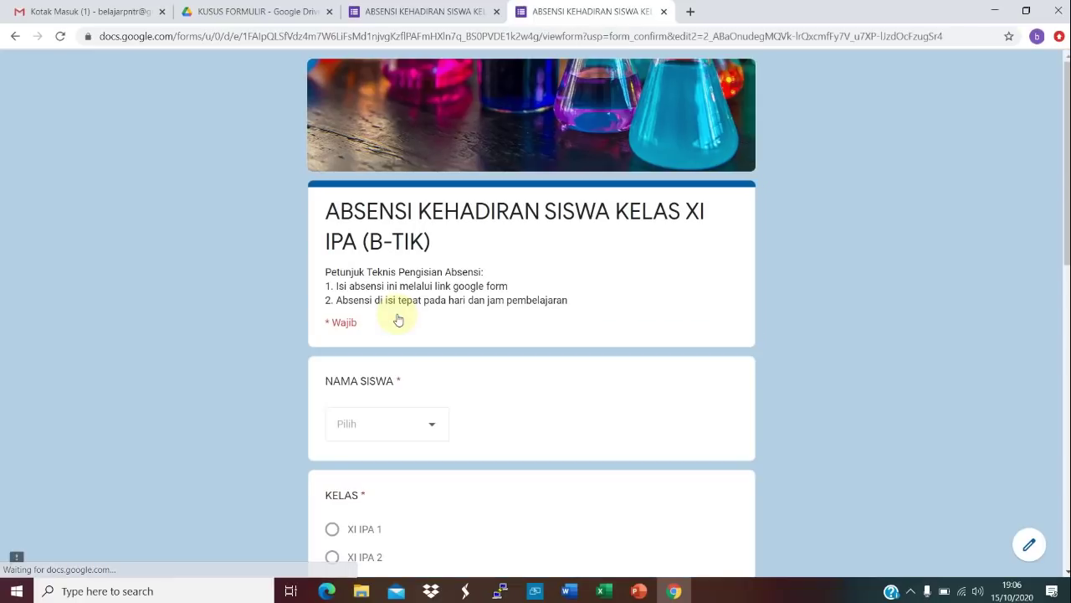
drag(1067, 237, 1068, 389)
scroll(762, 424, down, 4)
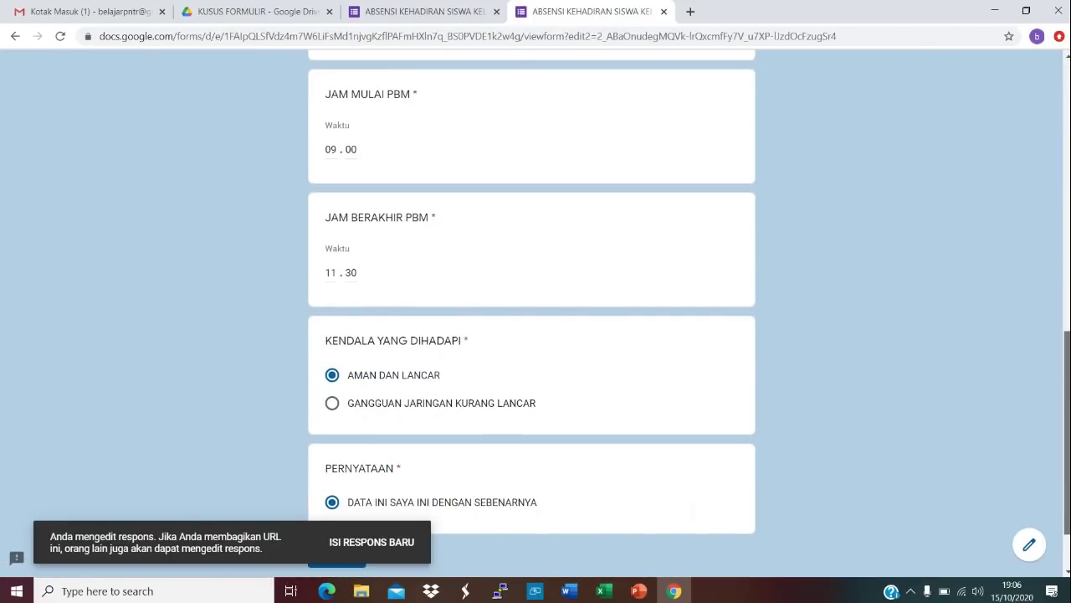
Step: Keep AMAN DAN LANCAR as the problem answer, resubmit the response, and return to the form editor
click(341, 407)
click(334, 377)
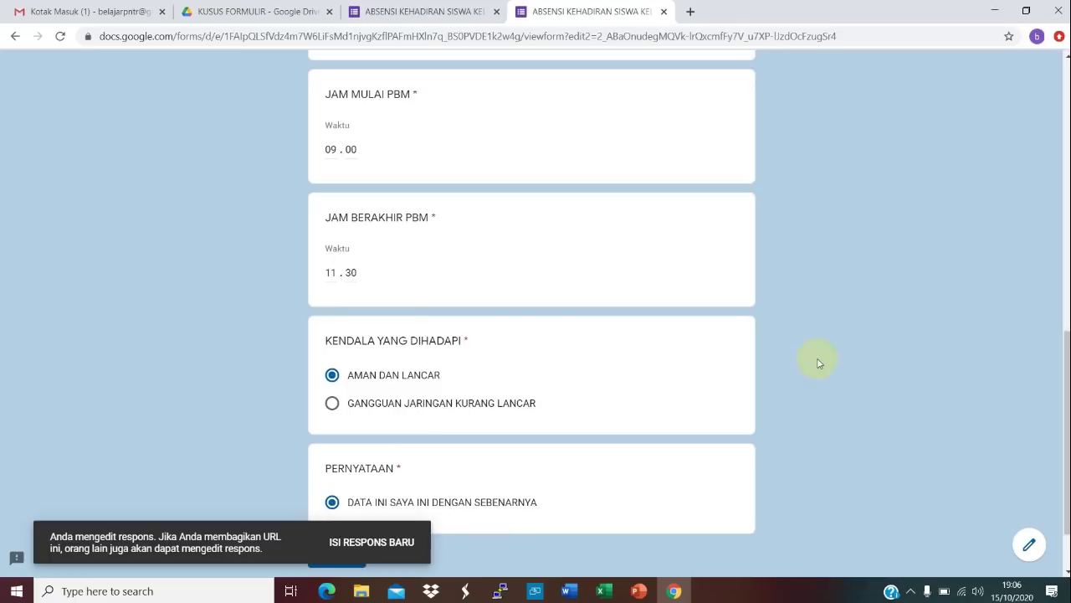
scroll(1067, 360, down, 1)
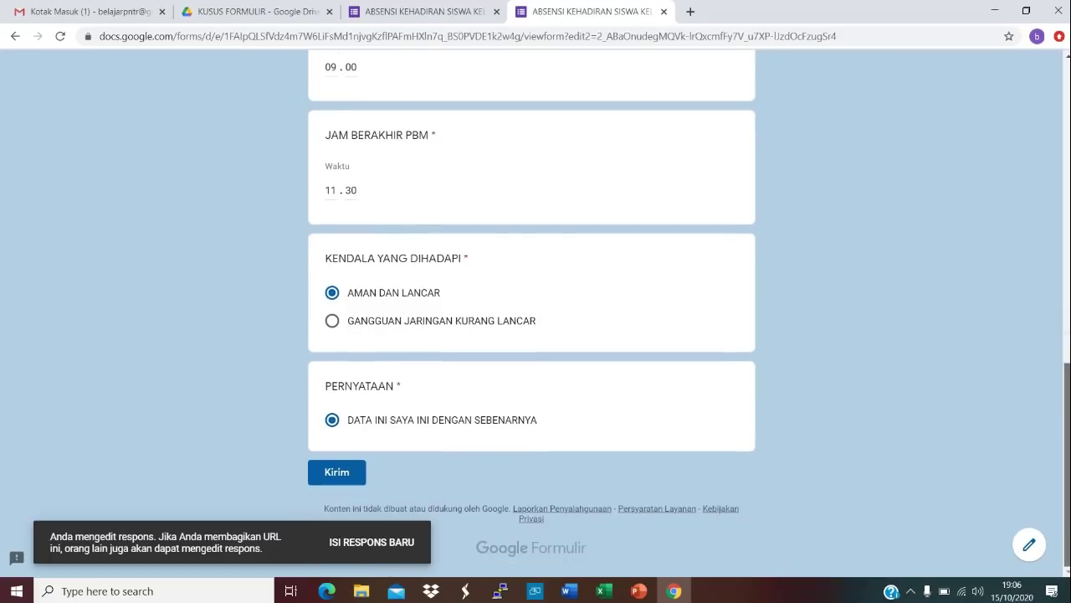
click(353, 472)
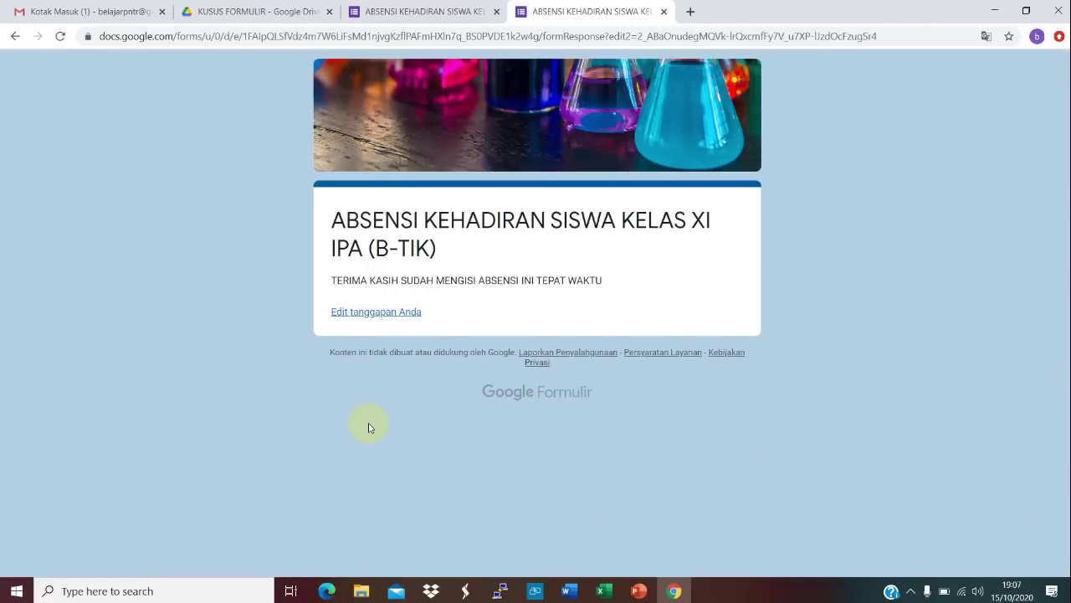
click(400, 14)
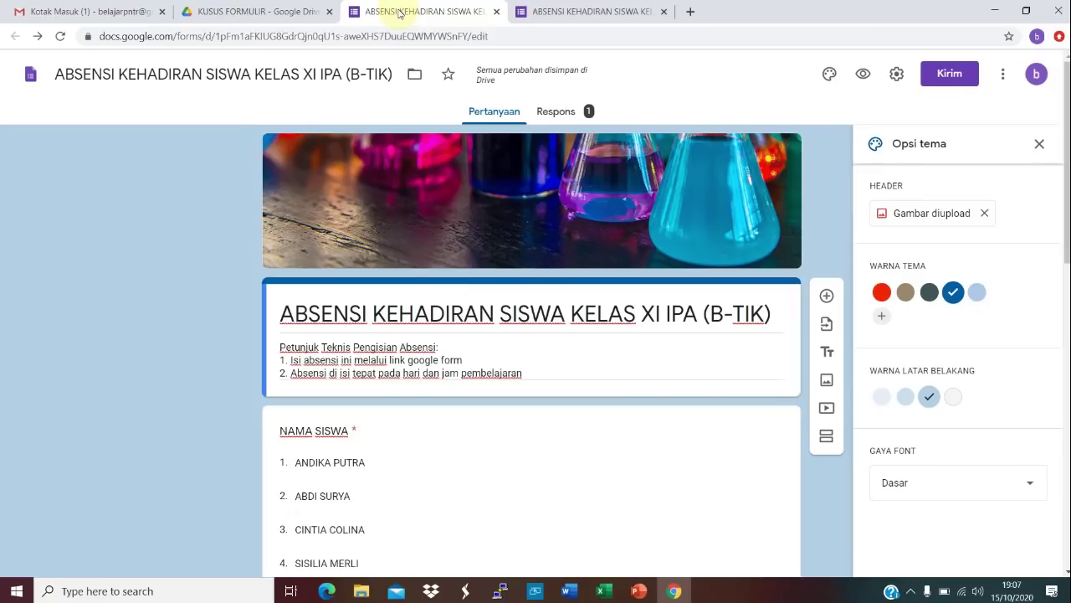
Step: Link the form's responses from the Respons tab to a new Google Sheets spreadsheet
click(557, 116)
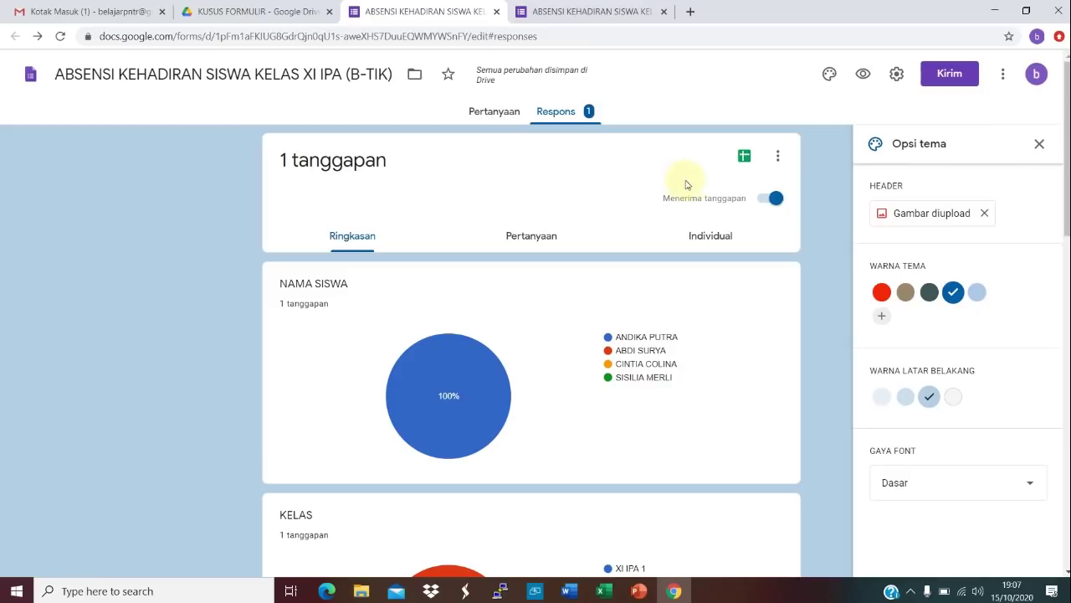
click(743, 159)
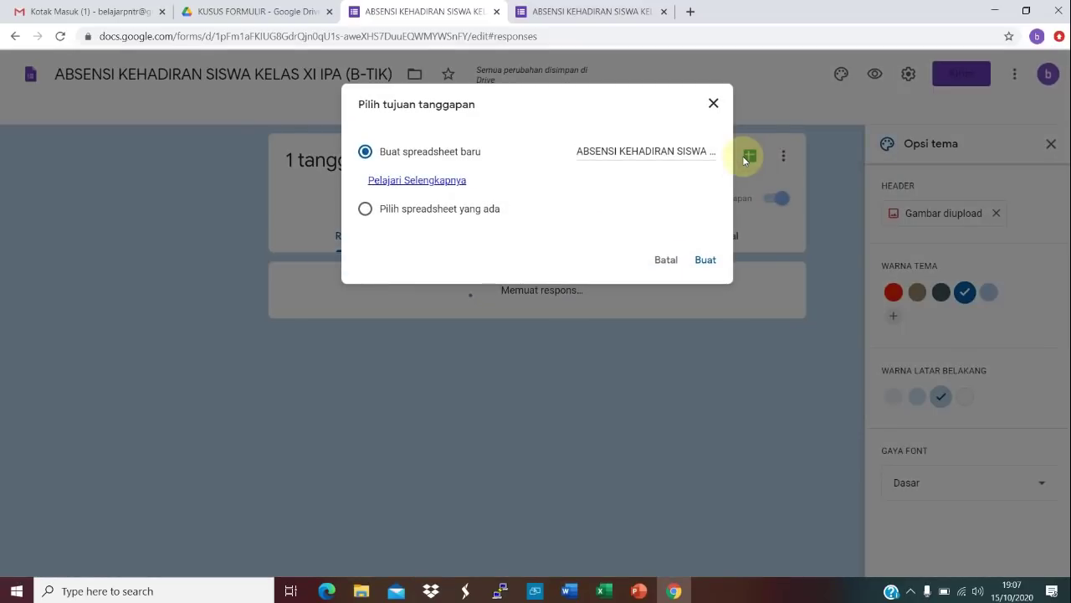
click(706, 260)
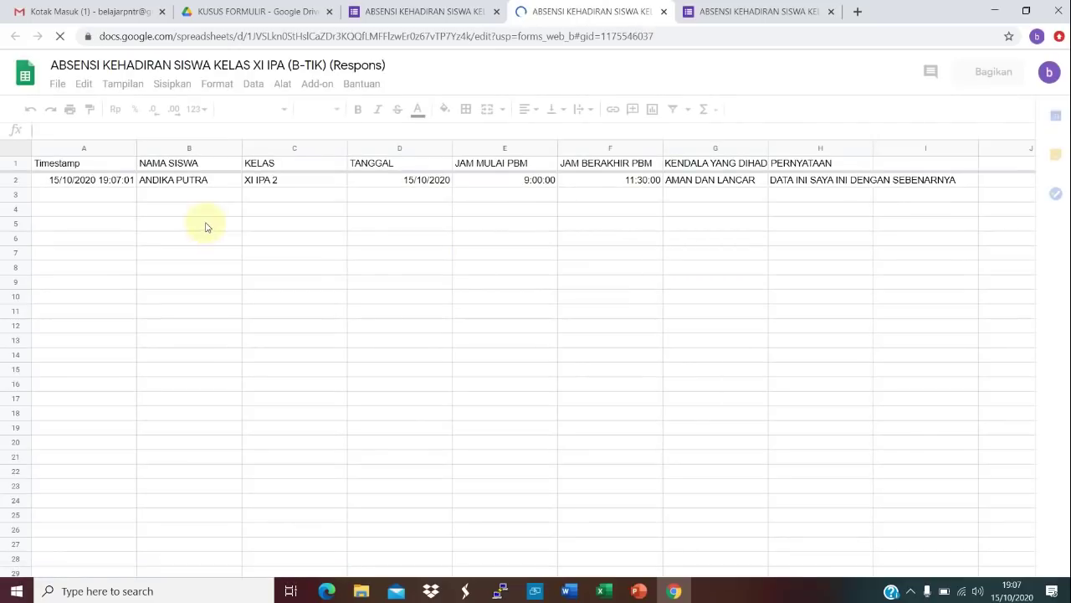
Step: Download the responses sheet as Microsoft Excel (.xlsx) and open the downloaded file
click(89, 184)
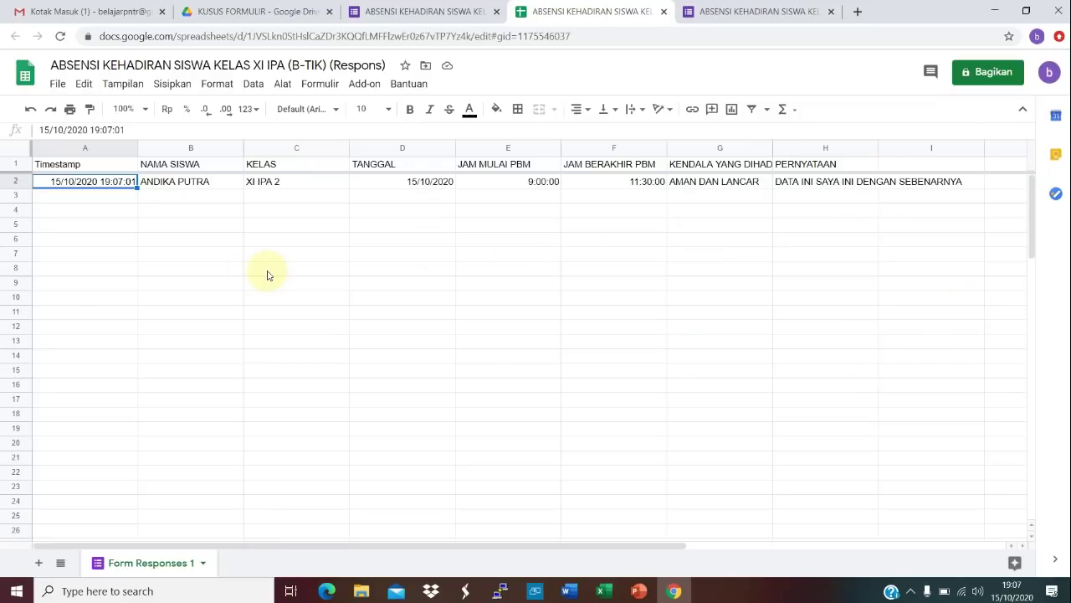
click(56, 85)
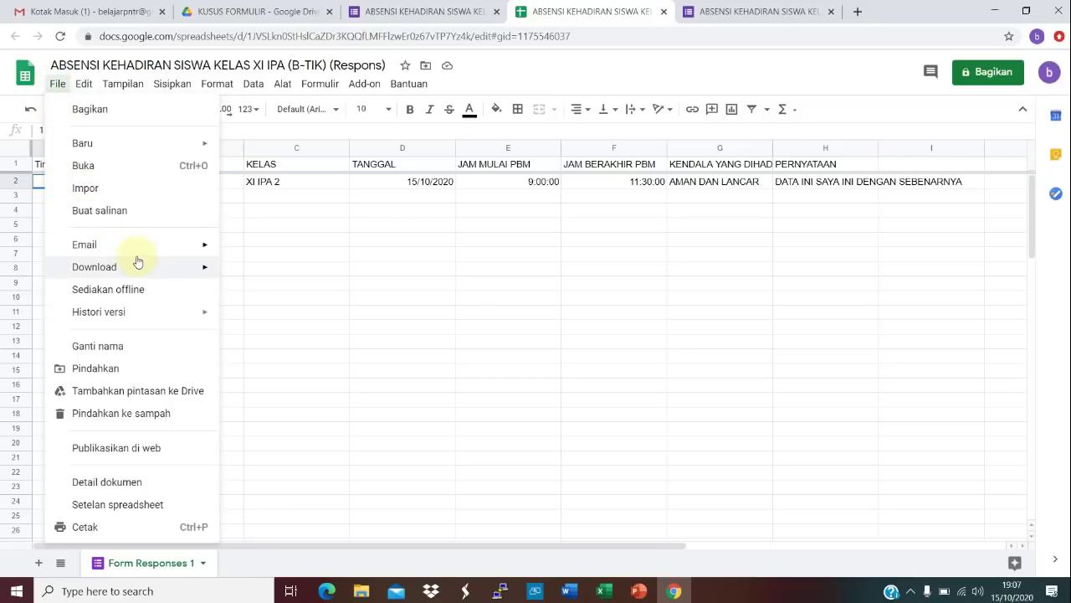
mouse_move(184, 273)
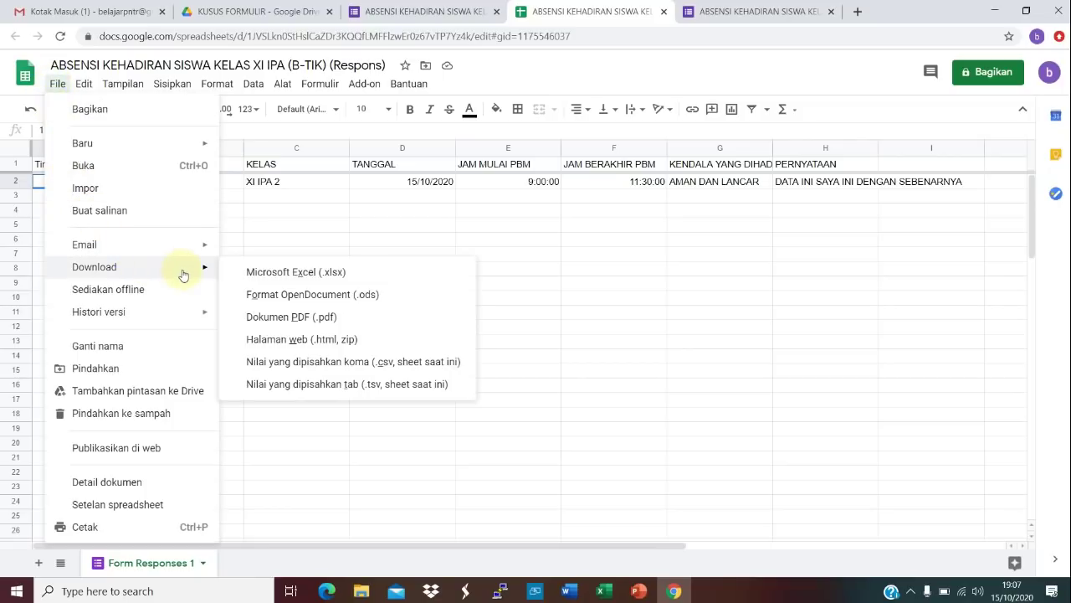
click(272, 275)
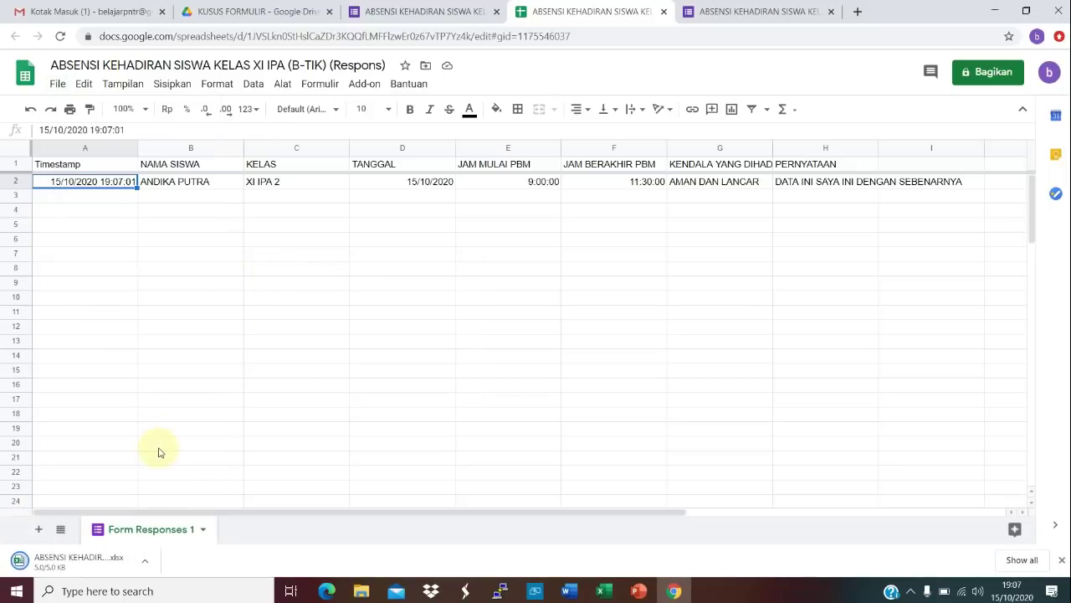
click(100, 567)
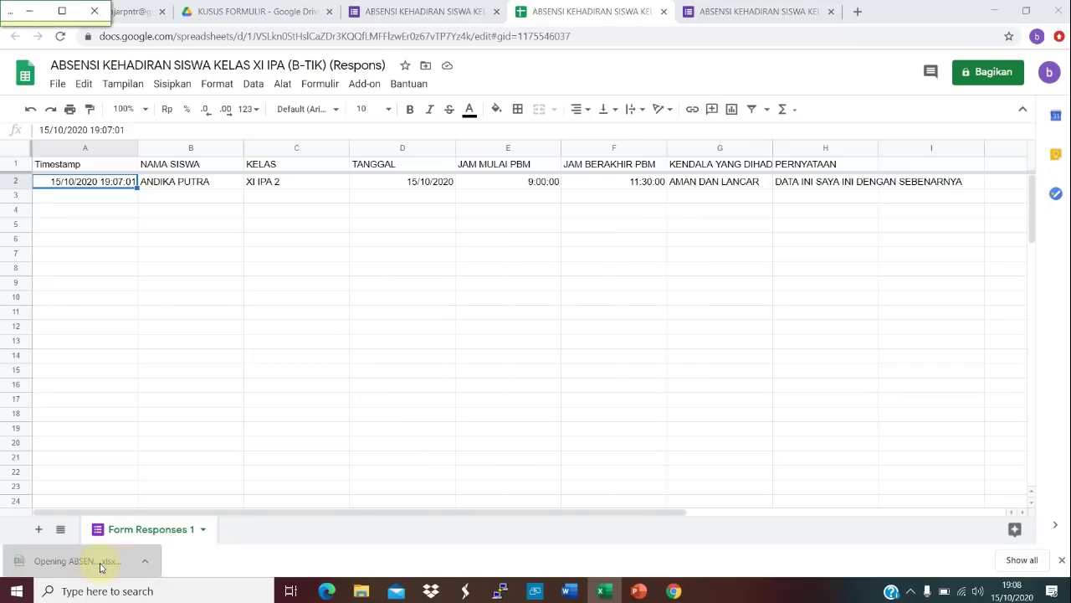
Step: Maximize Excel and enable editing of the downloaded responses workbook
click(61, 12)
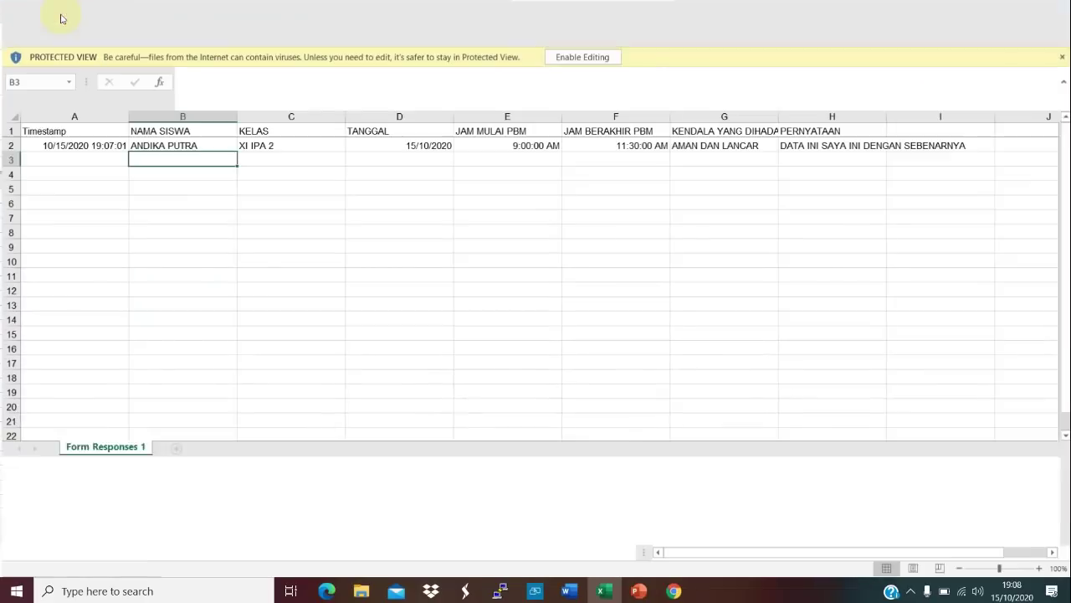
click(576, 60)
click(450, 251)
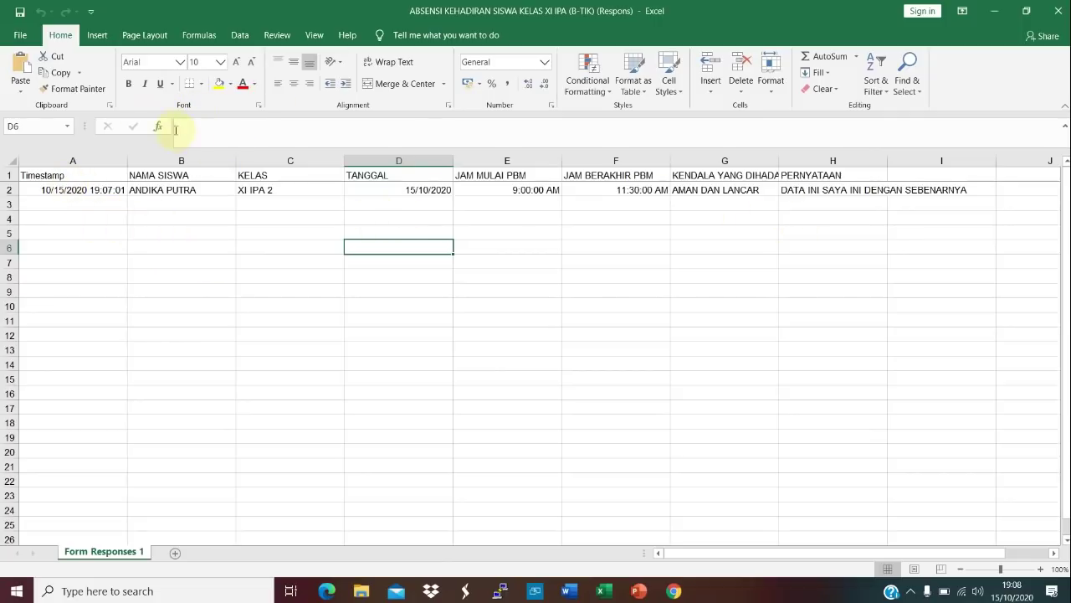
Step: Glance at the File backstage, return to the worksheet, and minimize Excel
click(15, 36)
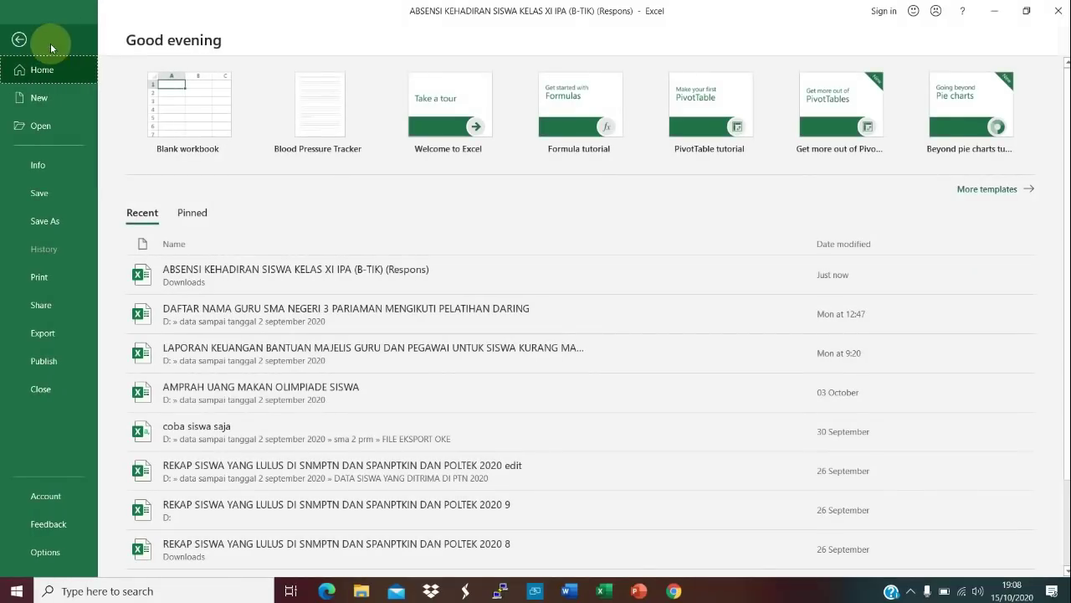
click(18, 37)
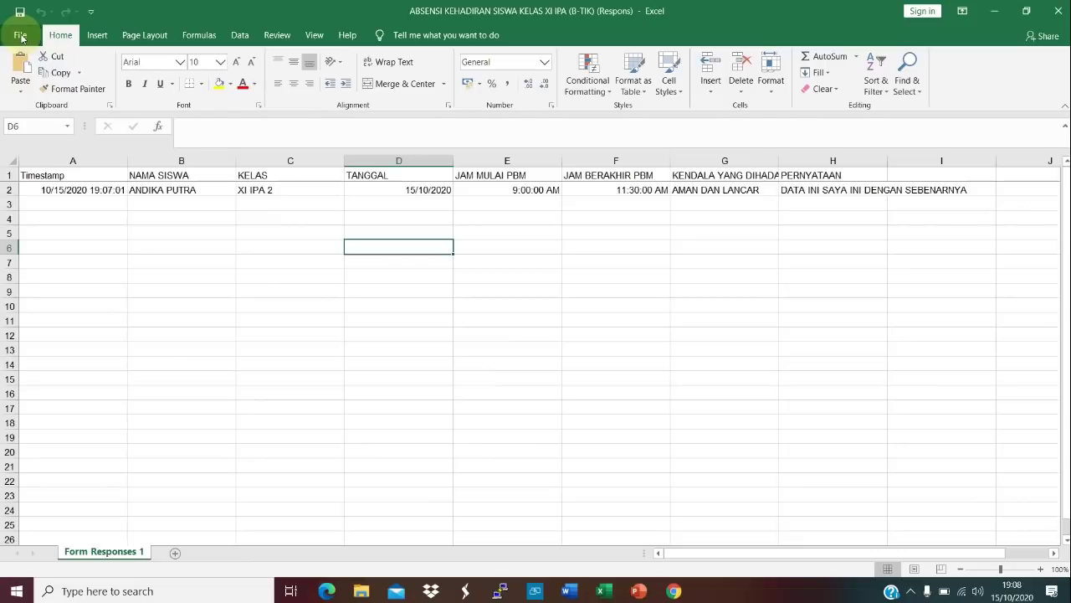
click(293, 273)
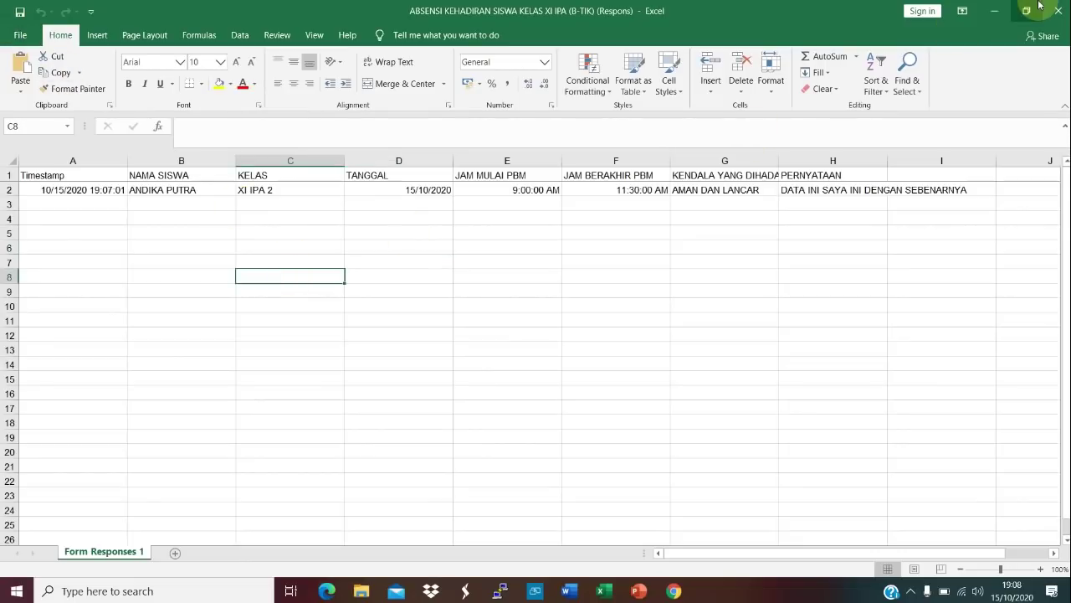
click(996, 12)
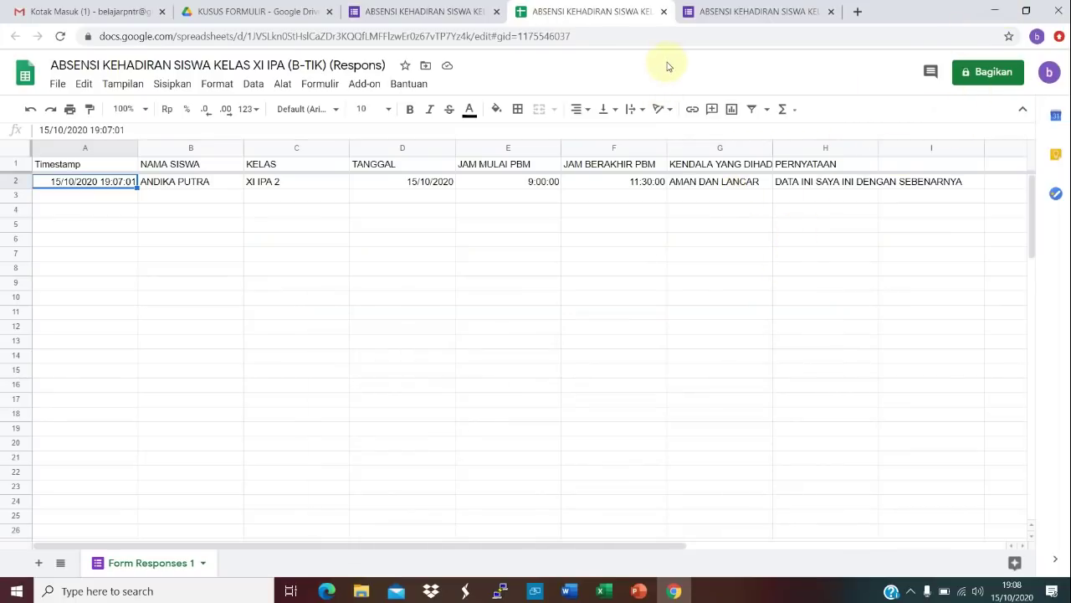
Step: Close the form confirmation page and the responses spreadsheet tabs
click(460, 14)
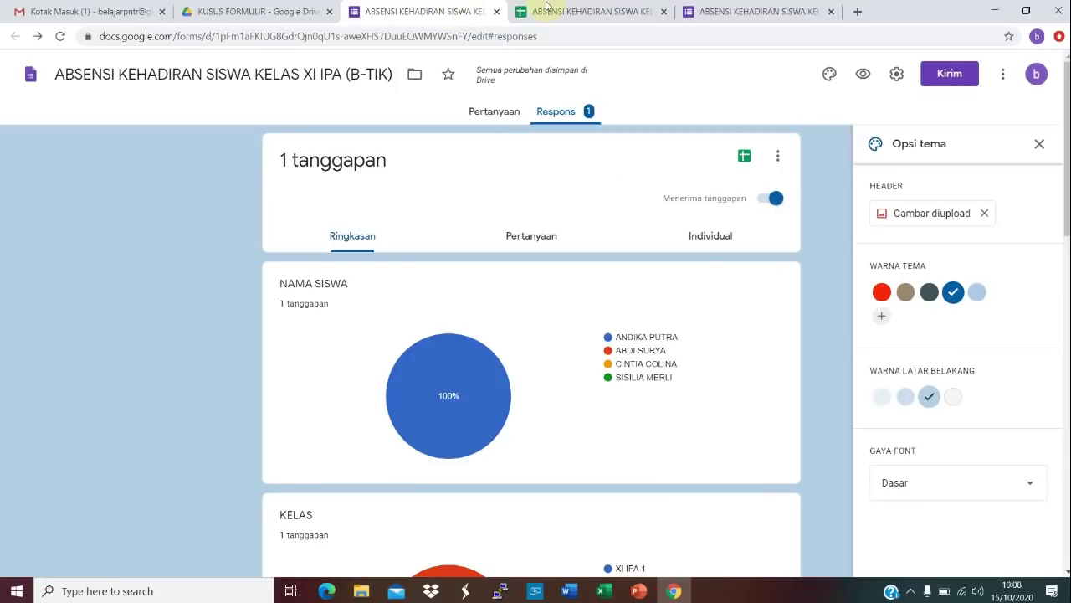
click(748, 11)
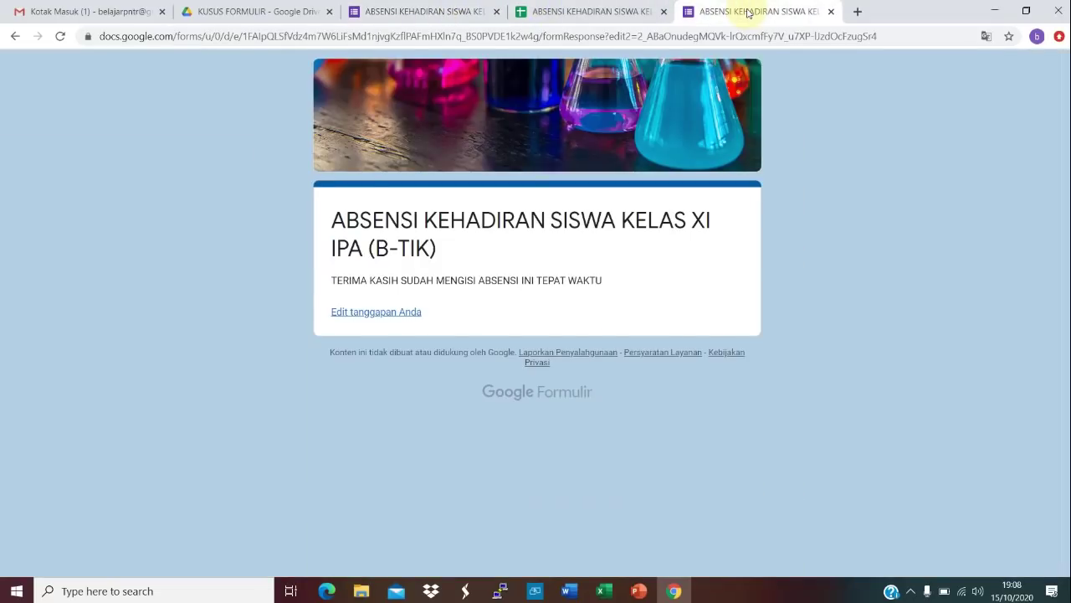
click(831, 12)
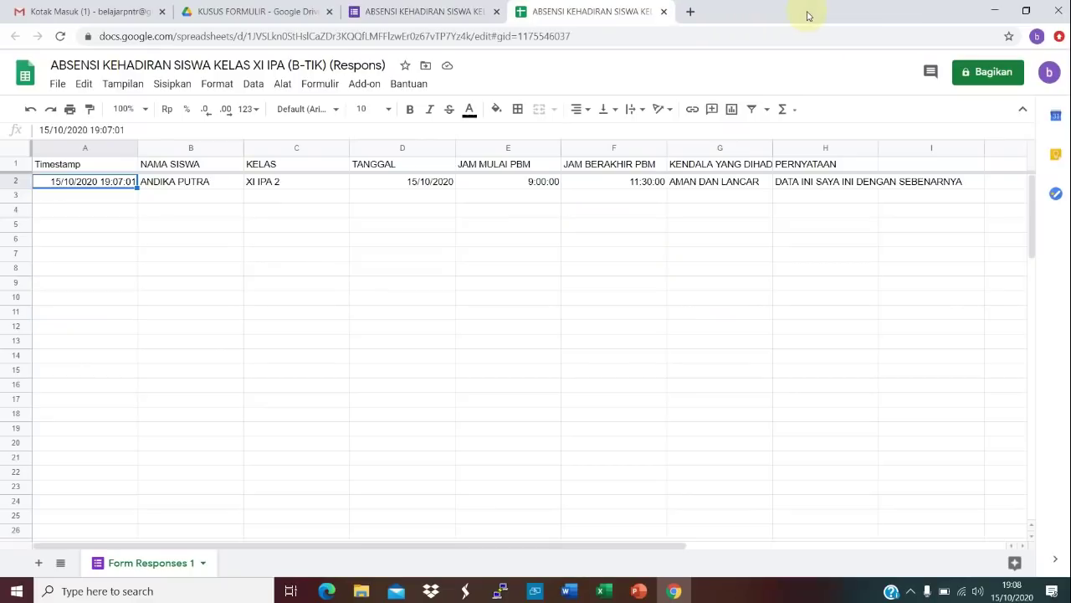
click(663, 11)
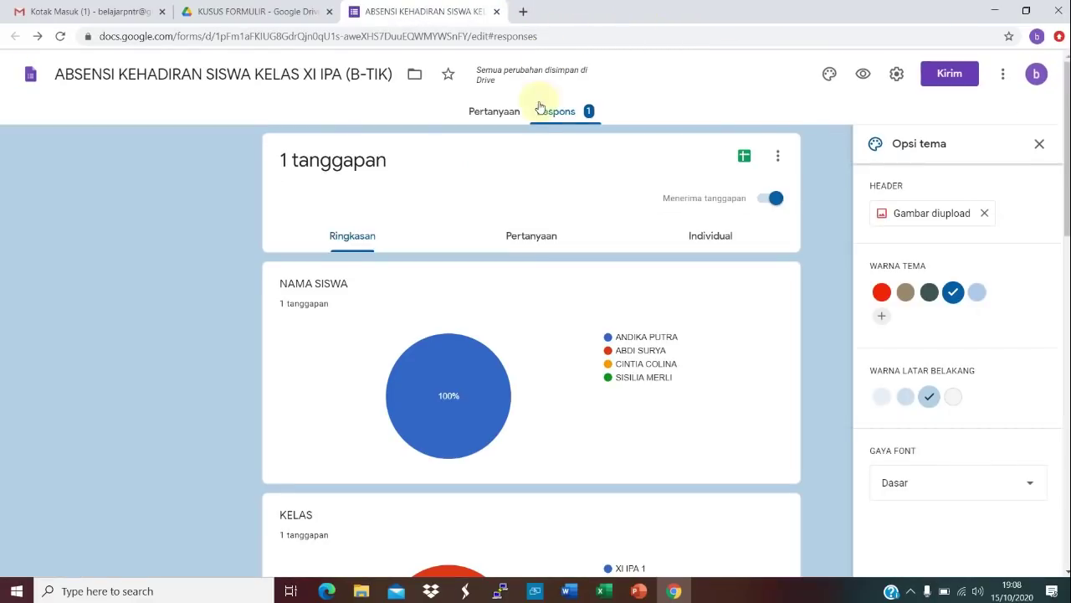
Step: Return to the form's Pertanyaan view and sign out of the Google account
click(498, 112)
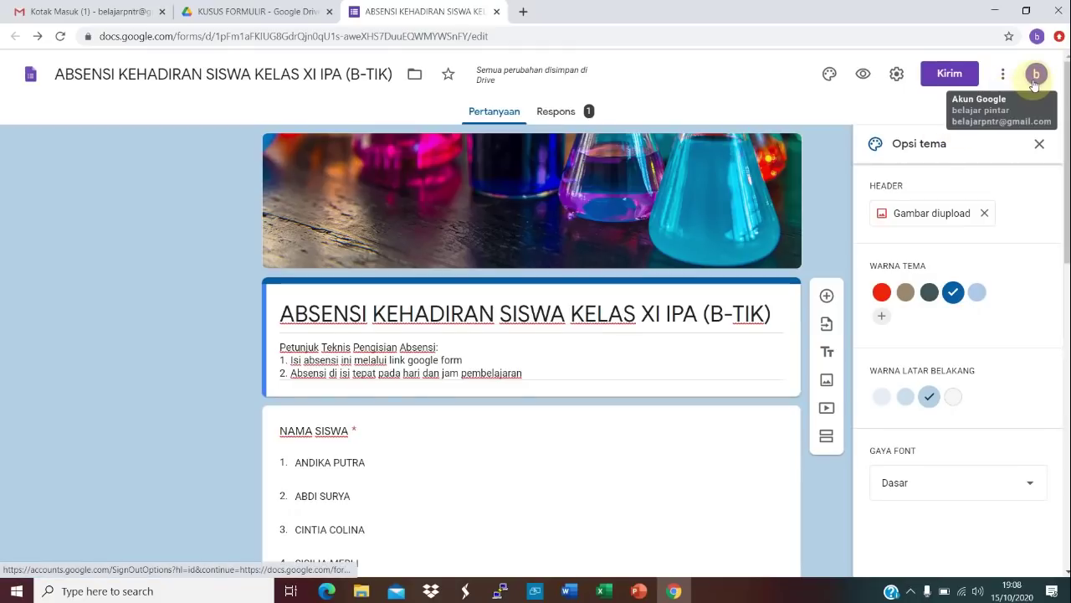
click(1034, 82)
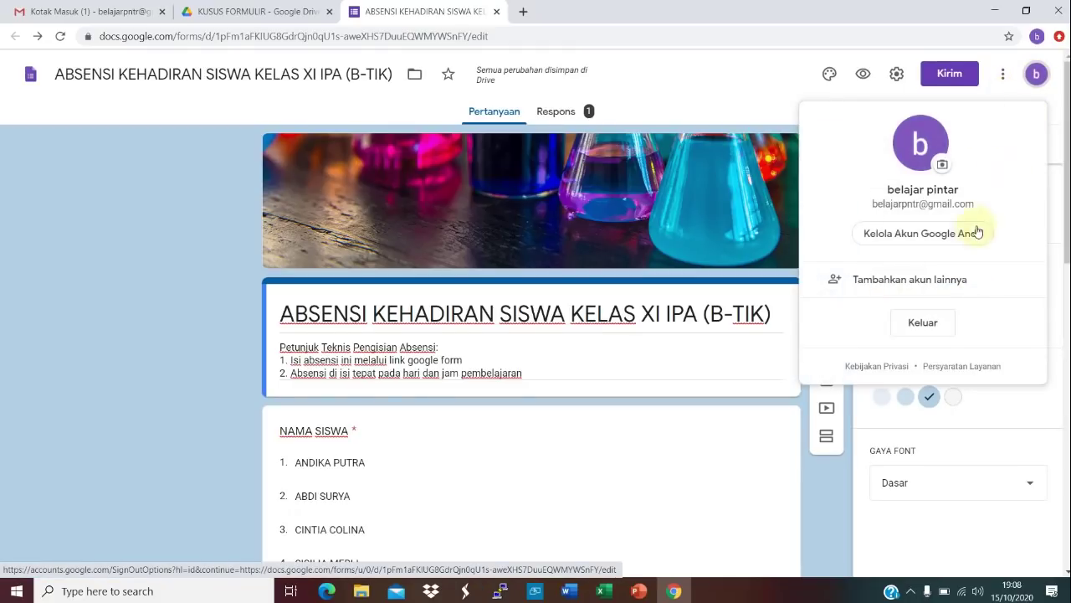
click(933, 325)
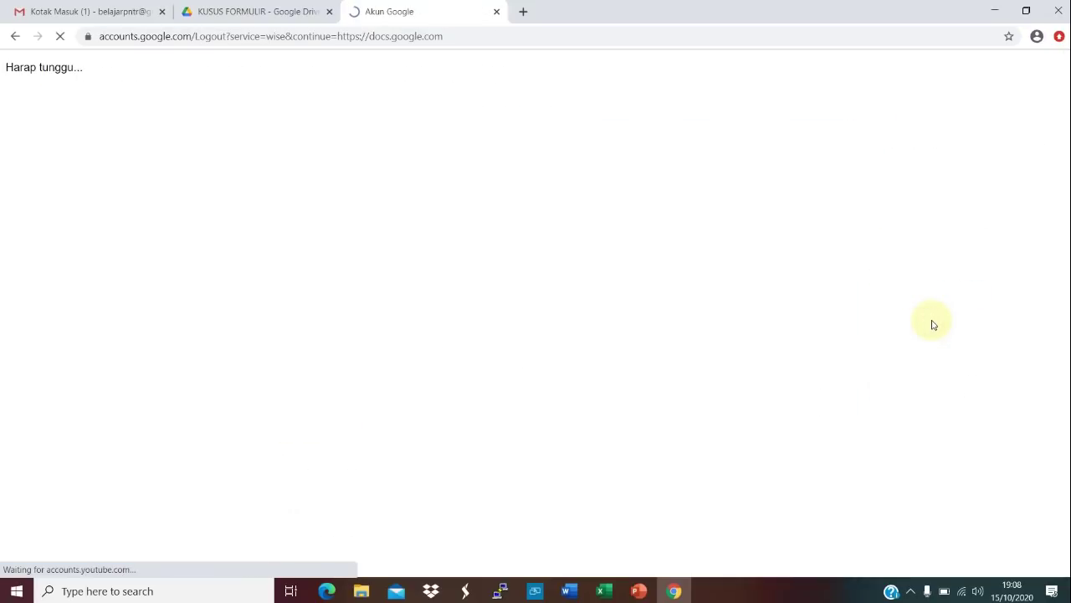